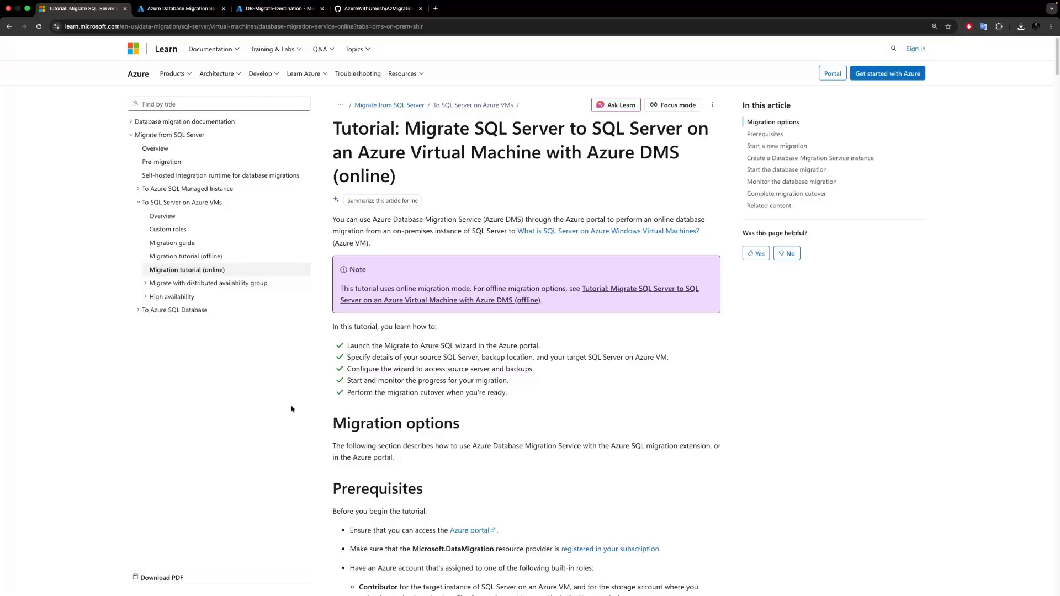
- Review the tutorial's prerequisites on the Microsoft.DataMigration resource provider and the sysadmin or CONTROL SERVER permission for source logins
{"action": "scroll", "coordinate": [291, 409], "scroll_direction": "down", "scroll_amount": 5}
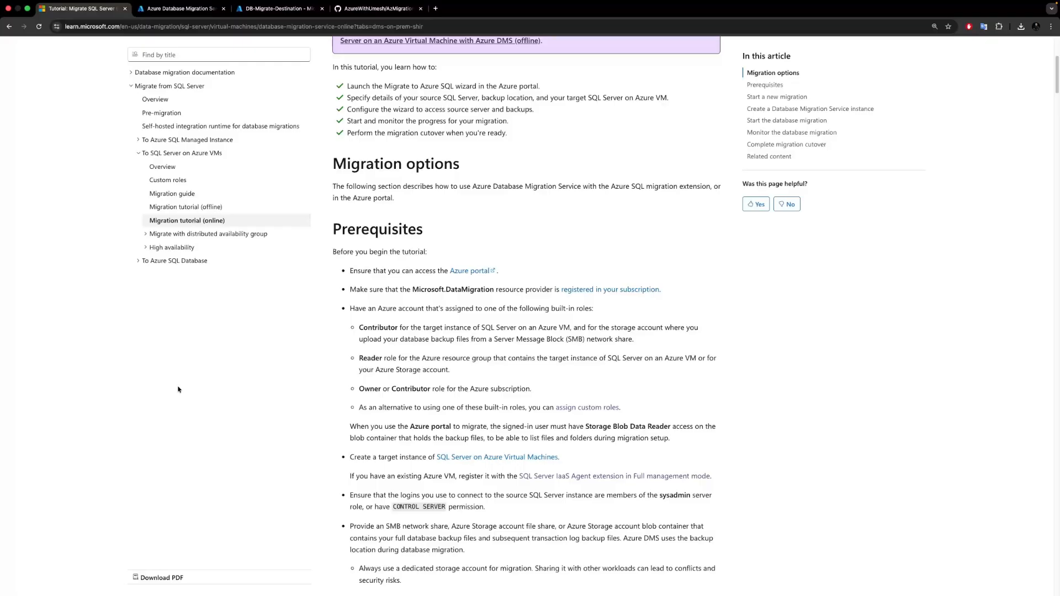
{"action": "scroll", "coordinate": [160, 378], "scroll_direction": "down", "scroll_amount": 2}
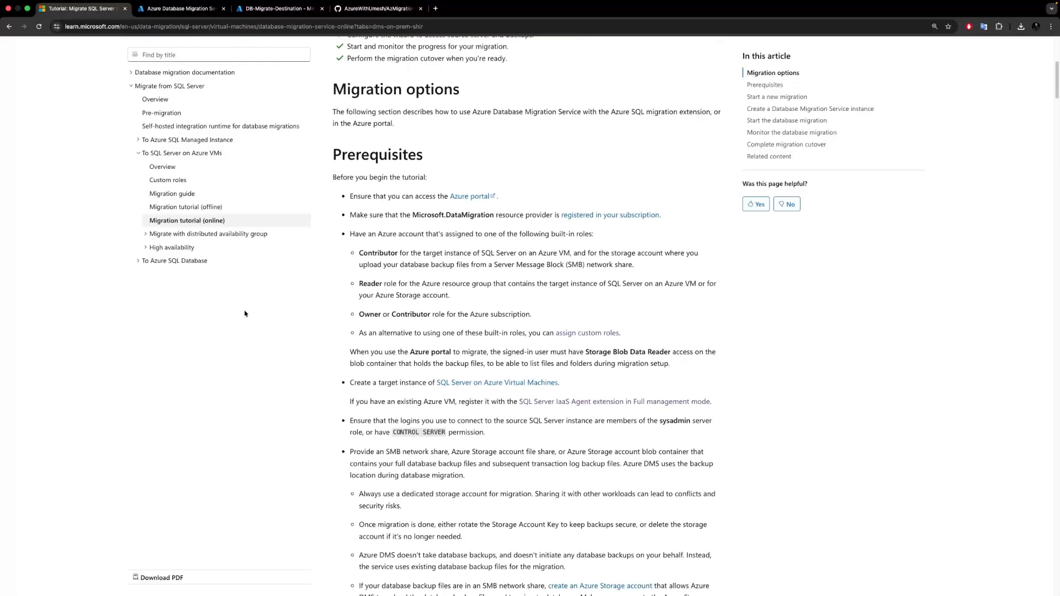
{"action": "scroll", "coordinate": [349, 301], "scroll_direction": "down", "scroll_amount": 2}
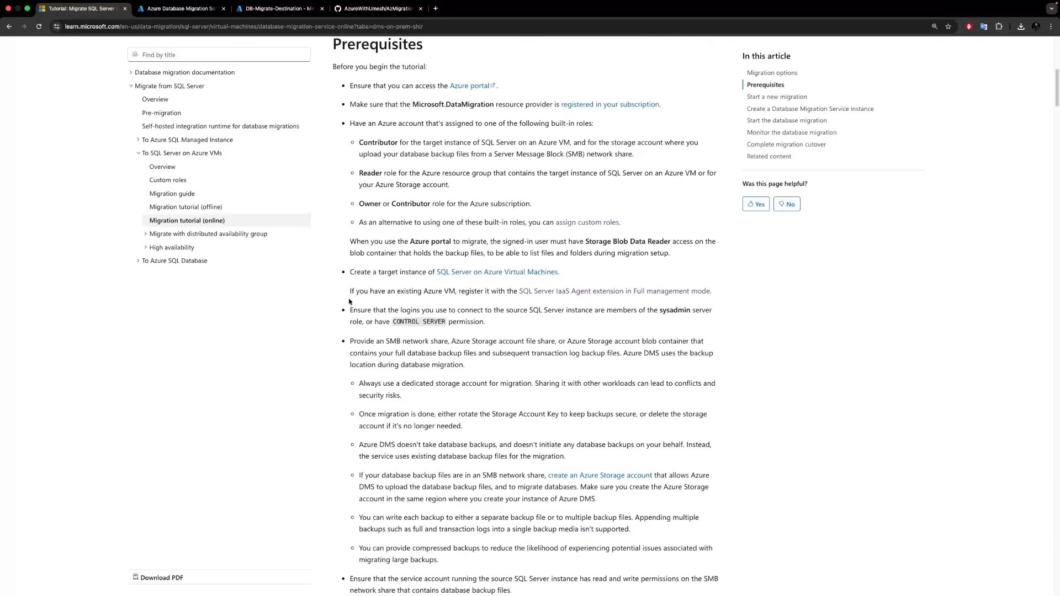
{"action": "scroll", "coordinate": [349, 302], "scroll_direction": "down", "scroll_amount": 1}
{"action": "scroll", "coordinate": [349, 301], "scroll_direction": "up", "scroll_amount": 3}
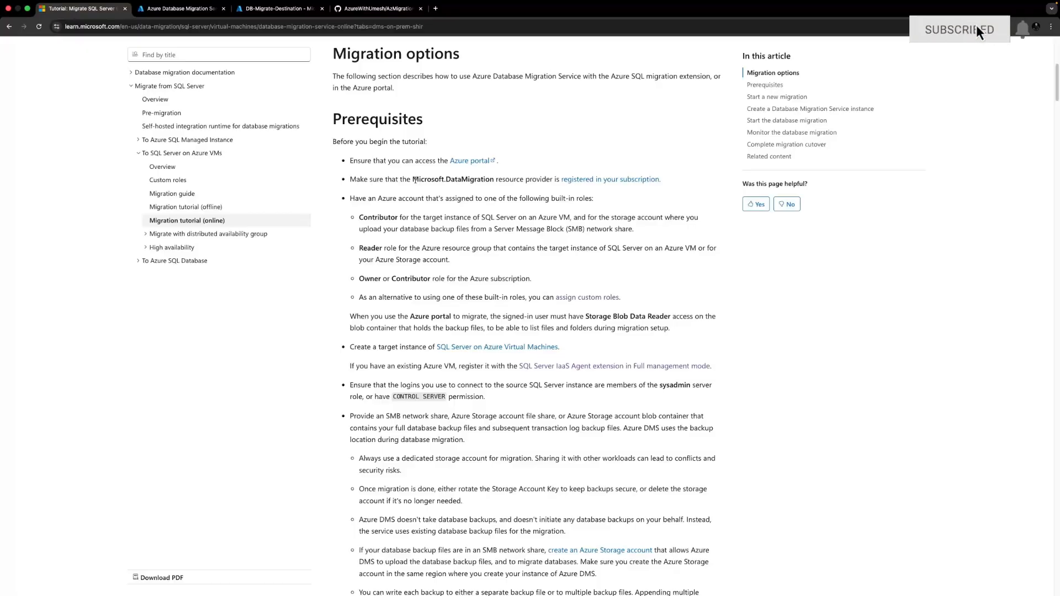
{"action": "left_click_drag", "start_coordinate": [417, 180], "coordinate": [494, 180]}
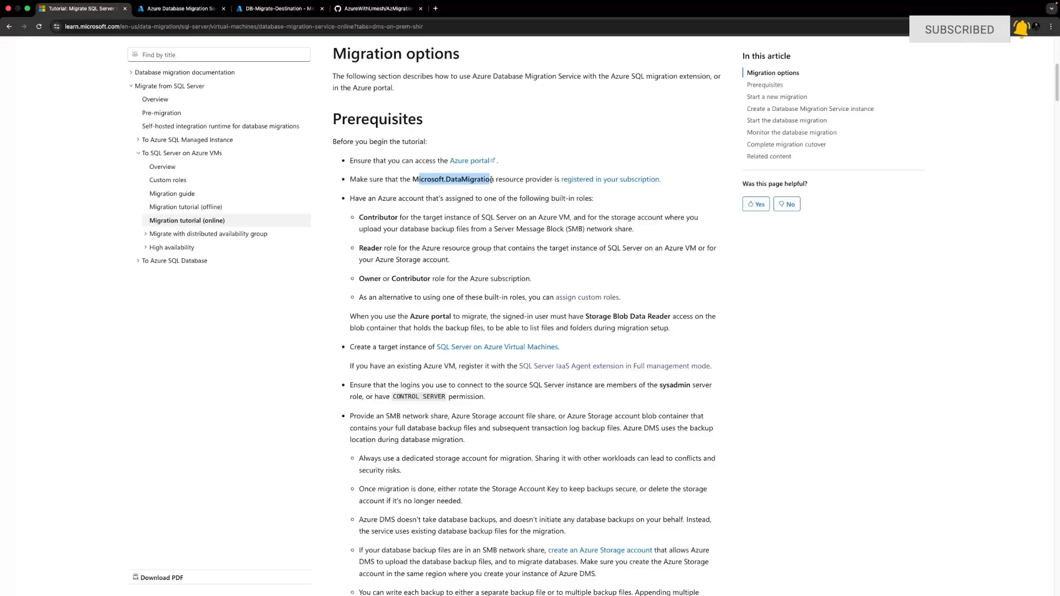
{"action": "scroll", "coordinate": [504, 273], "scroll_direction": "down", "scroll_amount": 1}
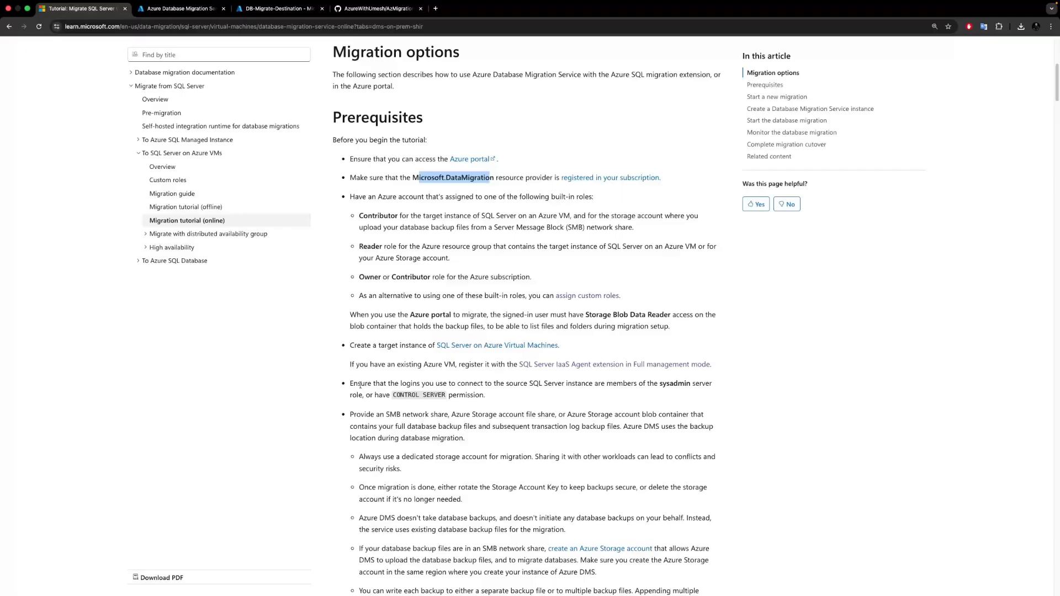
{"action": "left_click_drag", "start_coordinate": [360, 385], "coordinate": [476, 395]}
{"action": "left_click", "coordinate": [489, 396]}
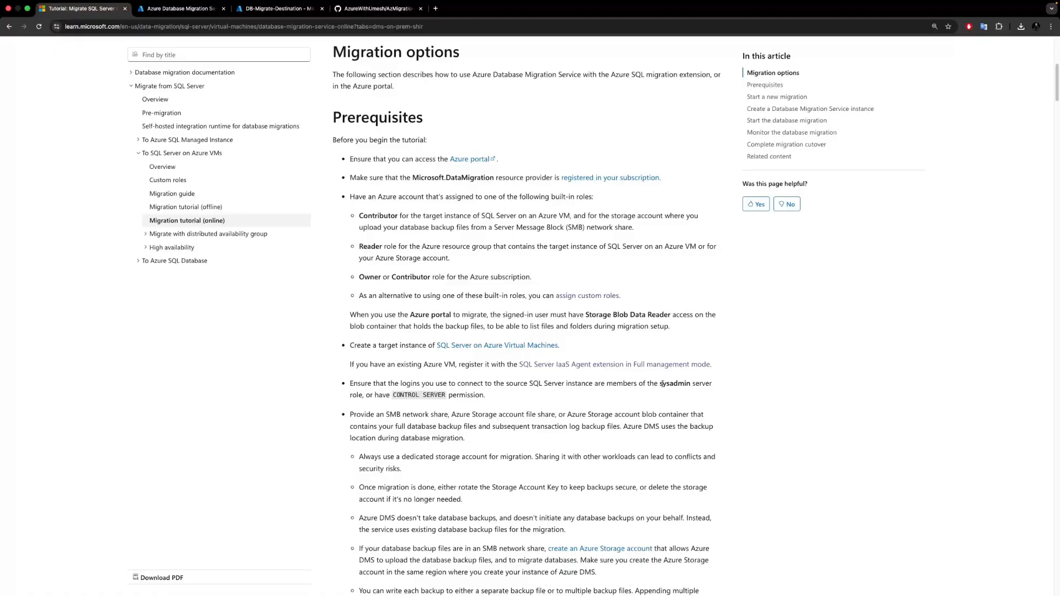
{"action": "left_click_drag", "start_coordinate": [394, 395], "coordinate": [486, 395]}
- Review the remaining prerequisites on backup storage, self-hosted integration runtime and outbound ports, through to the section on starting a new migration
{"action": "scroll", "coordinate": [485, 394], "scroll_direction": "down", "scroll_amount": 1}
{"action": "scroll", "coordinate": [485, 395], "scroll_direction": "down", "scroll_amount": 3}
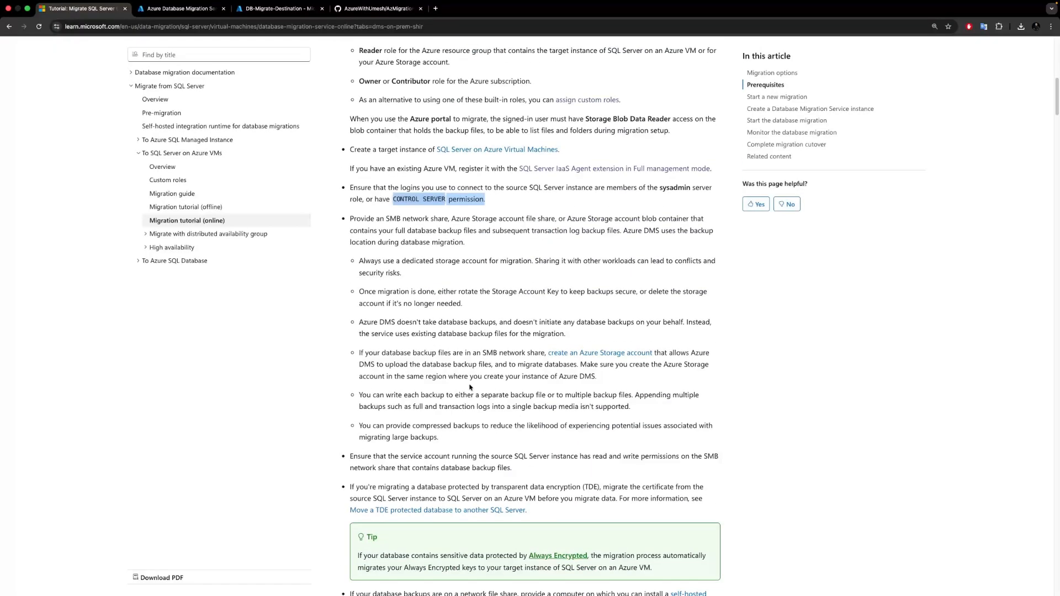
{"action": "scroll", "coordinate": [470, 388], "scroll_direction": "down", "scroll_amount": 12}
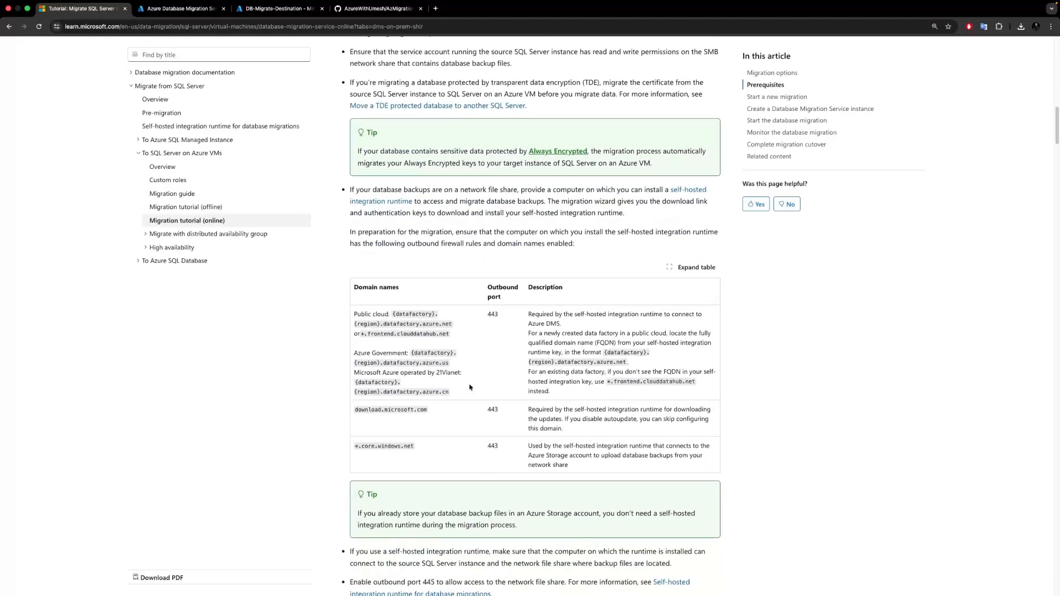
{"action": "scroll", "coordinate": [470, 388], "scroll_direction": "down", "scroll_amount": 4}
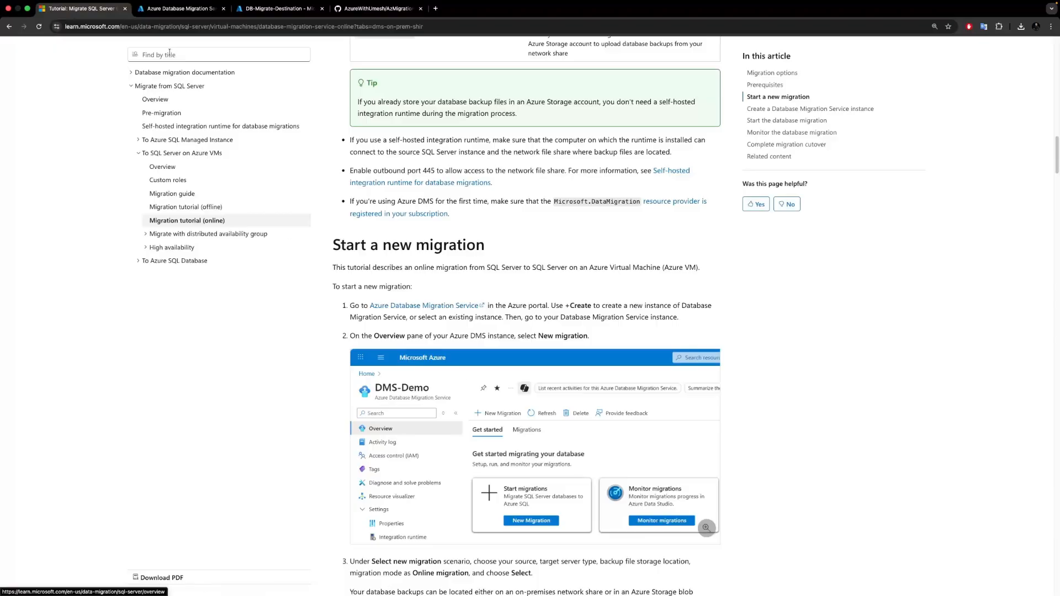
- Switch to the Azure portal and start a new migration from Azure Database Migration Service
{"action": "left_click", "coordinate": [182, 9]}
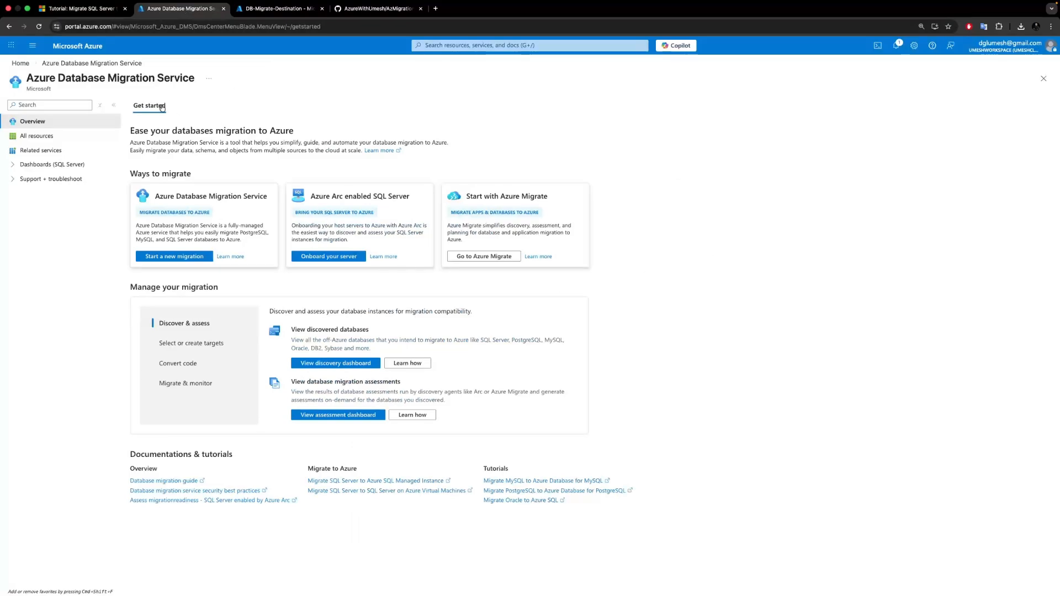
{"action": "left_click_drag", "start_coordinate": [27, 78], "coordinate": [192, 71]}
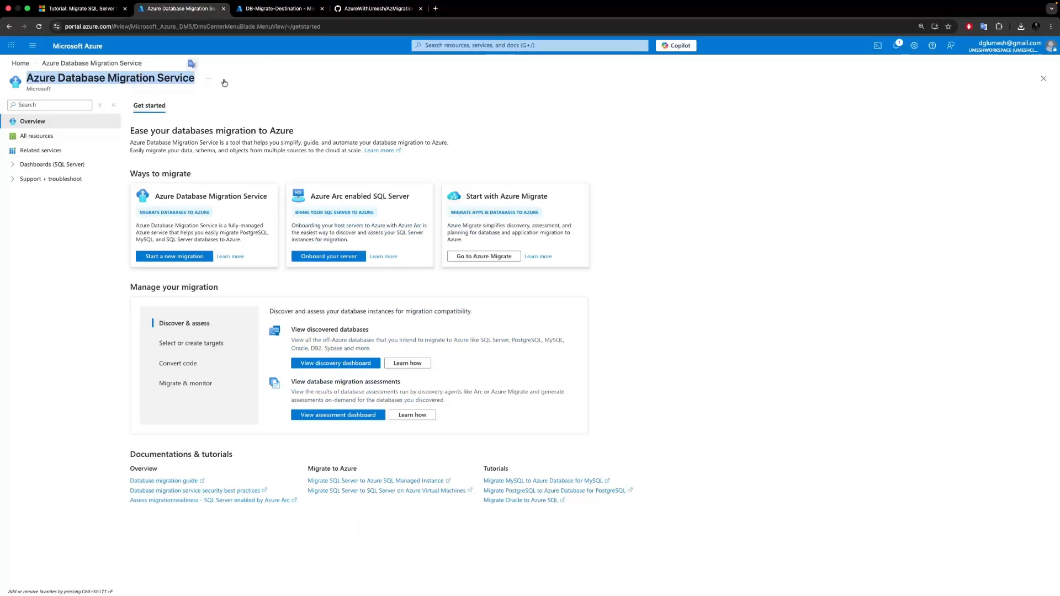
{"action": "left_click", "coordinate": [467, 45]}
{"action": "left_click", "coordinate": [480, 173]}
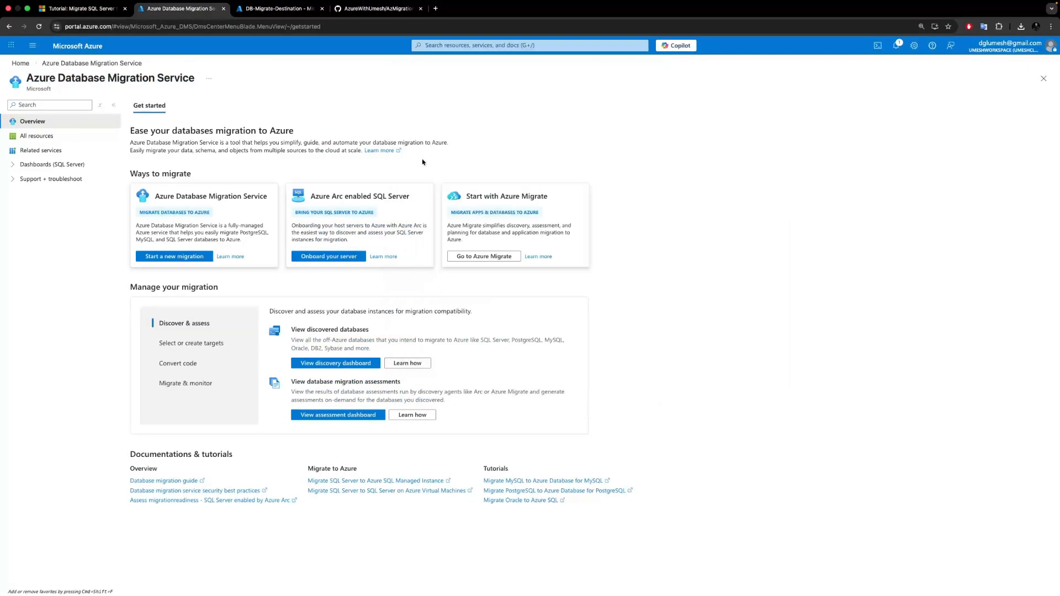
{"action": "left_click", "coordinate": [159, 257]}
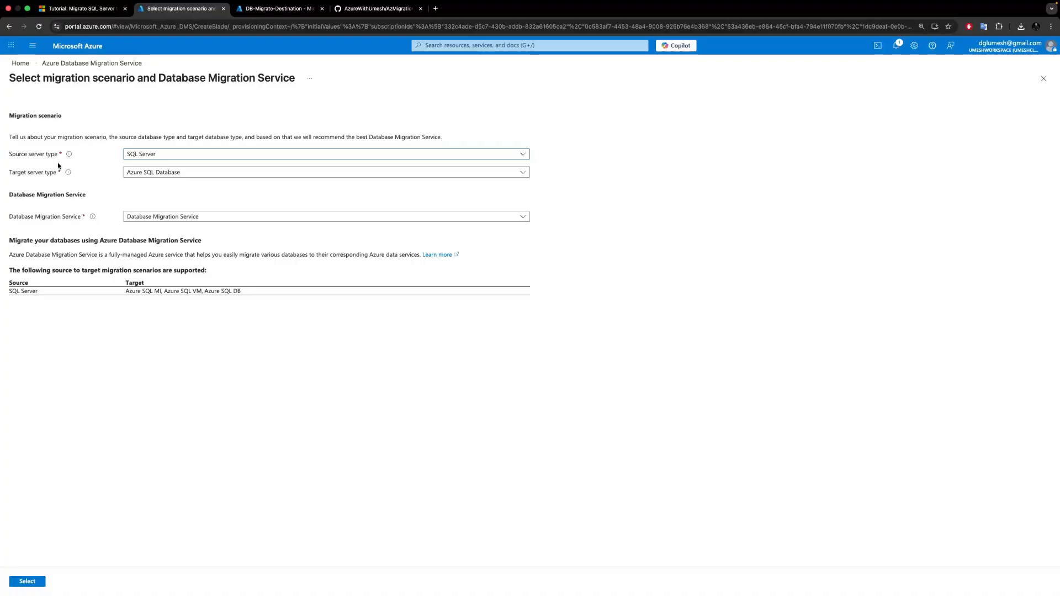
- Define the migration scenario with SQL Server as source, Azure SQL Virtual Machine as target and Database Migration Service as the service
{"action": "left_click", "coordinate": [151, 156]}
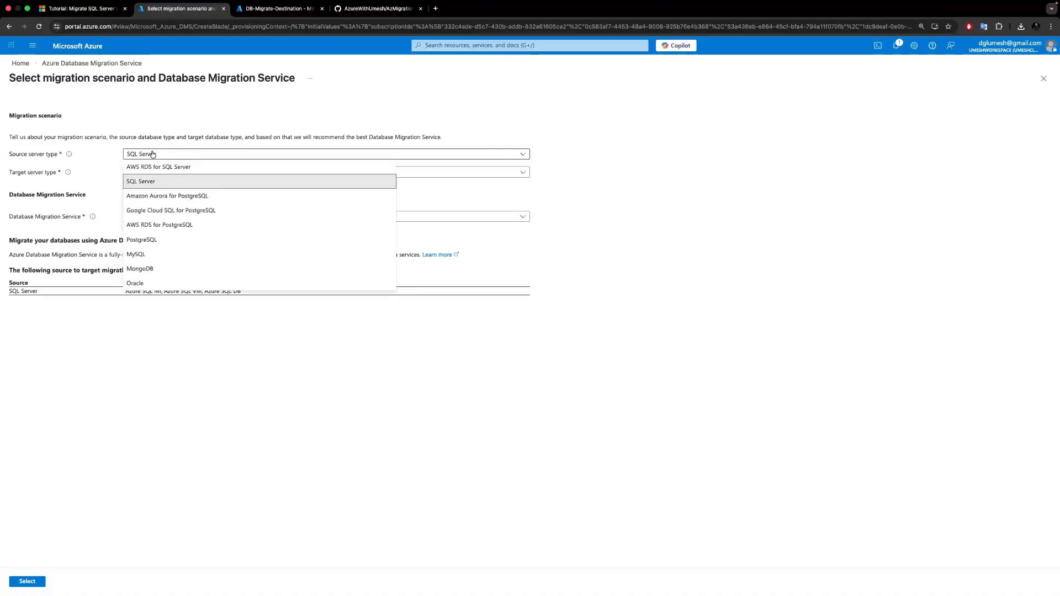
{"action": "left_click", "coordinate": [292, 412]}
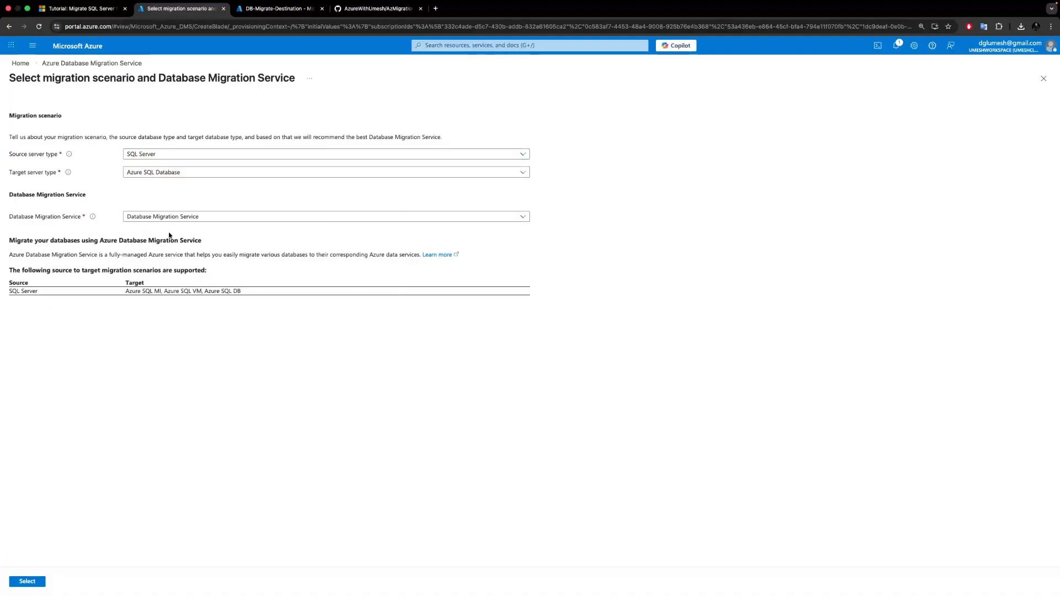
{"action": "left_click", "coordinate": [171, 172]}
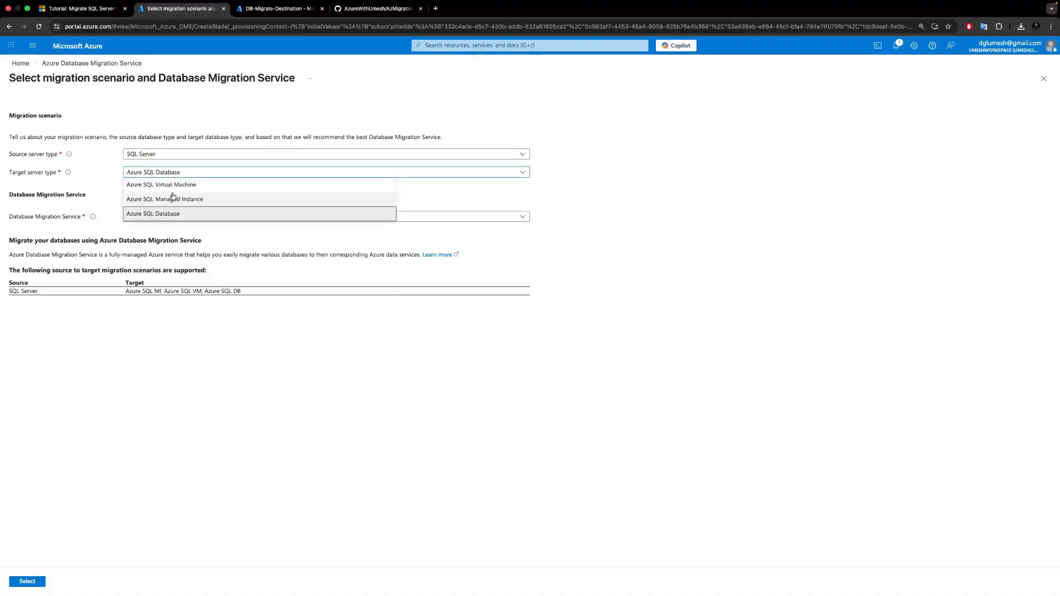
{"action": "left_click", "coordinate": [173, 184]}
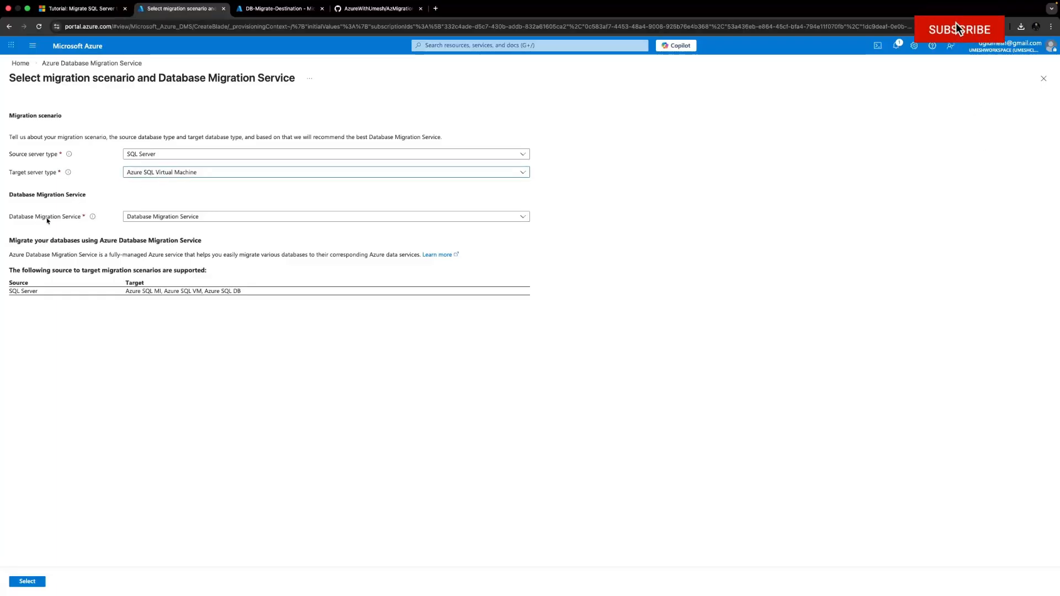
{"action": "left_click_drag", "start_coordinate": [22, 217], "coordinate": [51, 220]}
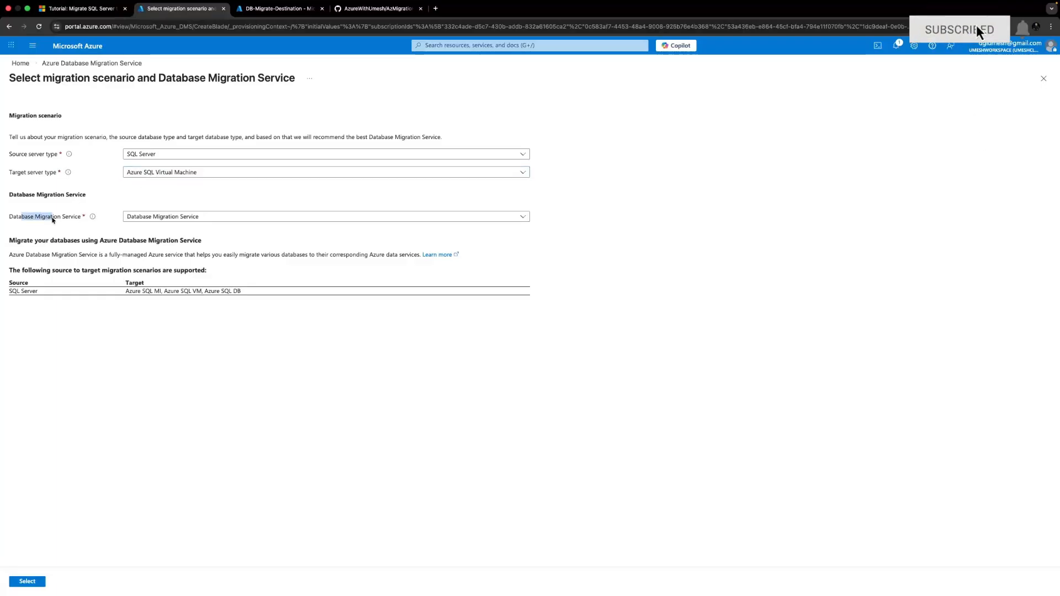
{"action": "left_click", "coordinate": [155, 216]}
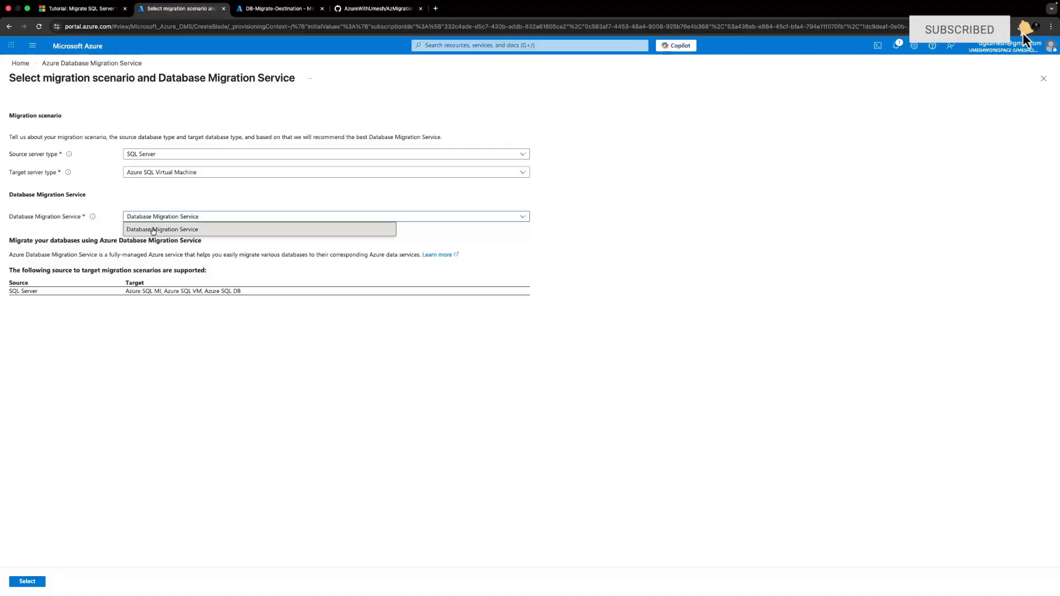
{"action": "left_click", "coordinate": [154, 231]}
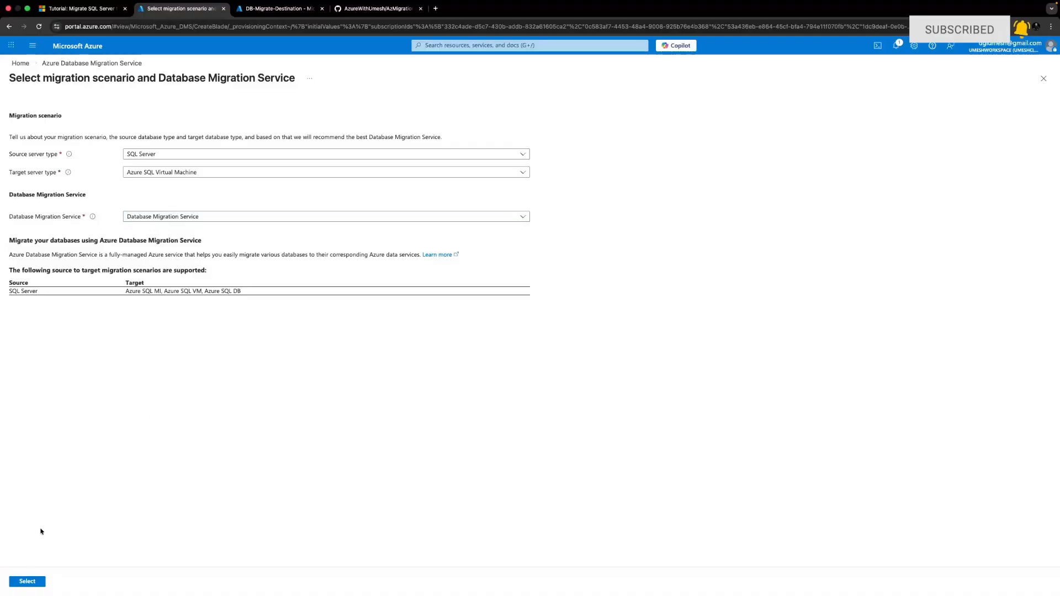
{"action": "left_click", "coordinate": [27, 581]}
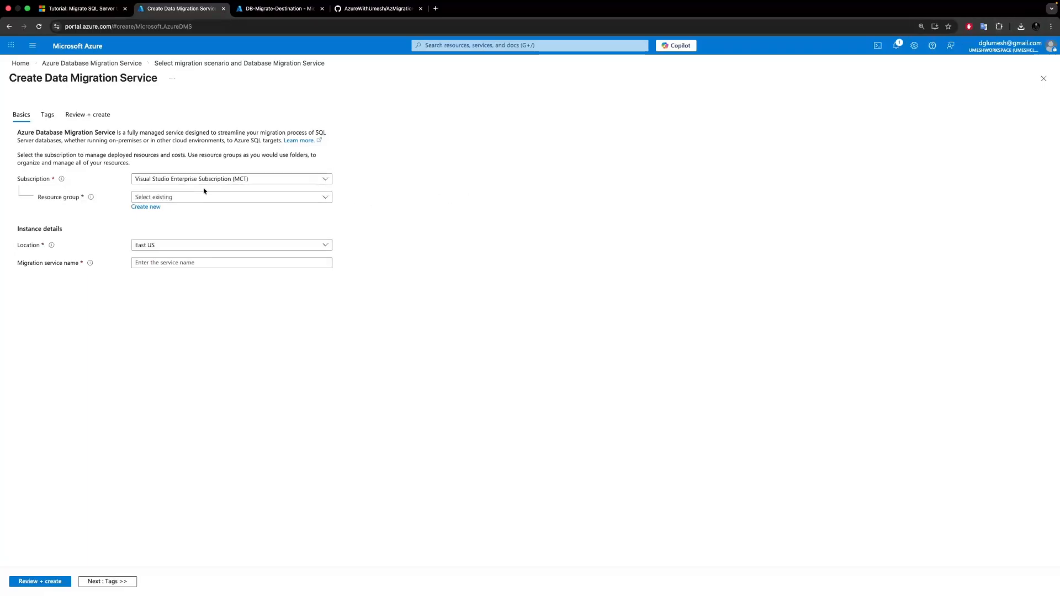
- Assign the new migration service to the DB-Migrate-Destination resource group and the Southeast Asia location
{"action": "left_click", "coordinate": [173, 198]}
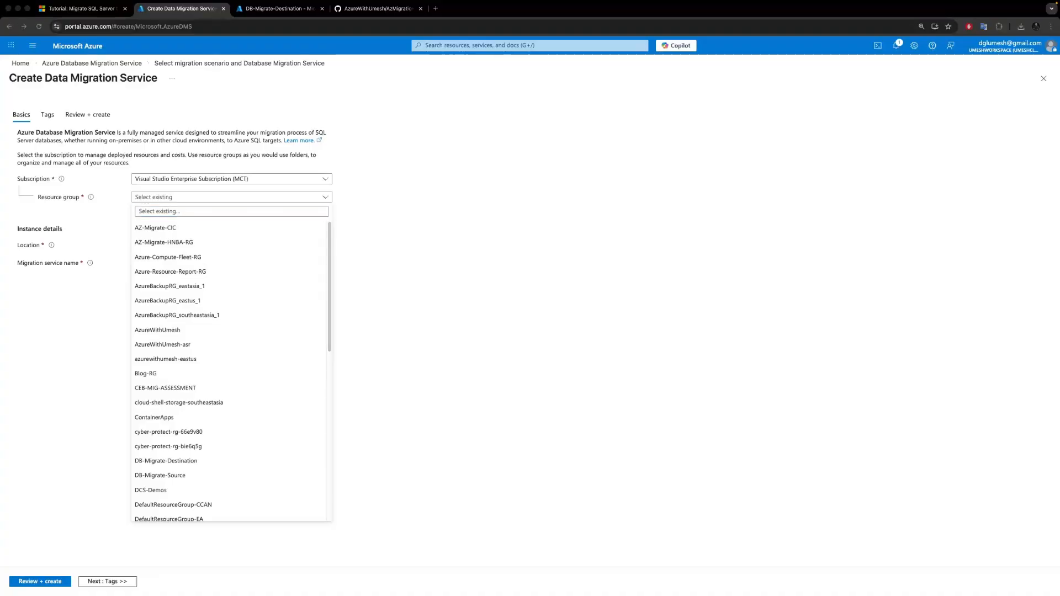
{"action": "left_click", "coordinate": [182, 462]}
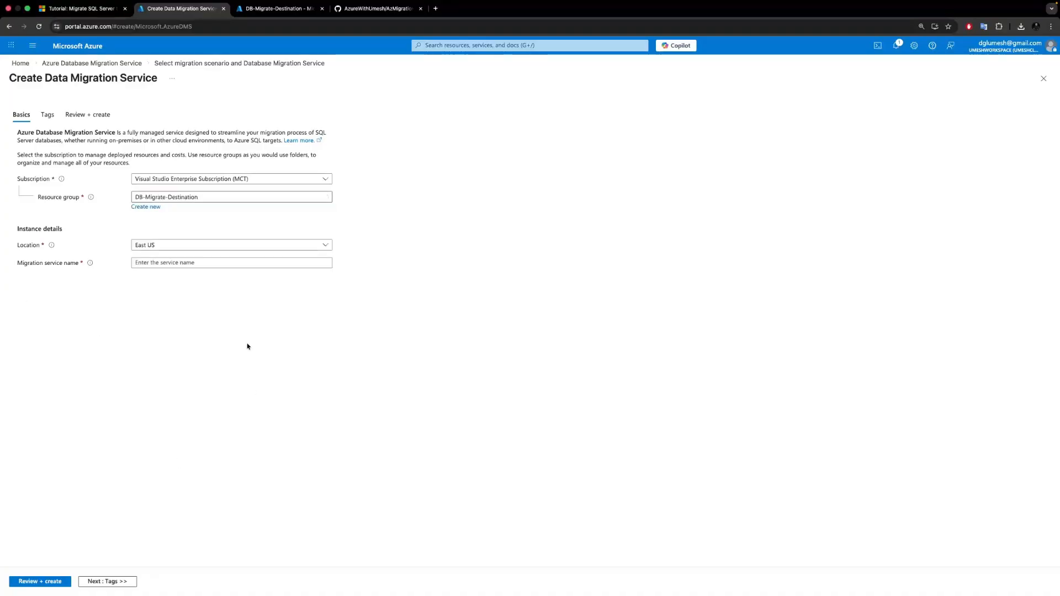
{"action": "left_click", "coordinate": [165, 245]}
{"action": "scroll", "coordinate": [187, 430], "scroll_direction": "down", "scroll_amount": 10}
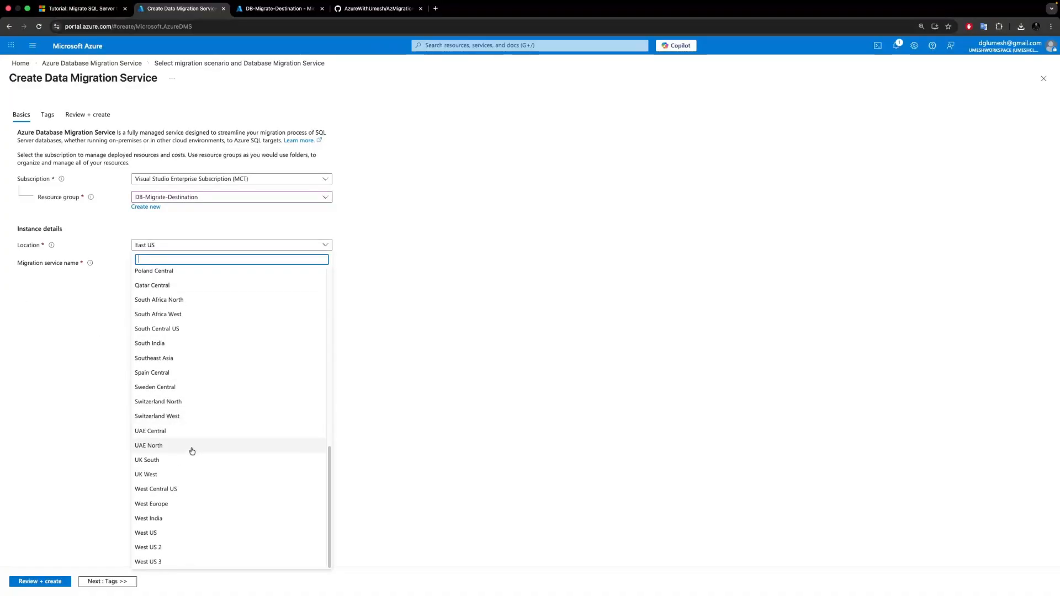
{"action": "left_click", "coordinate": [155, 358]}
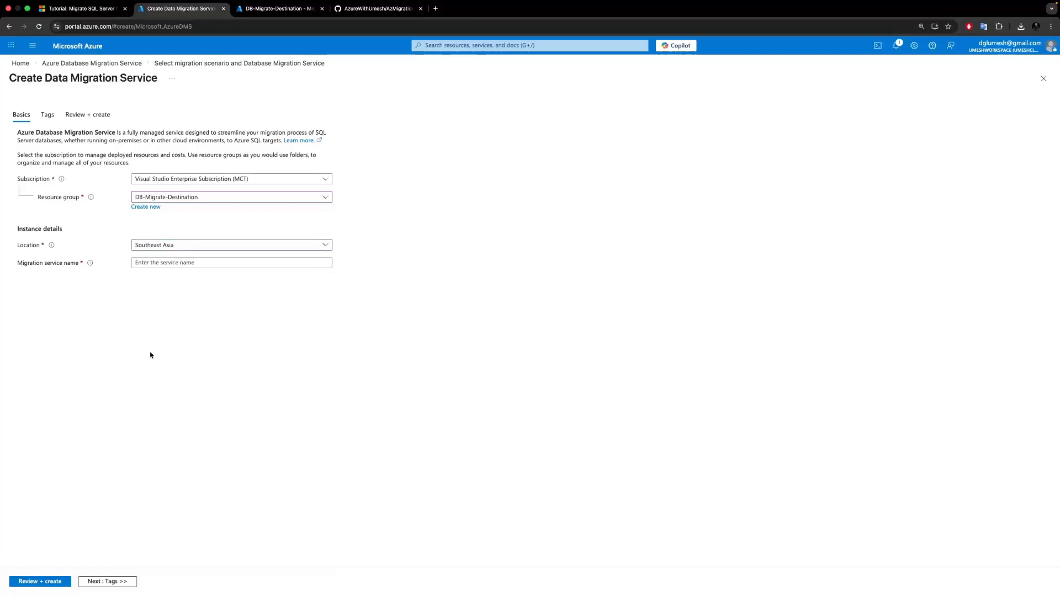
{"action": "left_click", "coordinate": [130, 293]}
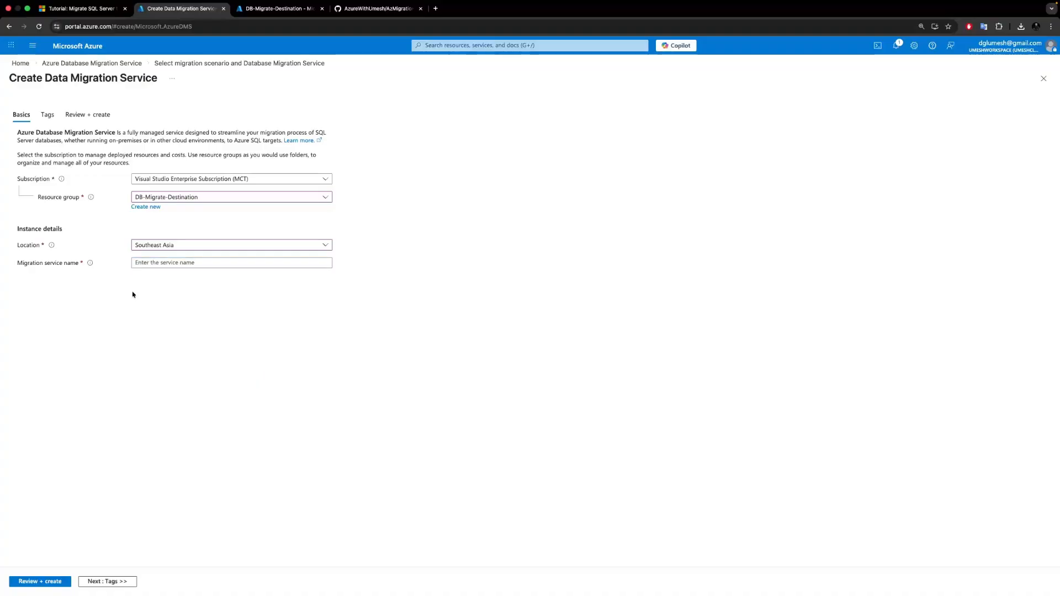
- Name the migration service AzSQLMigrationDemo, then review and create it
{"action": "left_click", "coordinate": [139, 264]}
{"action": "type", "text": "AZSQLMigrationDemo"}
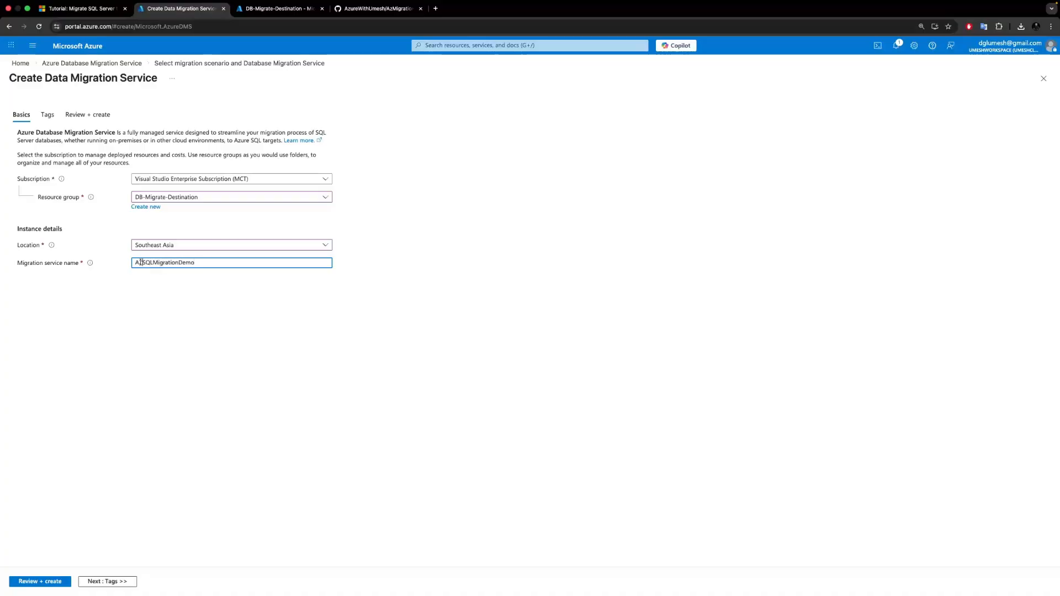
{"action": "key", "text": "BackSpace"}
{"action": "type", "text": "z"}
{"action": "left_click", "coordinate": [153, 315]}
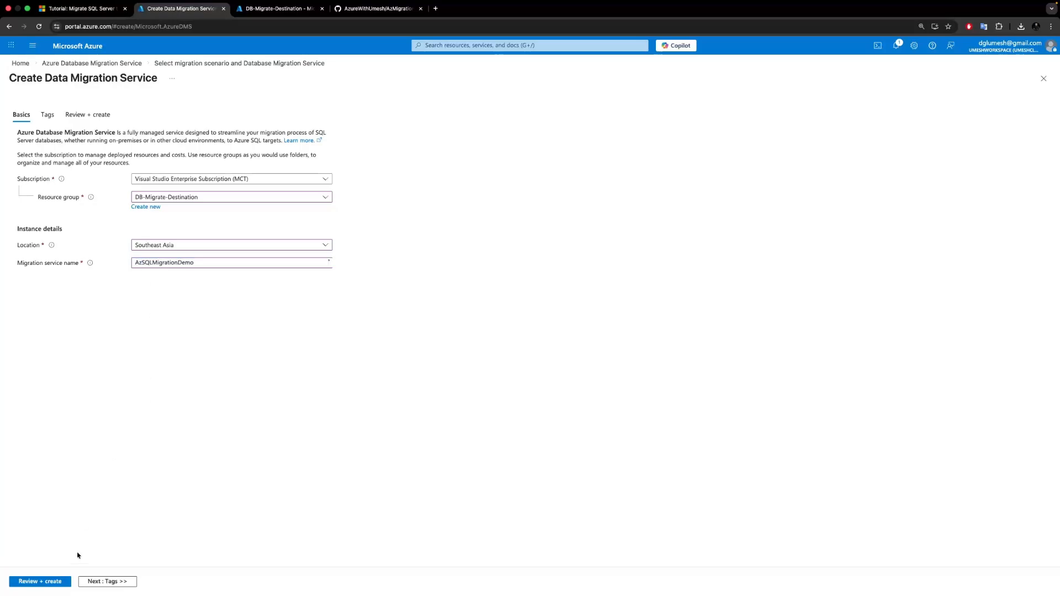
{"action": "left_click", "coordinate": [40, 582]}
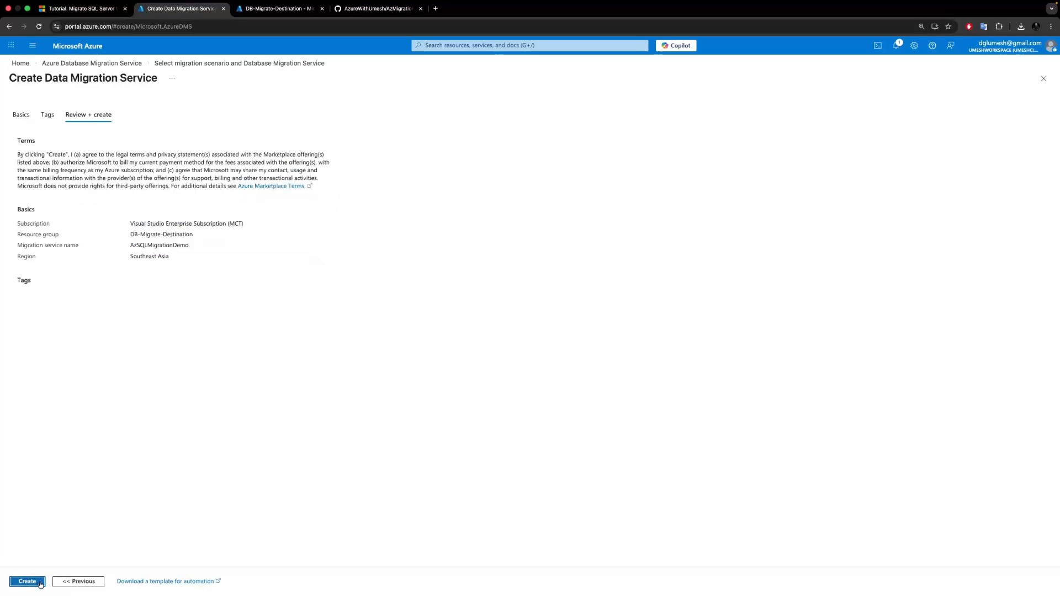
{"action": "left_click", "coordinate": [27, 582]}
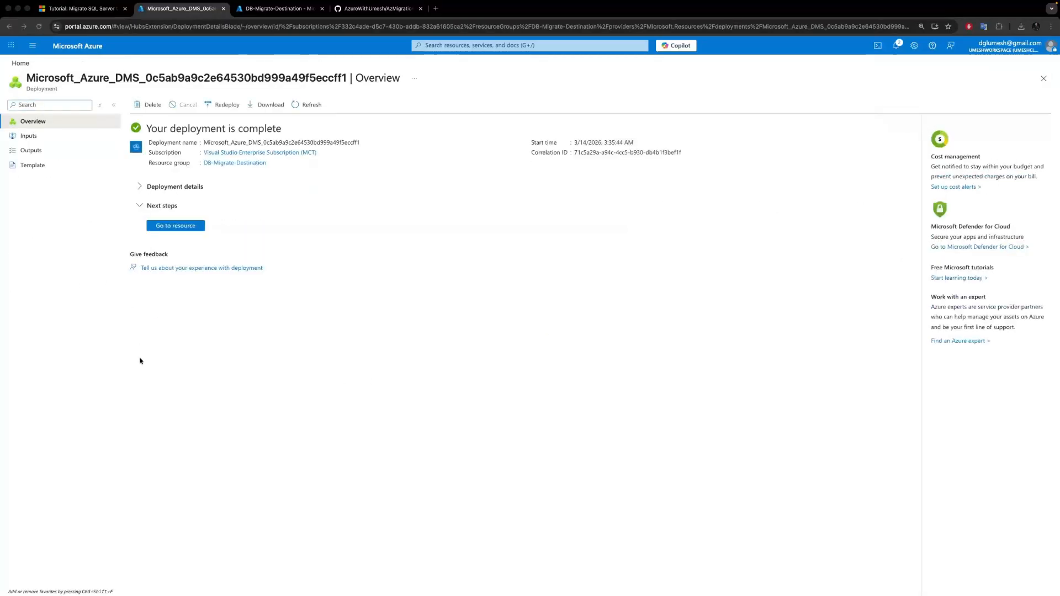
- Go to the deployed AzSQLMigrationDemo resource and open the configuration of its integration runtime
{"action": "left_click", "coordinate": [179, 227]}
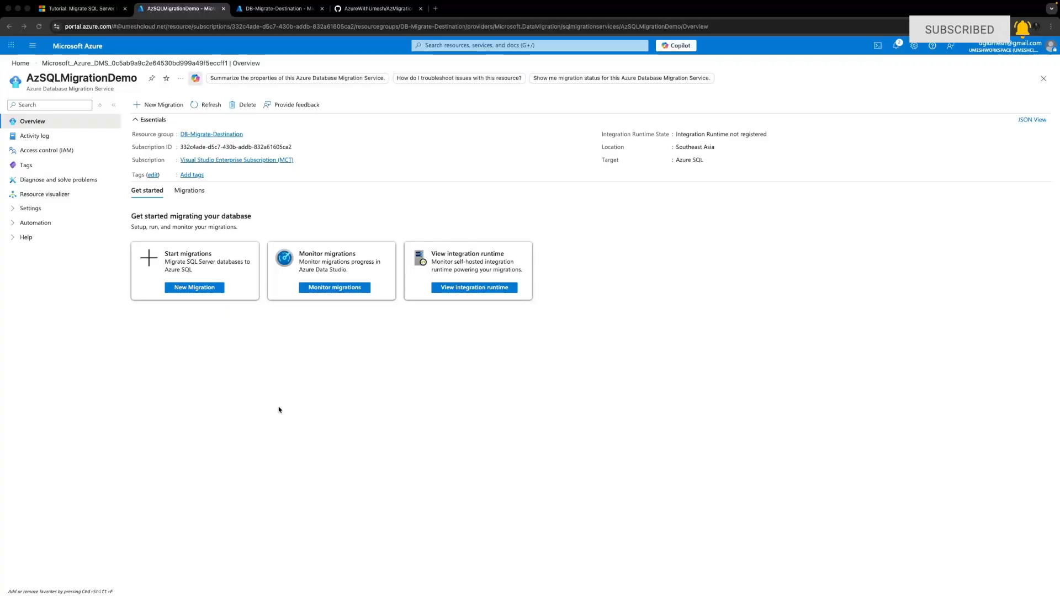
{"action": "left_click", "coordinate": [32, 209]}
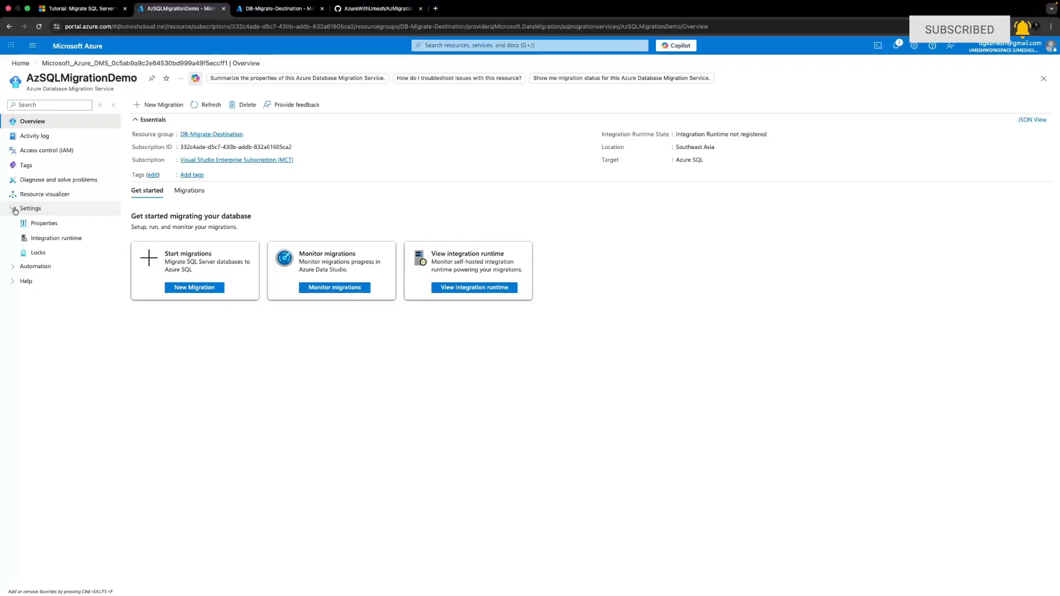
{"action": "left_click", "coordinate": [461, 290]}
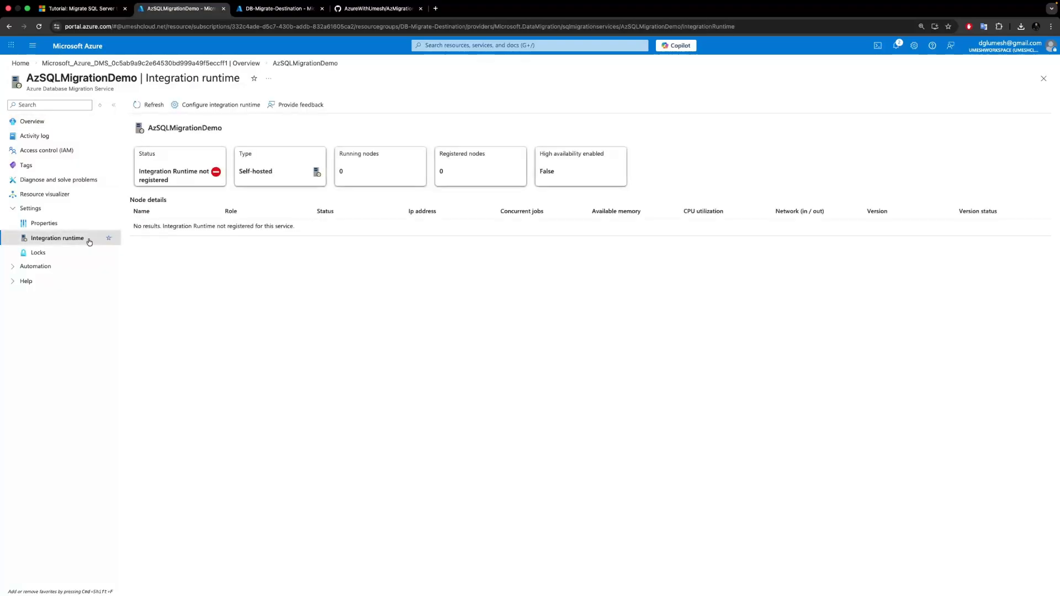
{"action": "left_click", "coordinate": [213, 111]}
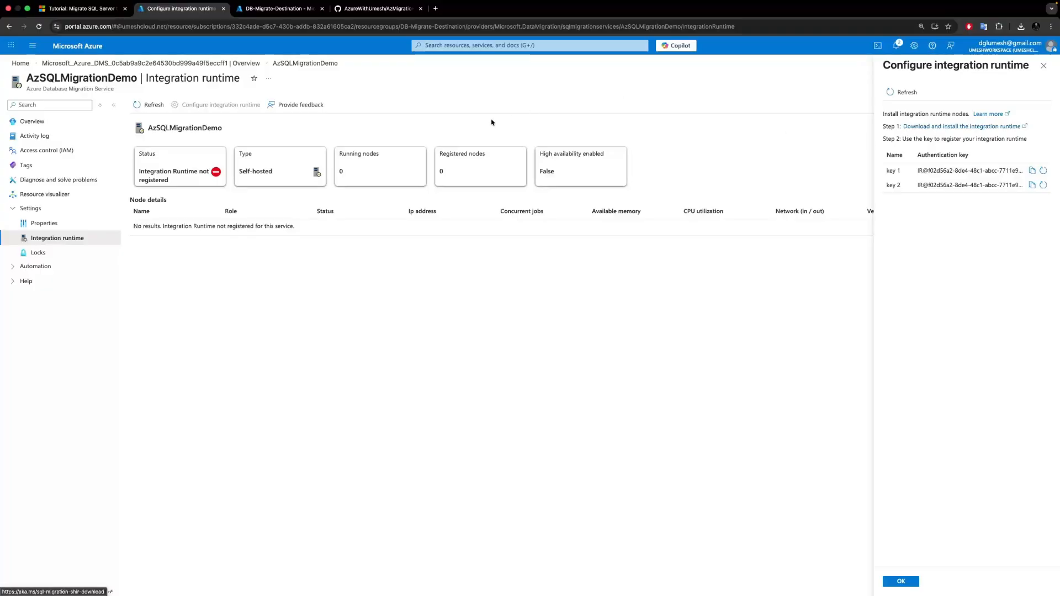
- Switch to the source server and run the IntegrationRuntime_5.61.9481.1 installer from the Downloads folder to reach the self-hosted runtime registration
{"action": "key", "text": "ctrl+Right"}
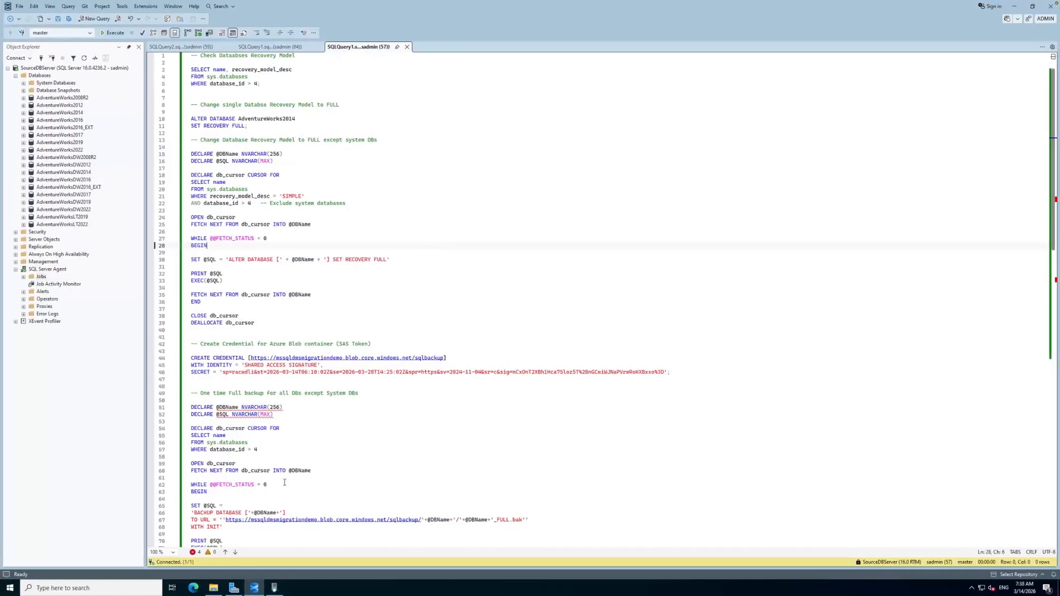
{"action": "left_click", "coordinate": [213, 588]}
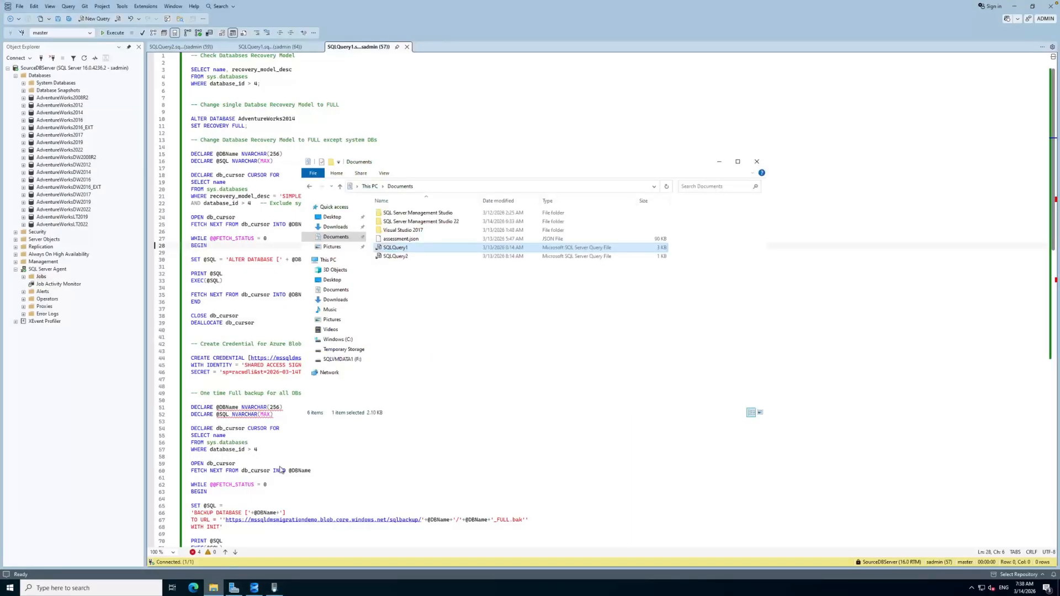
{"action": "double_click", "coordinate": [410, 168]}
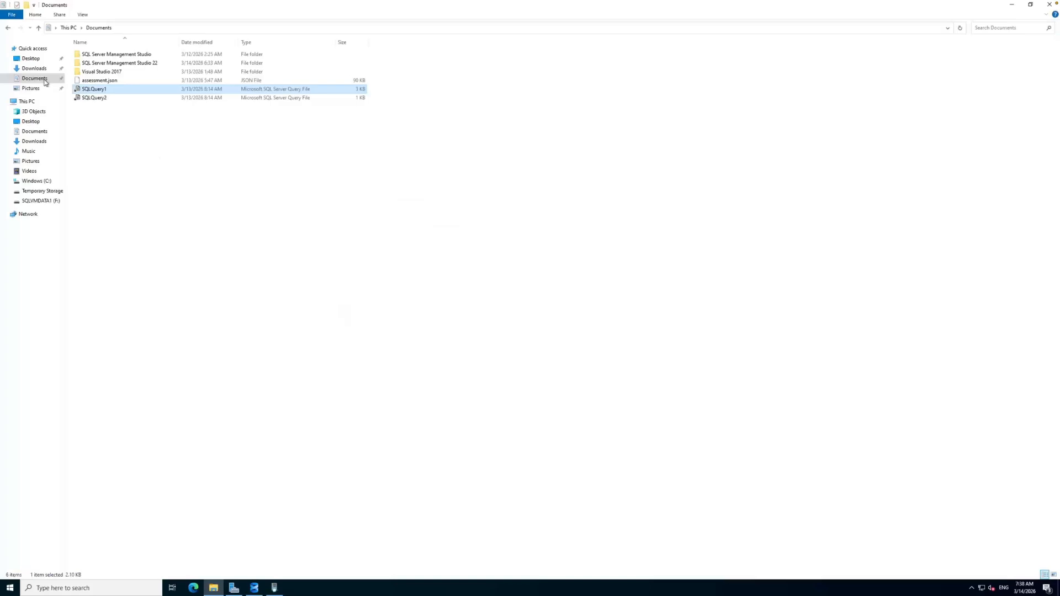
{"action": "left_click", "coordinate": [31, 69]}
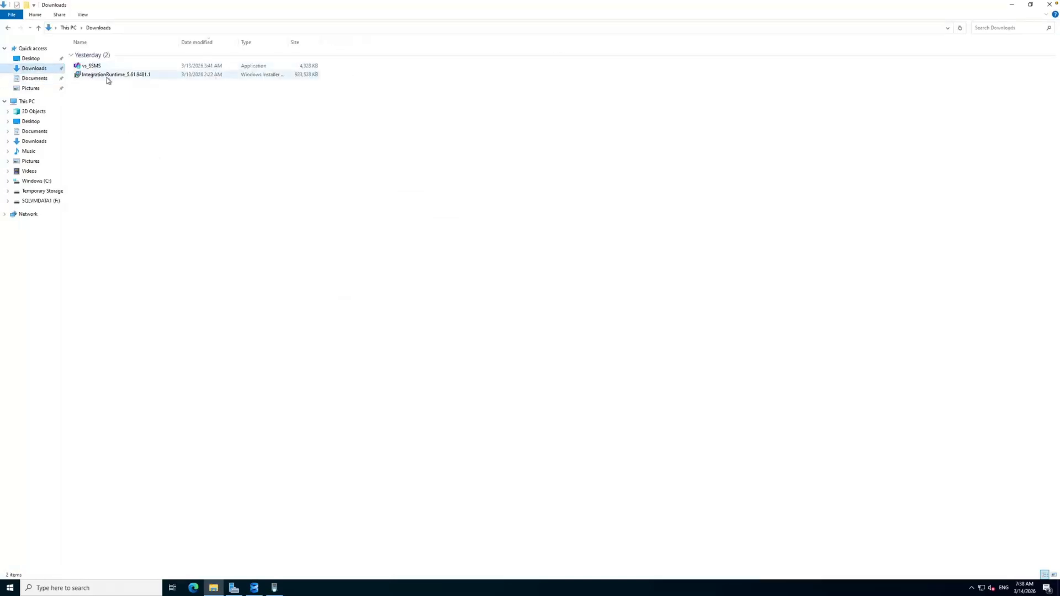
{"action": "left_click", "coordinate": [107, 75]}
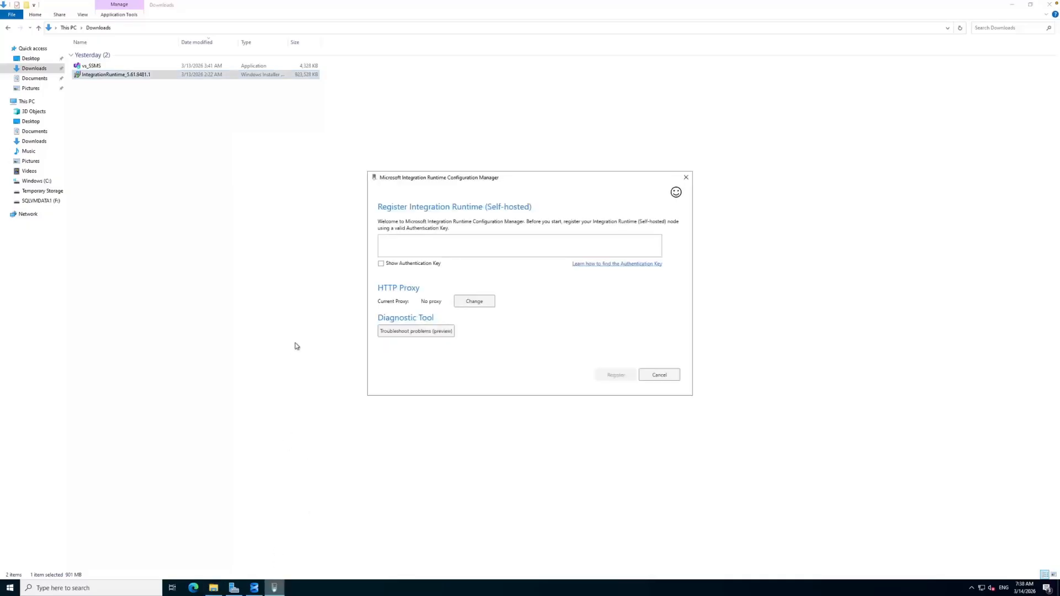
{"action": "left_click_drag", "start_coordinate": [449, 183], "coordinate": [346, 168]}
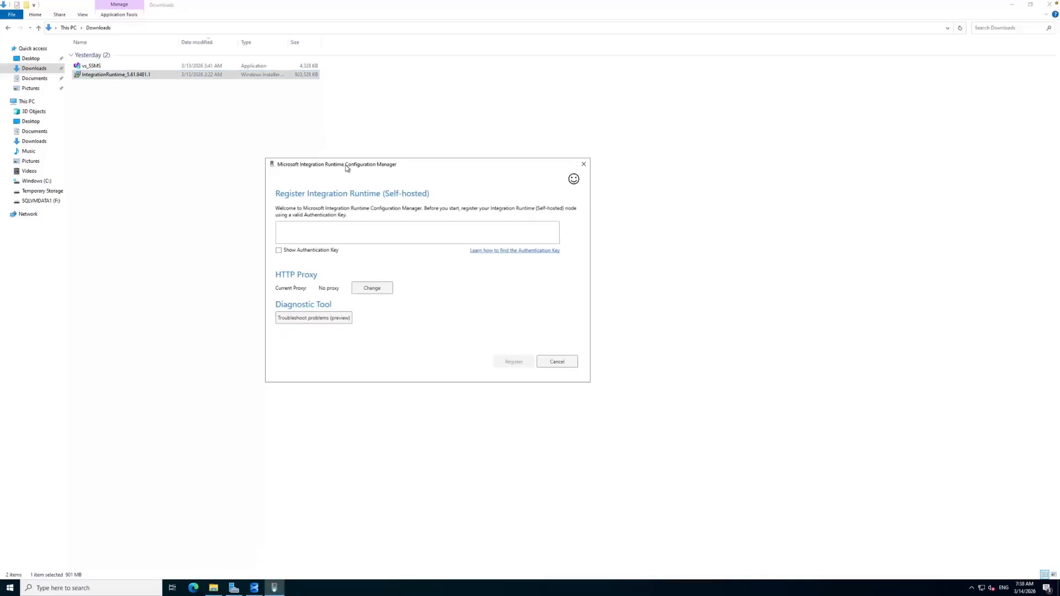
- Copy authentication key 1 from the Azure portal, paste it as the authentication key in the Integration Runtime Configuration Manager, and register
{"action": "key", "text": "ctrl+Left"}
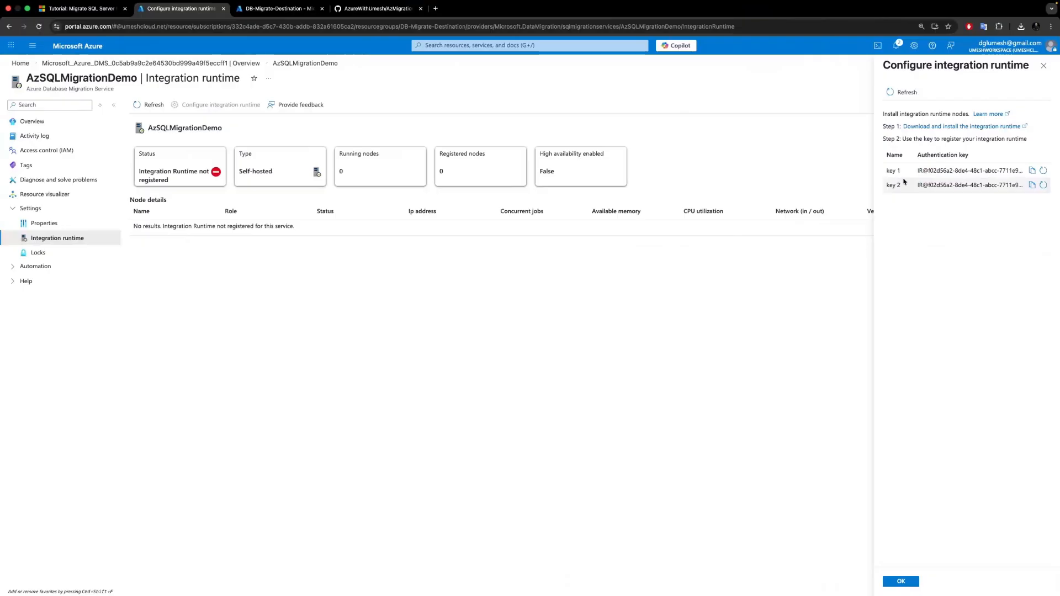
{"action": "left_click", "coordinate": [1032, 171]}
{"action": "key", "text": "ctrl+Right"}
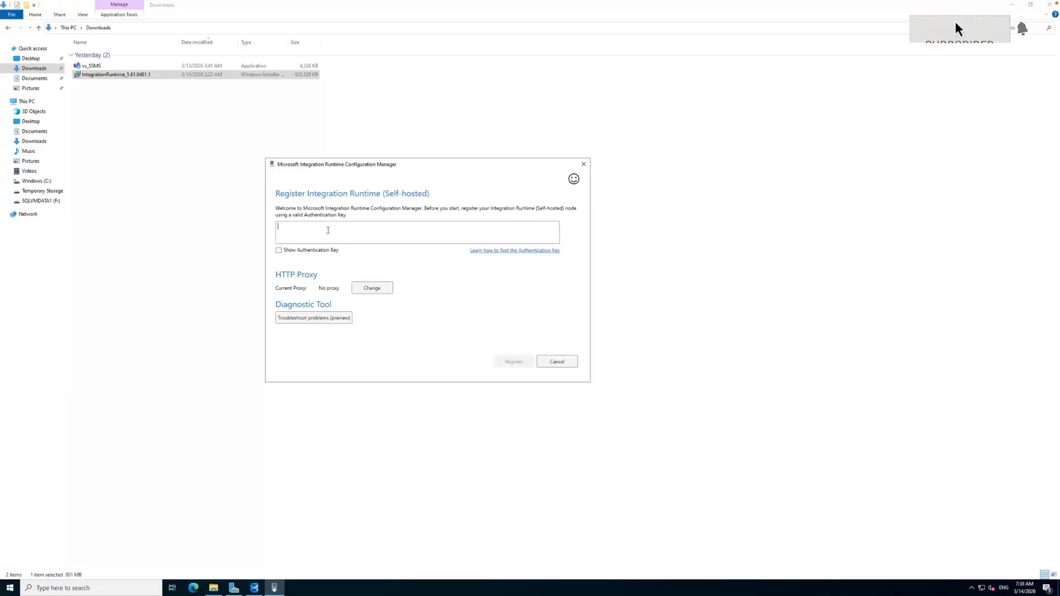
{"action": "key", "text": "ctrl+v"}
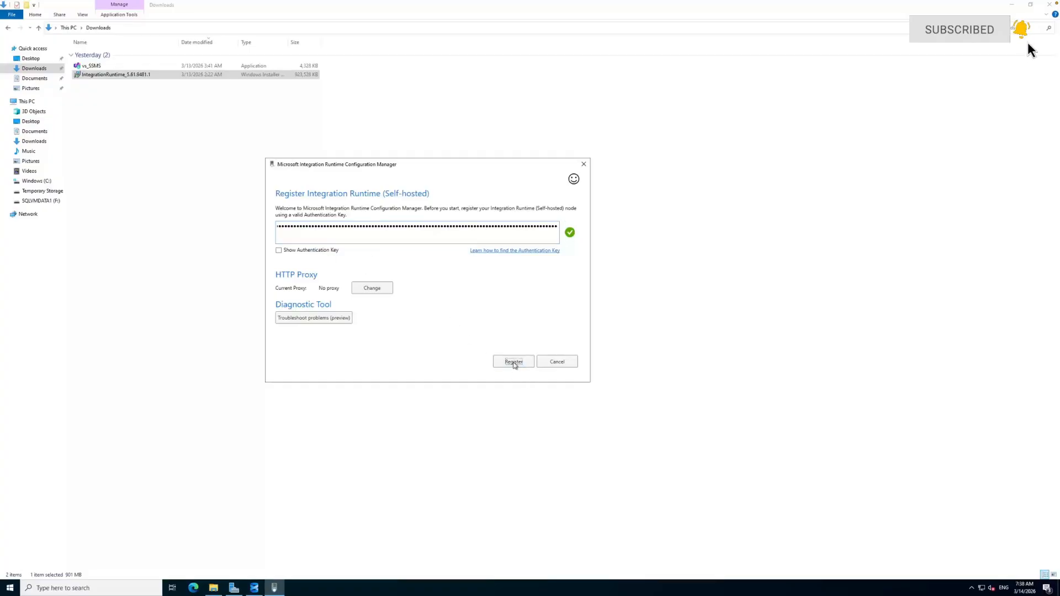
{"action": "left_click", "coordinate": [513, 363]}
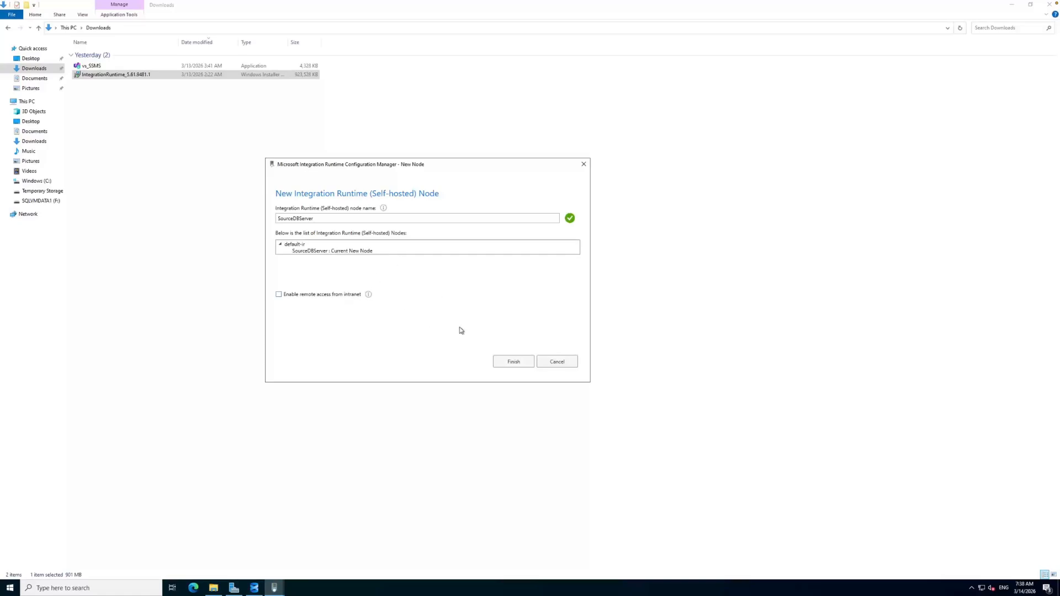
- Finish creating the SourceDBServer integration runtime node and launch the Configuration Manager
{"action": "left_click", "coordinate": [509, 368]}
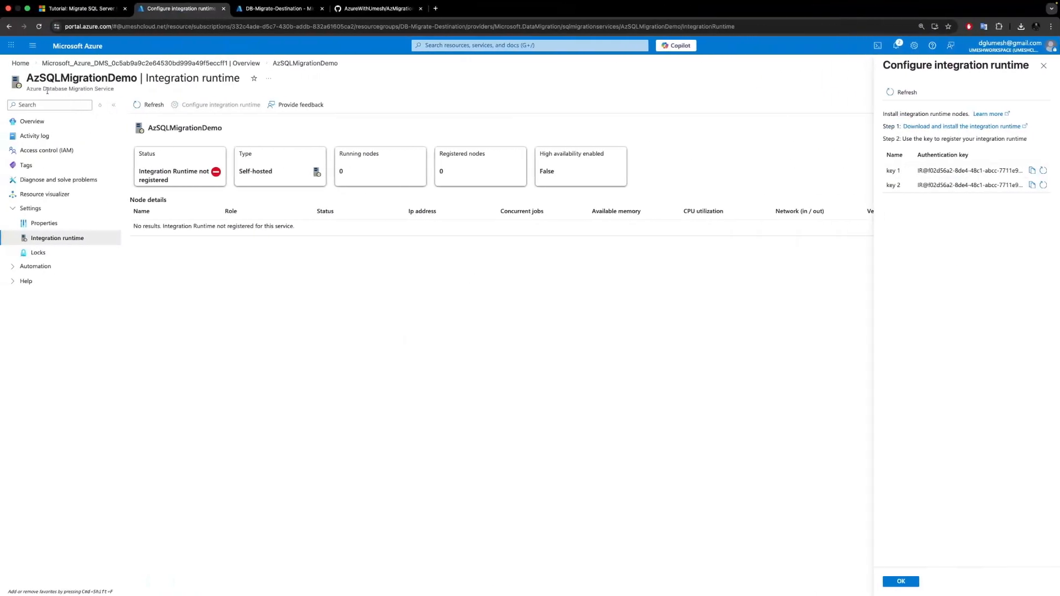
{"action": "left_click_drag", "start_coordinate": [40, 88], "coordinate": [113, 96]}
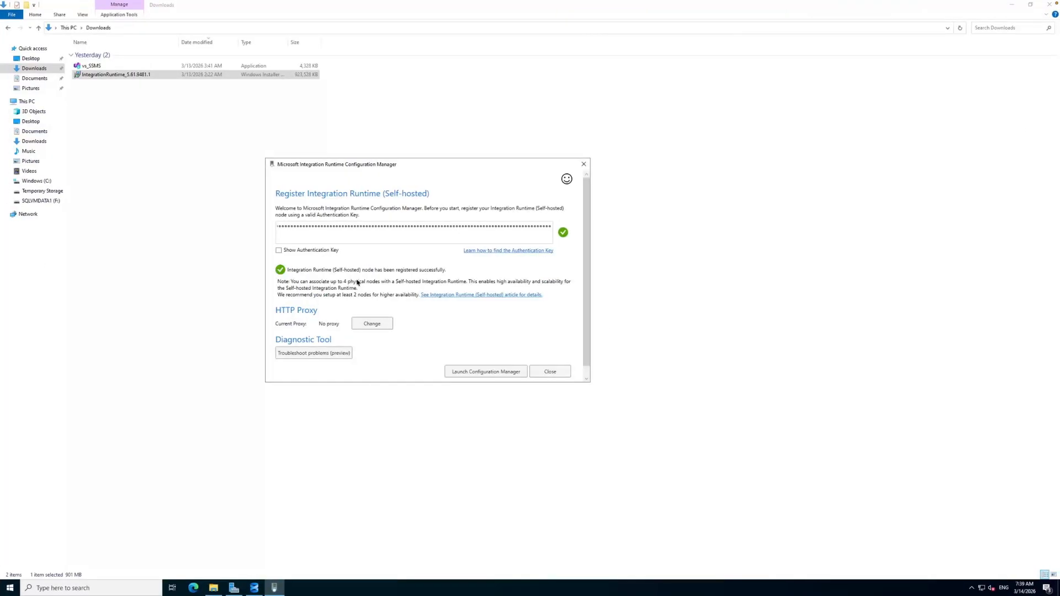
{"action": "left_click", "coordinate": [472, 372]}
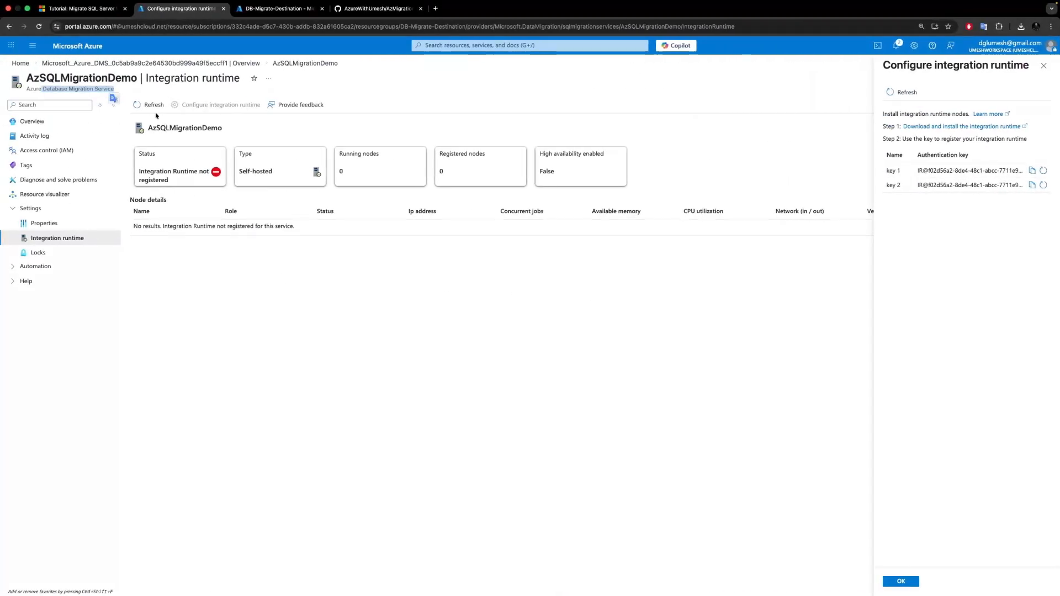
- Refresh the AzSQLMigrationDemo integration runtime in the Azure portal, close its configuration, and check the registered node's status
{"action": "left_click", "coordinate": [150, 106]}
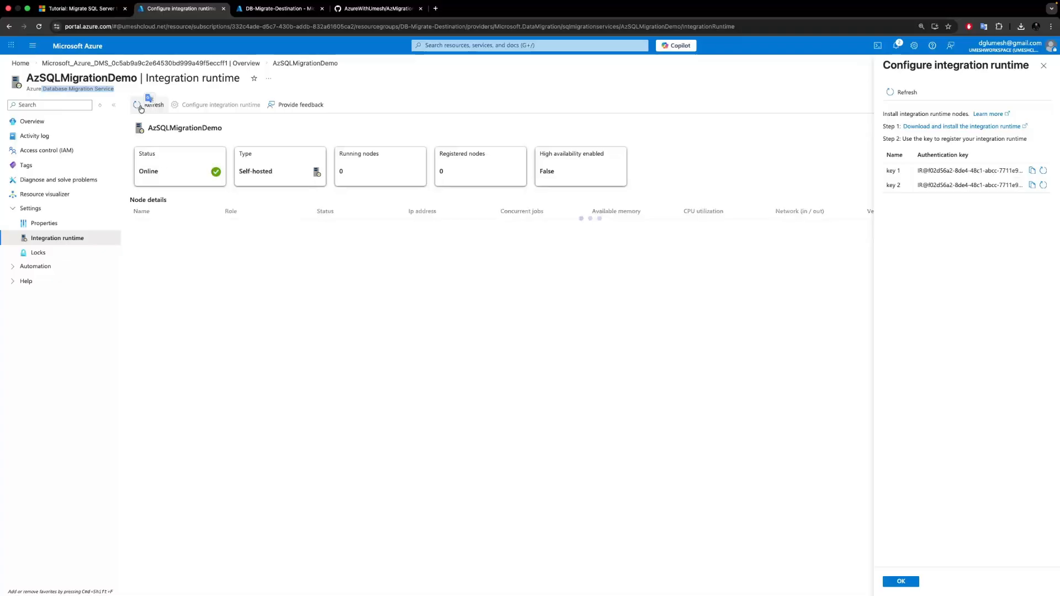
{"action": "left_click", "coordinate": [1043, 66]}
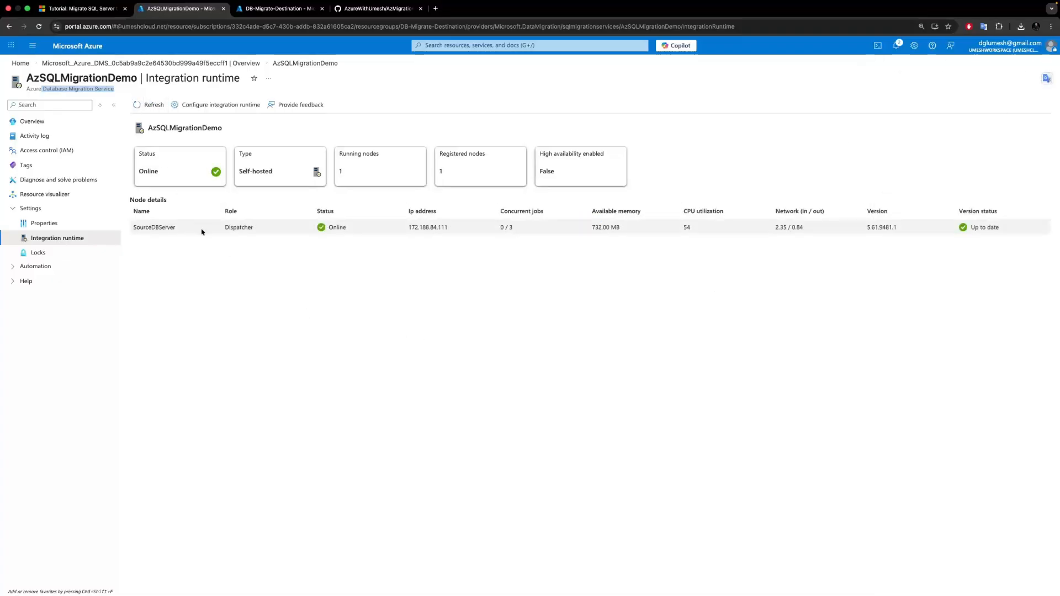
{"action": "left_click_drag", "start_coordinate": [328, 228], "coordinate": [355, 233]}
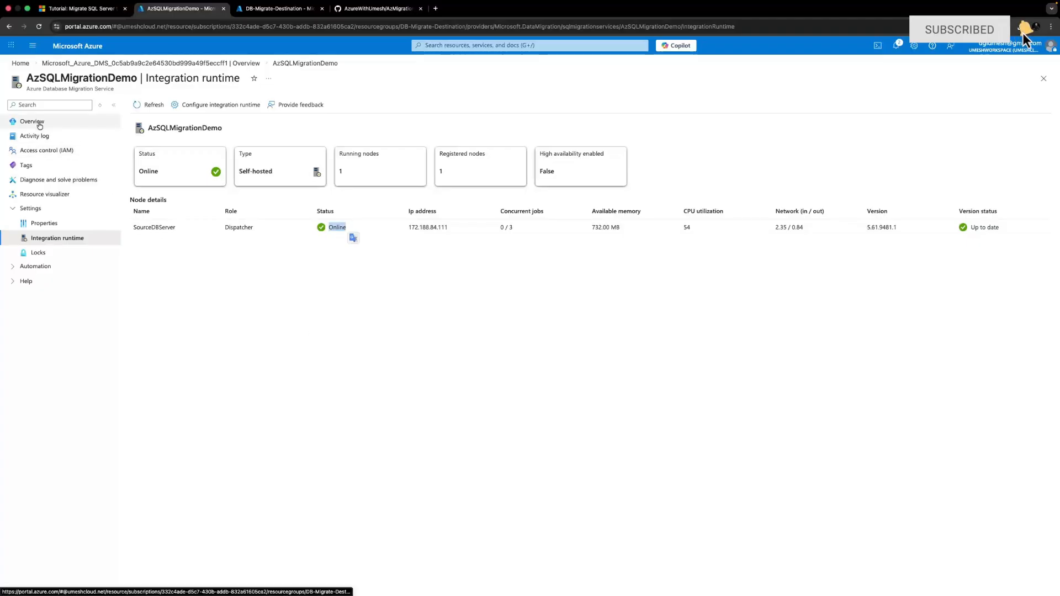
- Start a new migration from the AzSQLMigrationDemo overview and set the target server type to Azure SQL Virtual Machine
{"action": "left_click", "coordinate": [39, 125]}
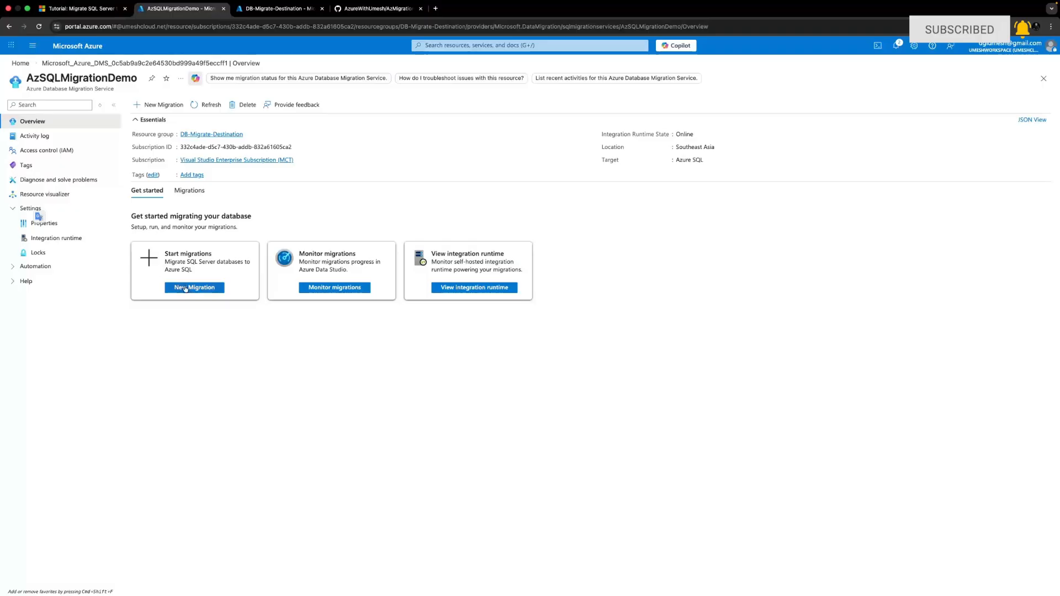
{"action": "left_click", "coordinate": [187, 287]}
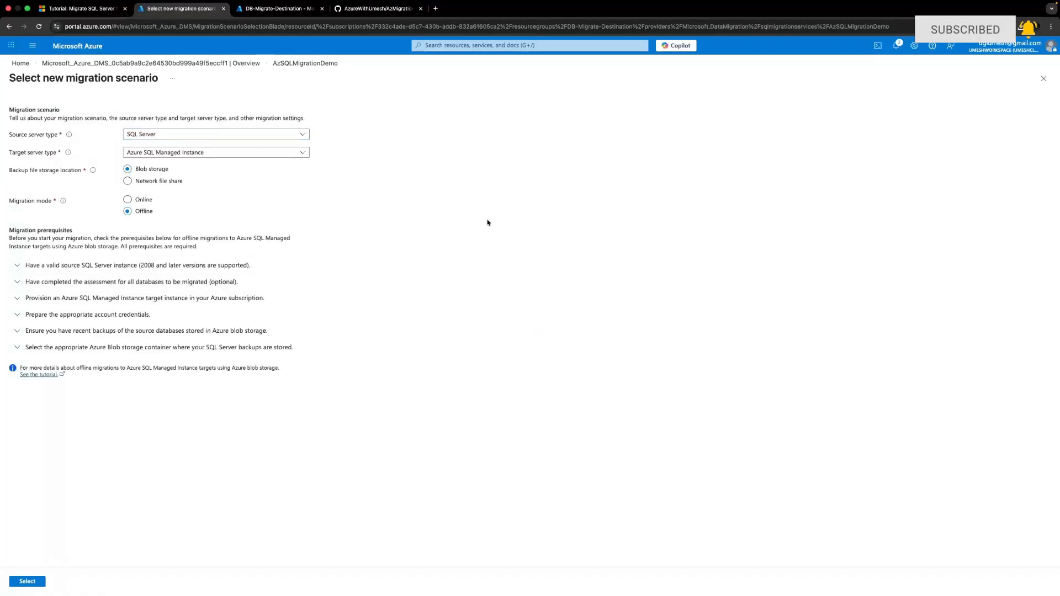
{"action": "left_click_drag", "start_coordinate": [15, 135], "coordinate": [57, 155]}
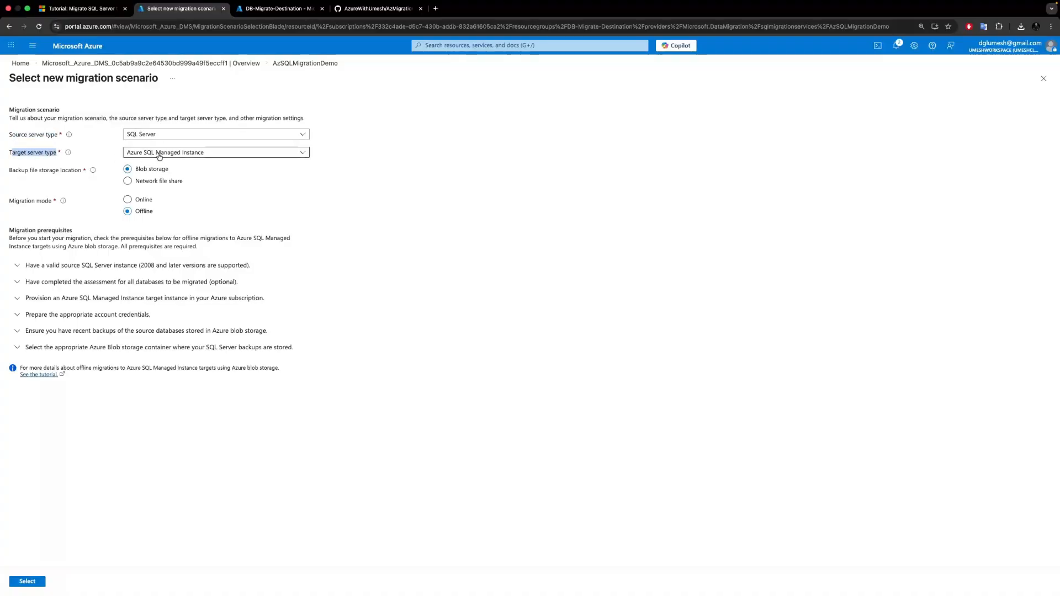
{"action": "left_click", "coordinate": [155, 158]}
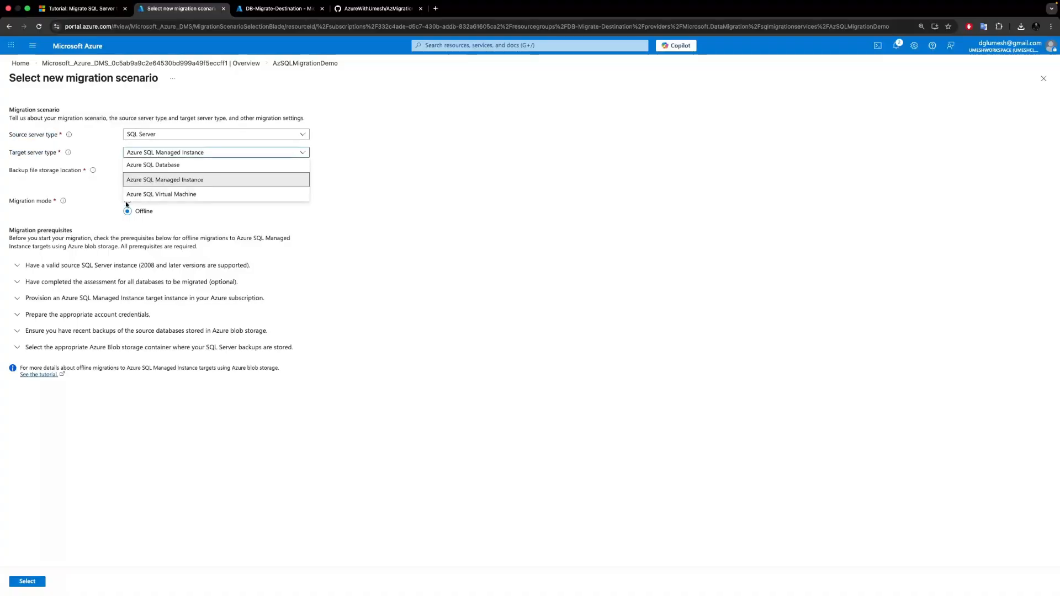
{"action": "left_click", "coordinate": [142, 195]}
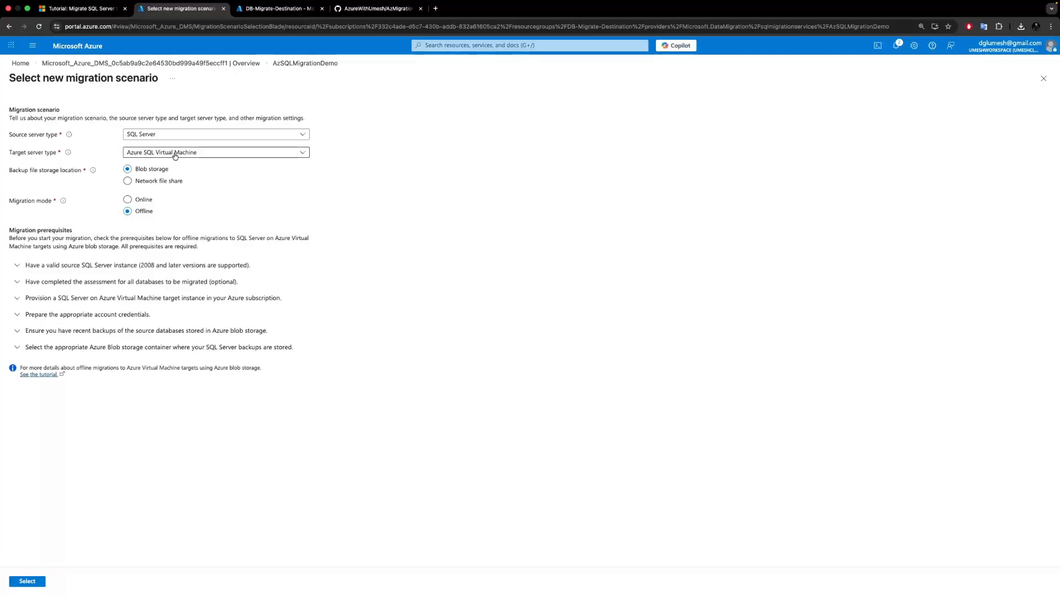
{"action": "left_click_drag", "start_coordinate": [11, 171], "coordinate": [73, 174]}
{"action": "left_click", "coordinate": [14, 171]}
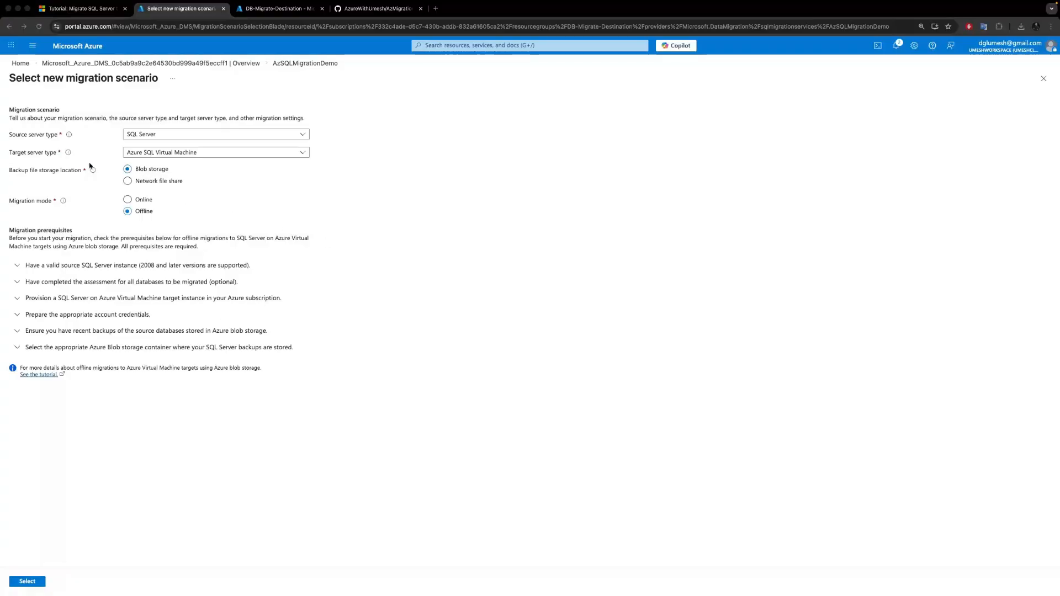
{"action": "left_click", "coordinate": [27, 173]}
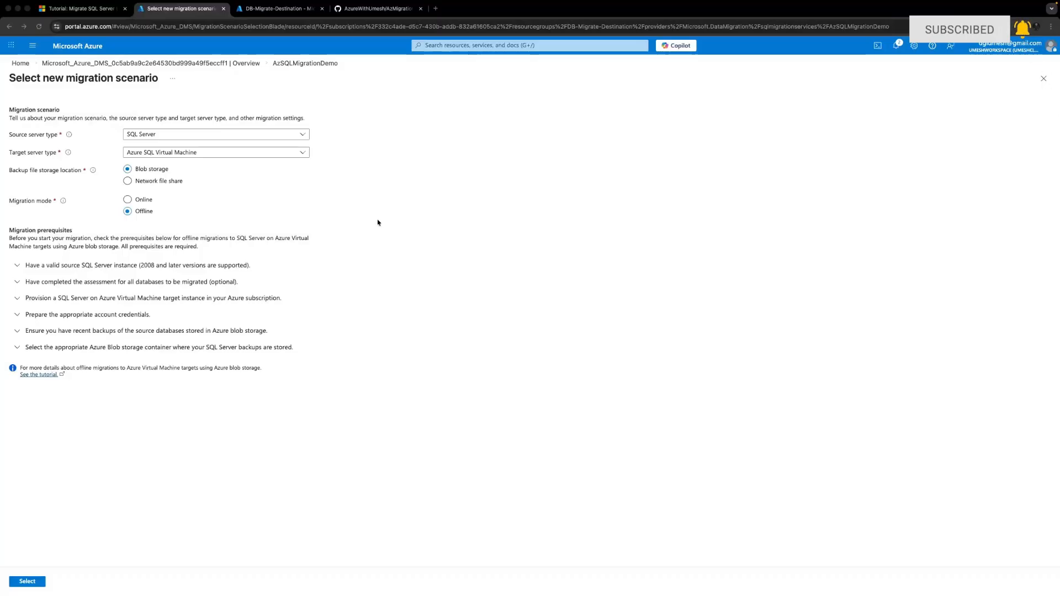
- Switch to SQL Server Management Studio on the source server and run only the query that checks the databases' recovery models
{"action": "key", "text": "ctrl+Right"}
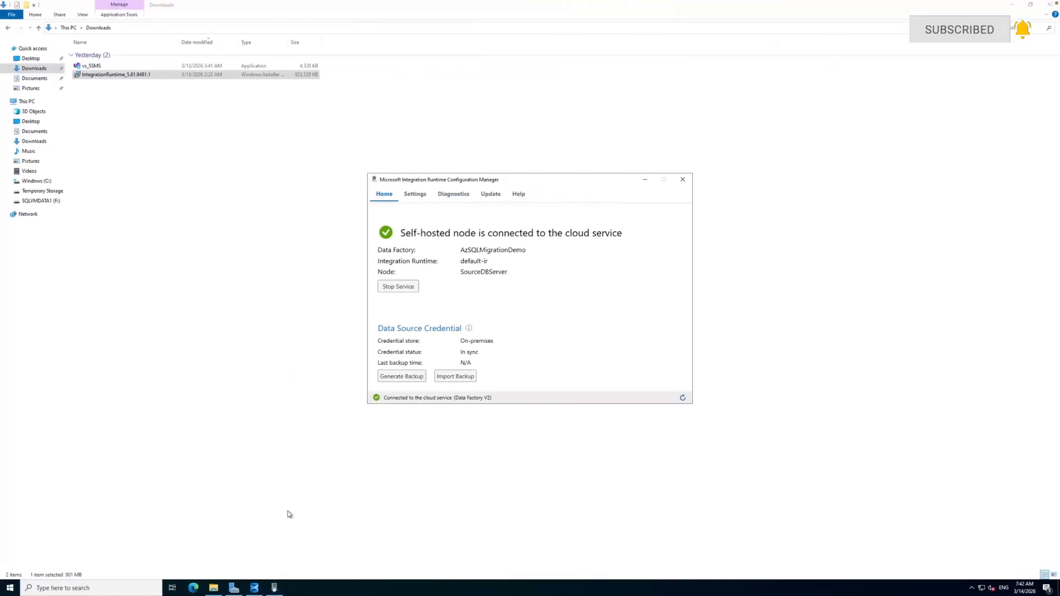
{"action": "left_click", "coordinate": [254, 588]}
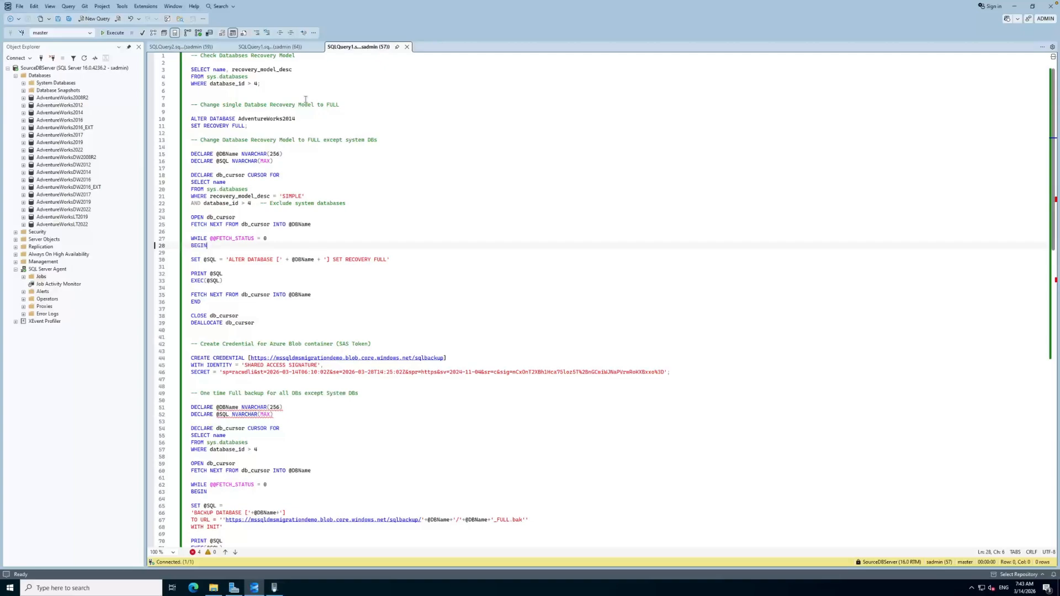
{"action": "scroll", "coordinate": [379, 255], "scroll_direction": "down", "scroll_amount": 20}
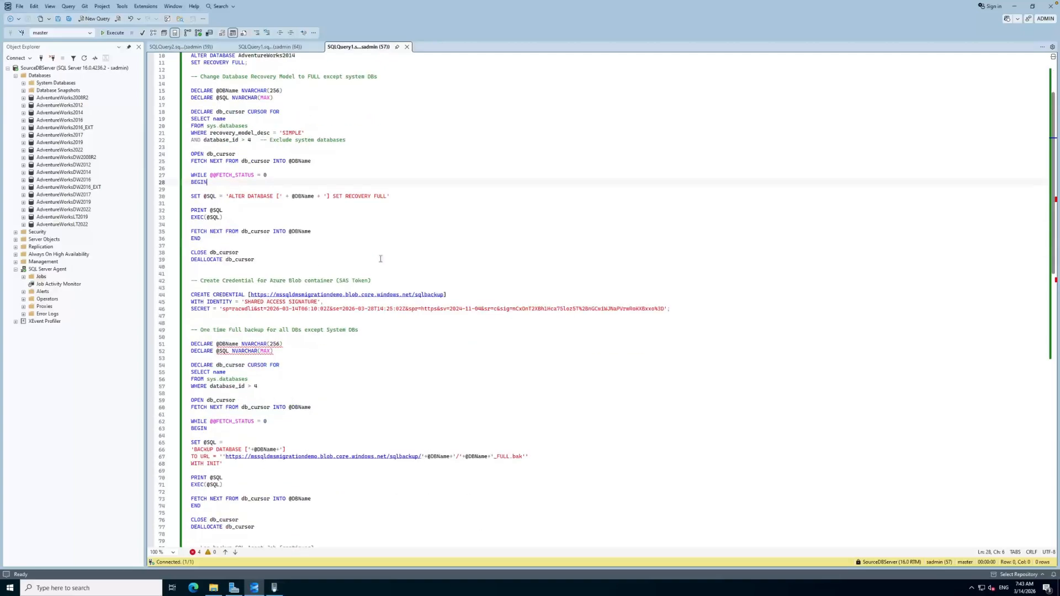
{"action": "scroll", "coordinate": [387, 335], "scroll_direction": "up", "scroll_amount": 20}
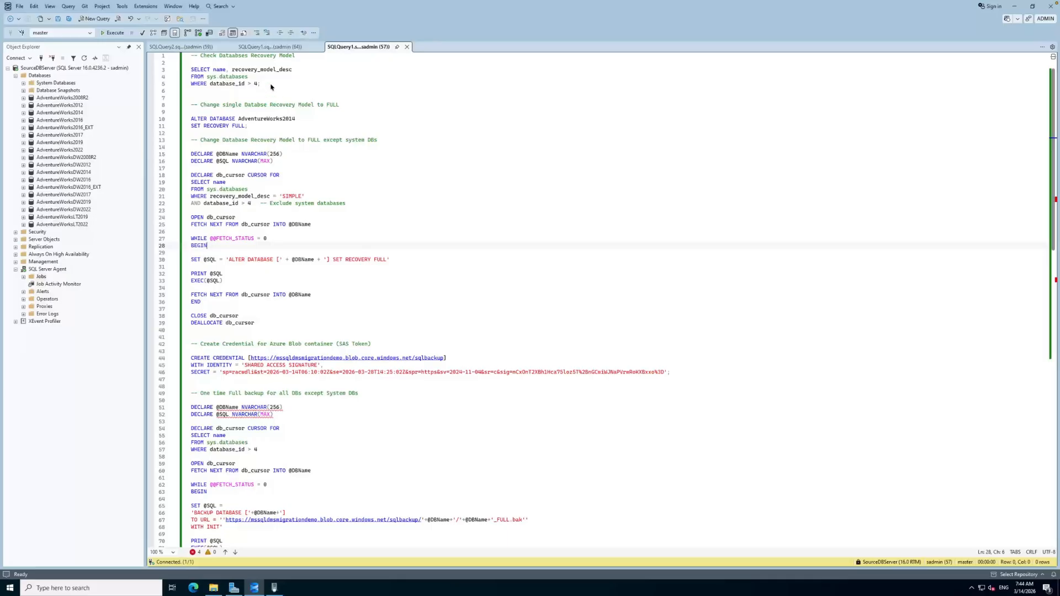
{"action": "left_click_drag", "start_coordinate": [271, 86], "coordinate": [191, 69]}
{"action": "left_click", "coordinate": [111, 35]}
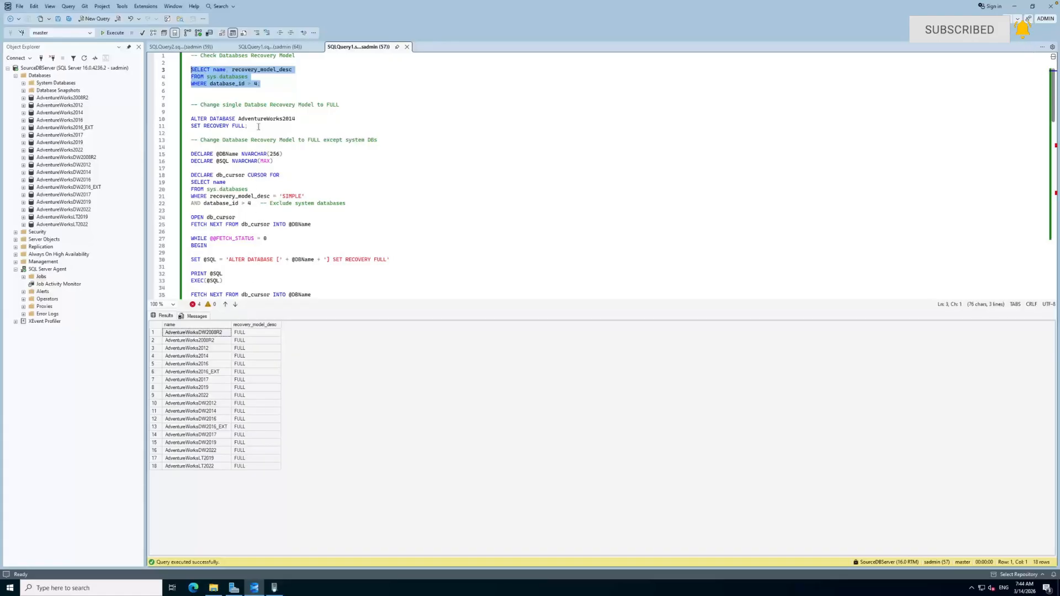
- Examine the scripts that change the recovery model to FULL, for AdventureWorks2014 alone and for all databases except system ones
{"action": "left_click_drag", "start_coordinate": [249, 126], "coordinate": [182, 114]}
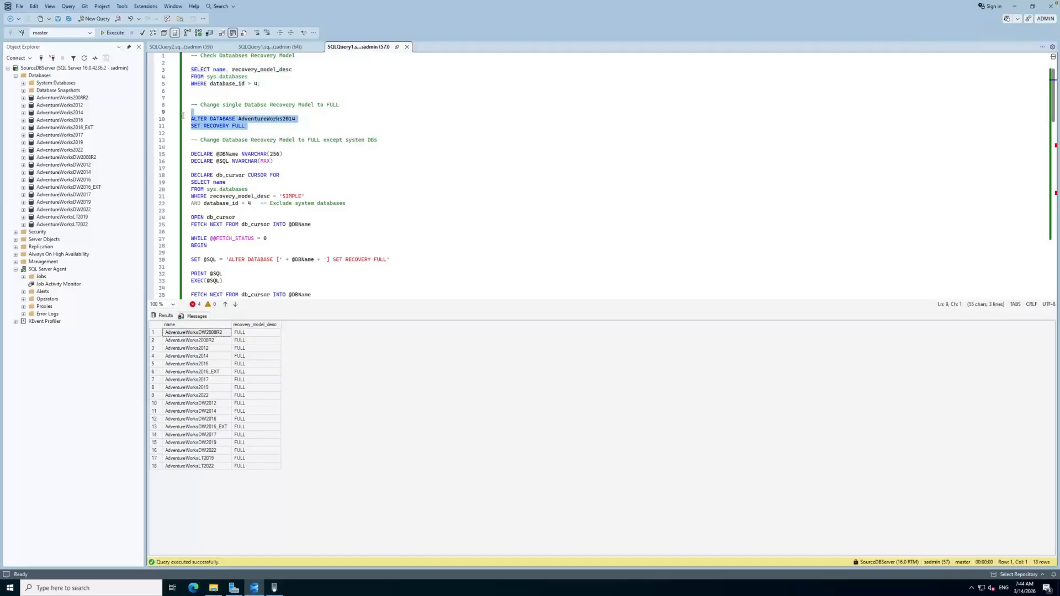
{"action": "left_click", "coordinate": [259, 126]}
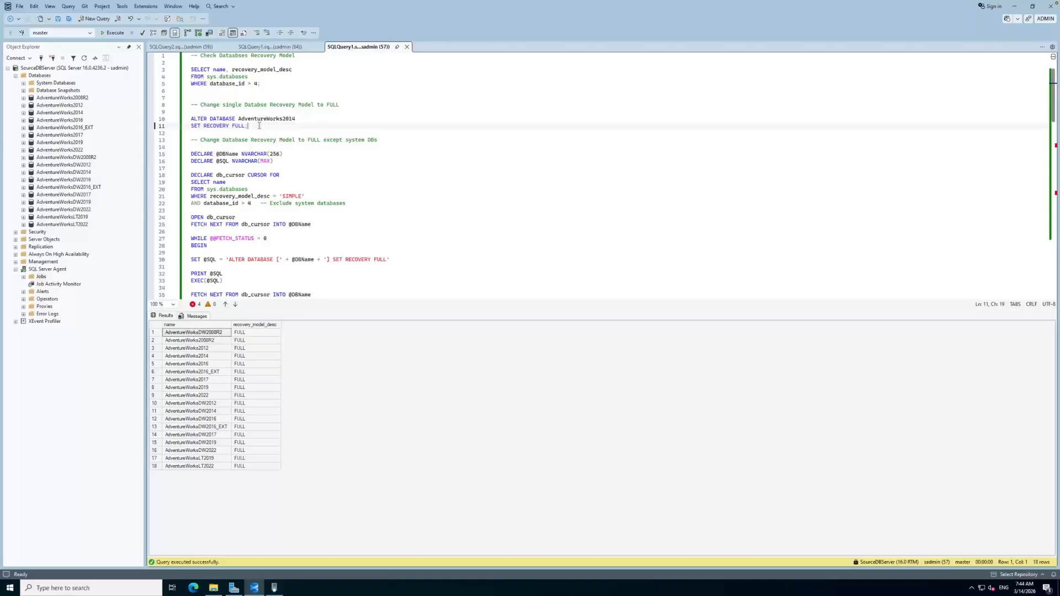
{"action": "left_click", "coordinate": [188, 118], "text": "shift"}
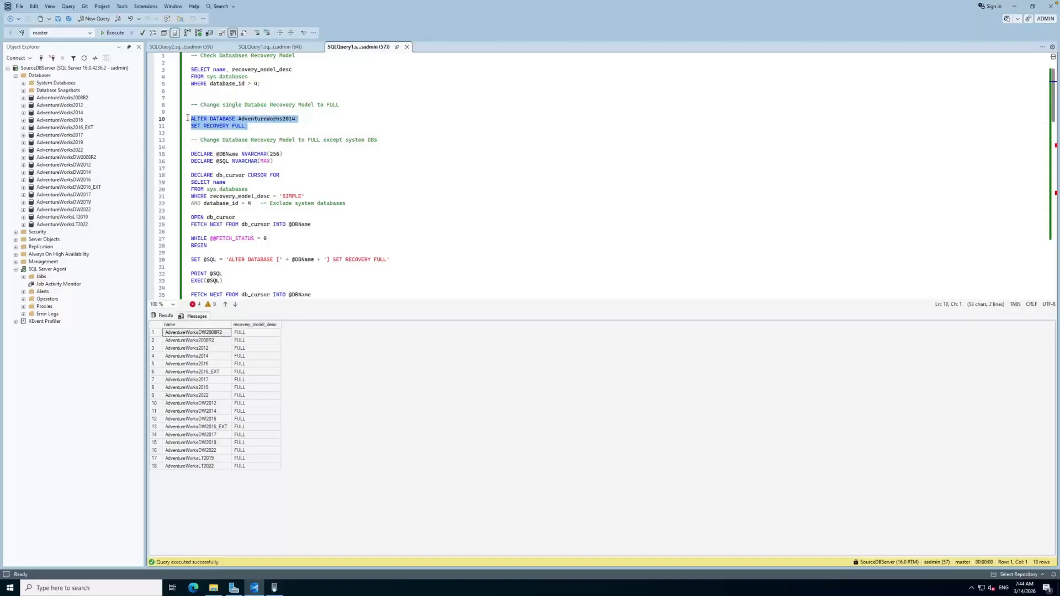
{"action": "scroll", "coordinate": [444, 158], "scroll_direction": "down", "scroll_amount": 6}
{"action": "scroll", "coordinate": [444, 159], "scroll_direction": "up", "scroll_amount": 5}
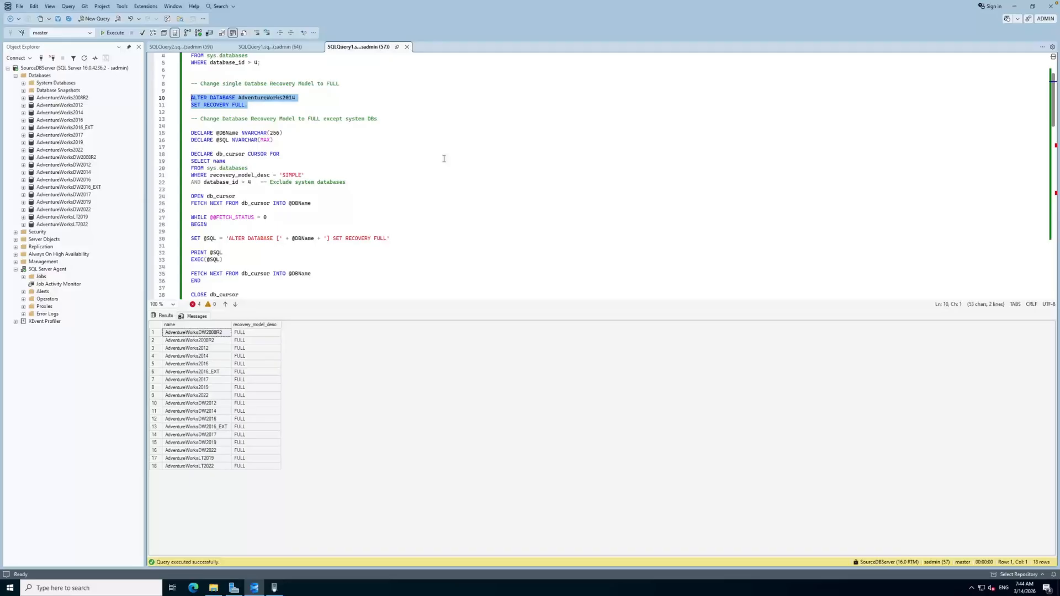
{"action": "scroll", "coordinate": [296, 139], "scroll_direction": "down", "scroll_amount": 1}
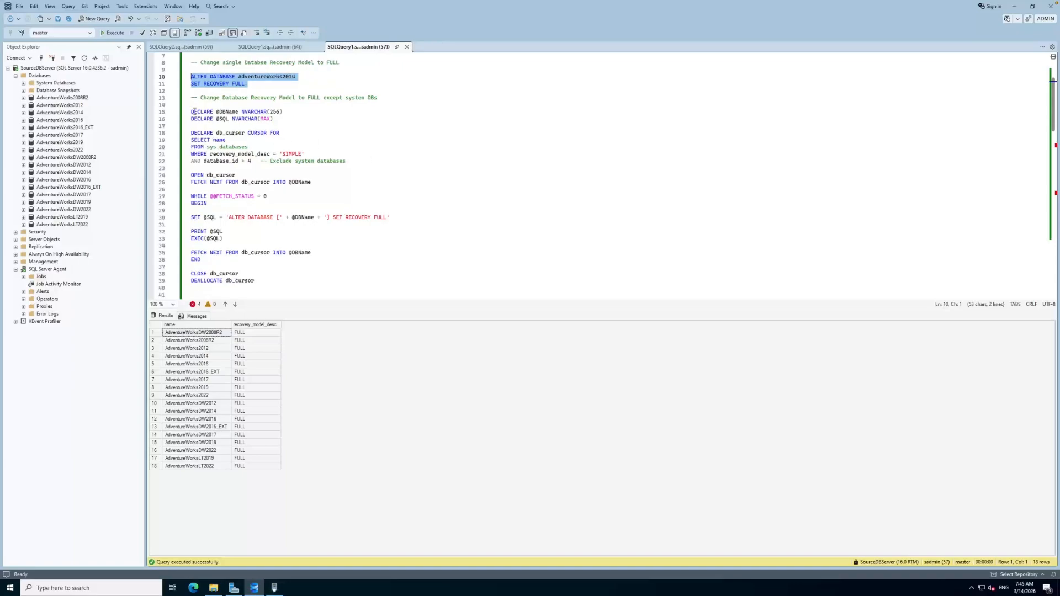
{"action": "left_click_drag", "start_coordinate": [191, 111], "coordinate": [268, 290]}
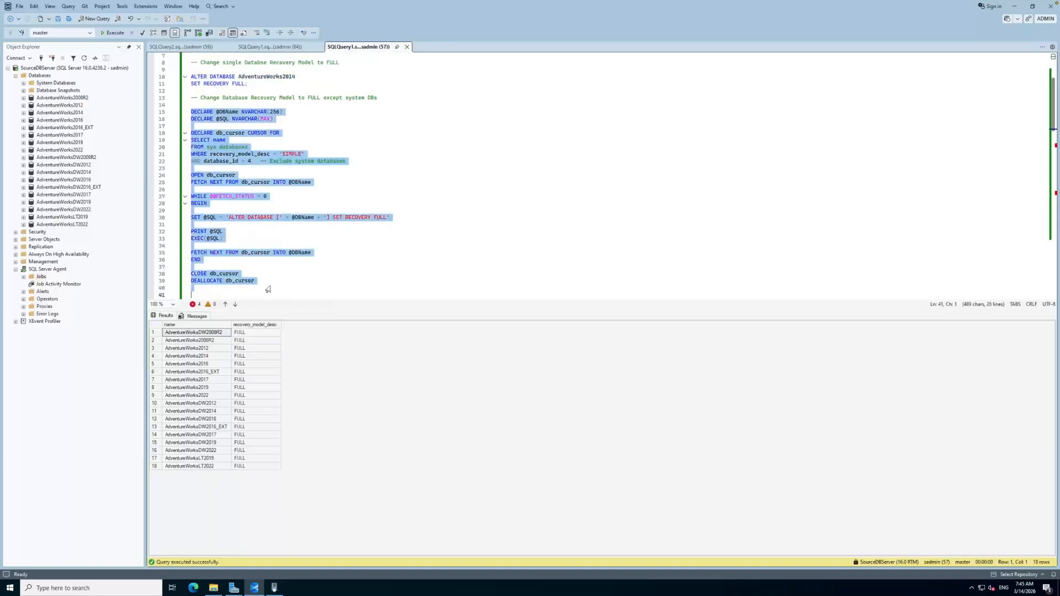
{"action": "scroll", "coordinate": [280, 276], "scroll_direction": "down", "scroll_amount": 2}
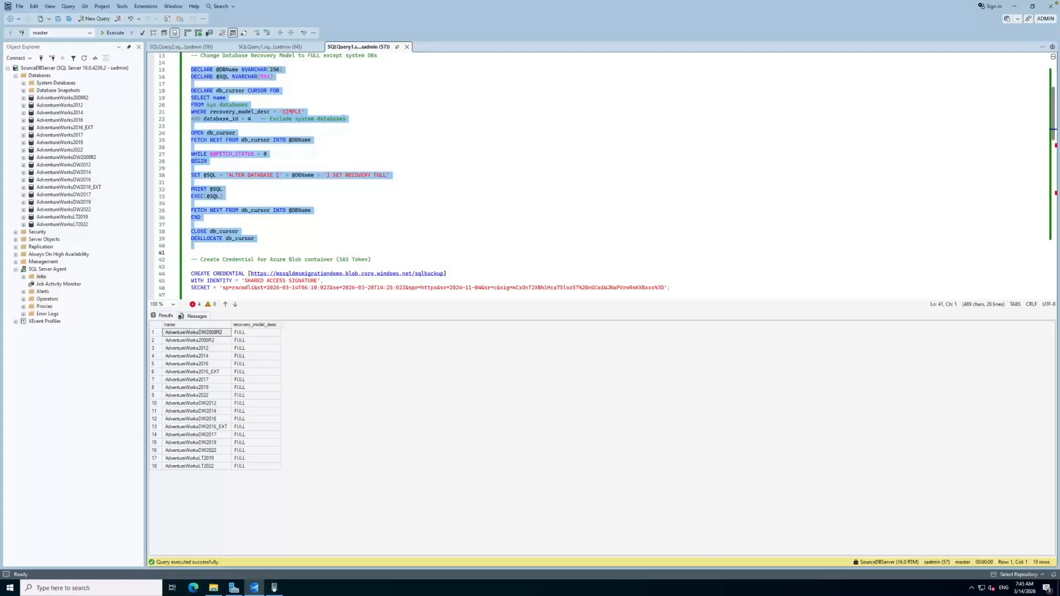
- Examine the database_id filter that excludes system databases and the rest of the recovery model script
{"action": "left_click", "coordinate": [359, 119]}
{"action": "left_click_drag", "start_coordinate": [270, 121], "coordinate": [186, 120]}
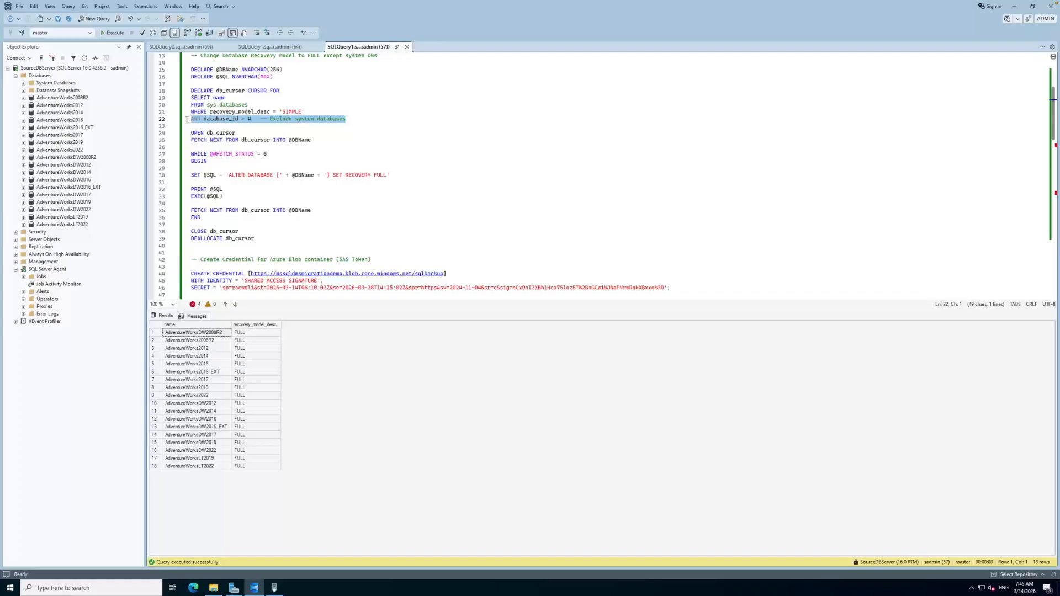
{"action": "left_click_drag", "start_coordinate": [255, 239], "coordinate": [201, 218]}
{"action": "left_click_drag", "start_coordinate": [181, 82], "coordinate": [191, 70]}
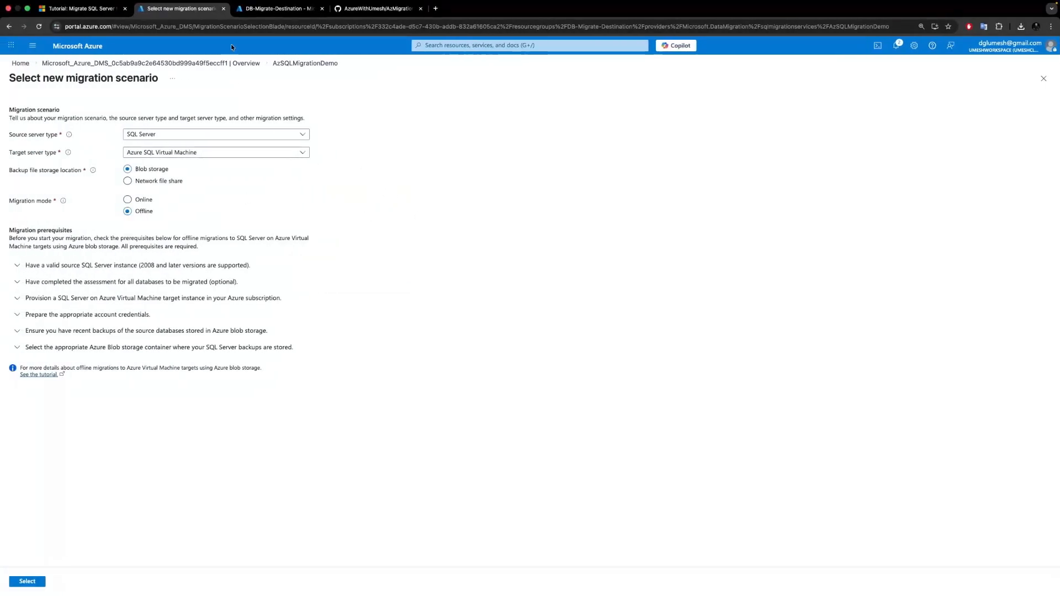
- Switch to the Azure portal, open the mssqldmsmigrationdemo storage account's containers from DB-Migrate-Destination, and inspect the actions available for sqlbackup
{"action": "left_click", "coordinate": [265, 9]}
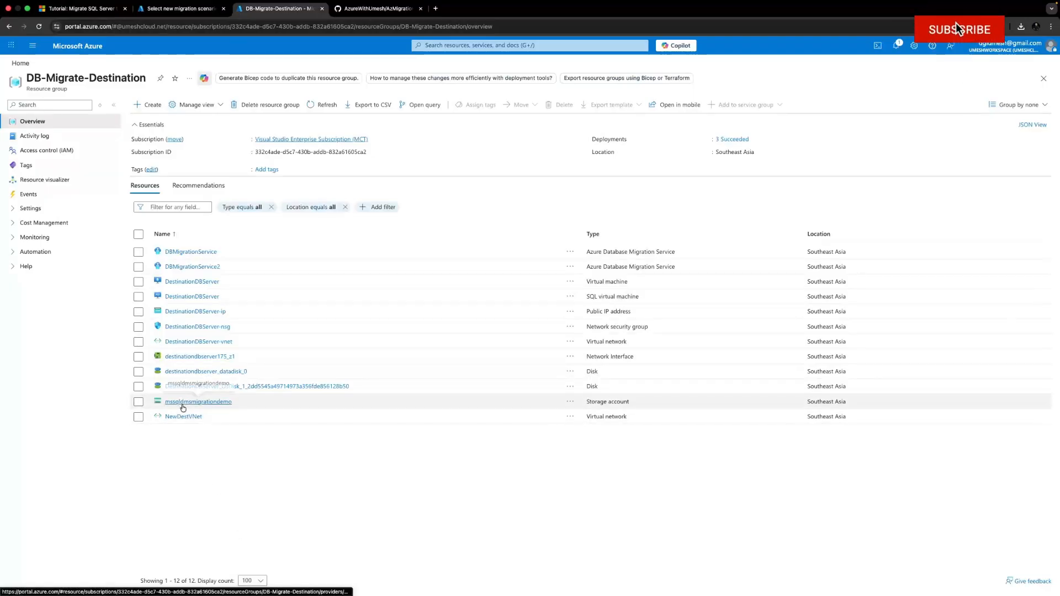
{"action": "left_click", "coordinate": [182, 405]}
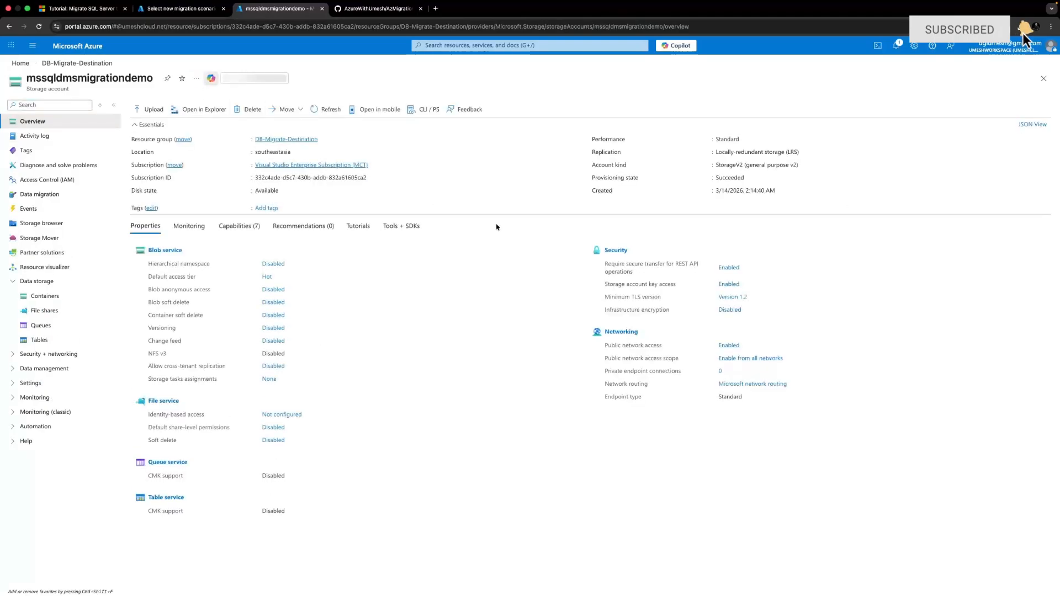
{"action": "left_click", "coordinate": [39, 296]}
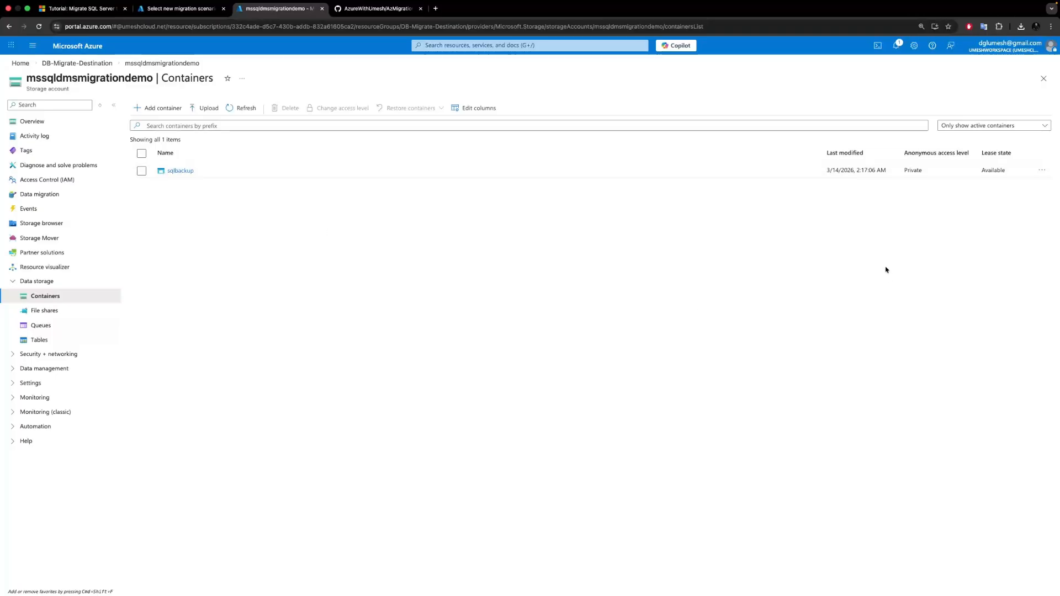
{"action": "left_click", "coordinate": [185, 172]}
{"action": "left_click", "coordinate": [1042, 171]}
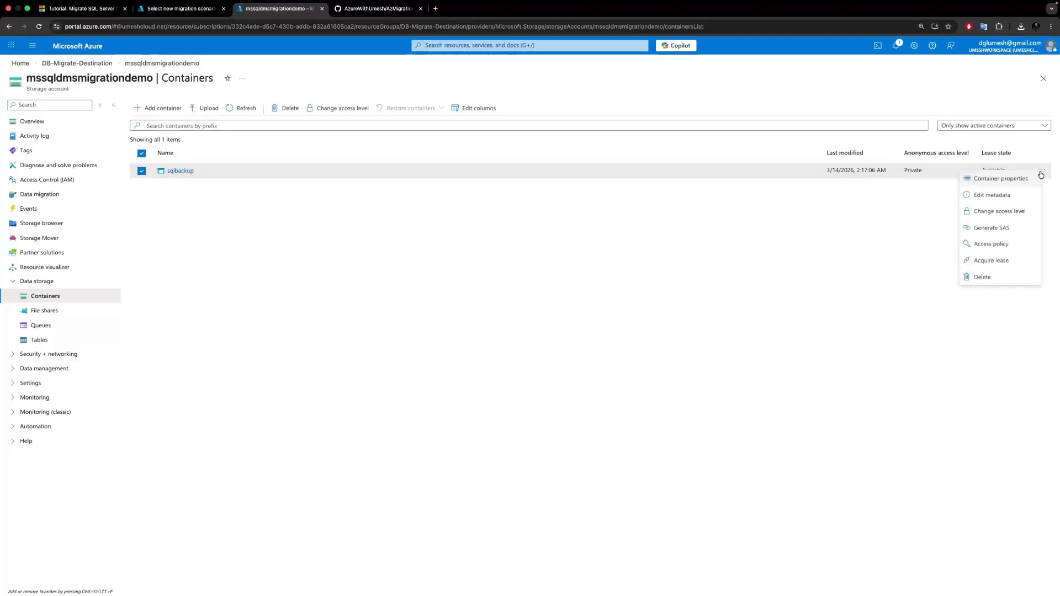
{"action": "left_click", "coordinate": [249, 256]}
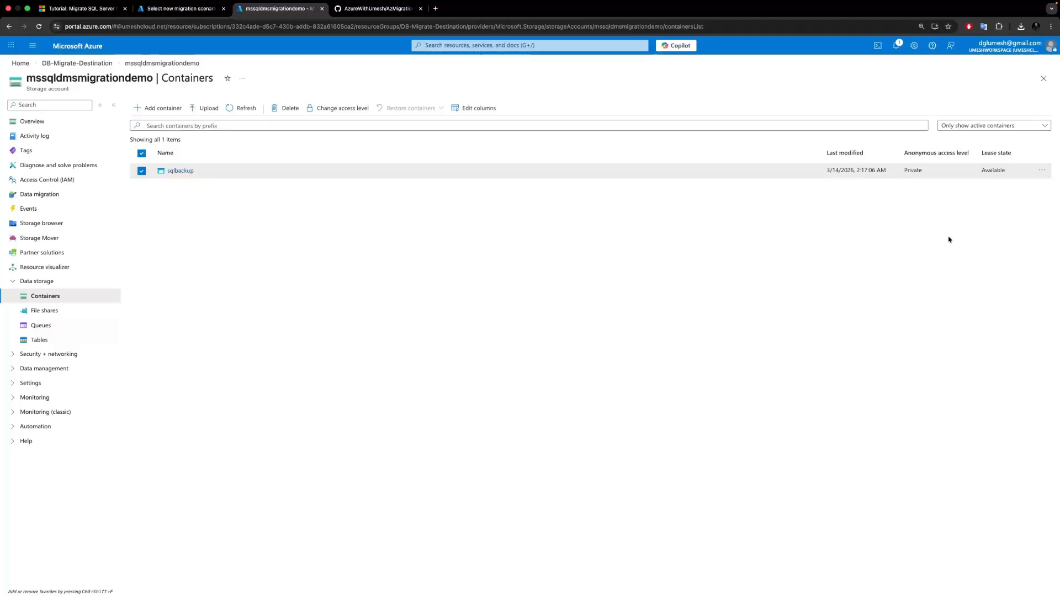
- Start generating a SAS for the sqlbackup container with Read, Add, Create and Write permissions
{"action": "left_click", "coordinate": [1043, 171]}
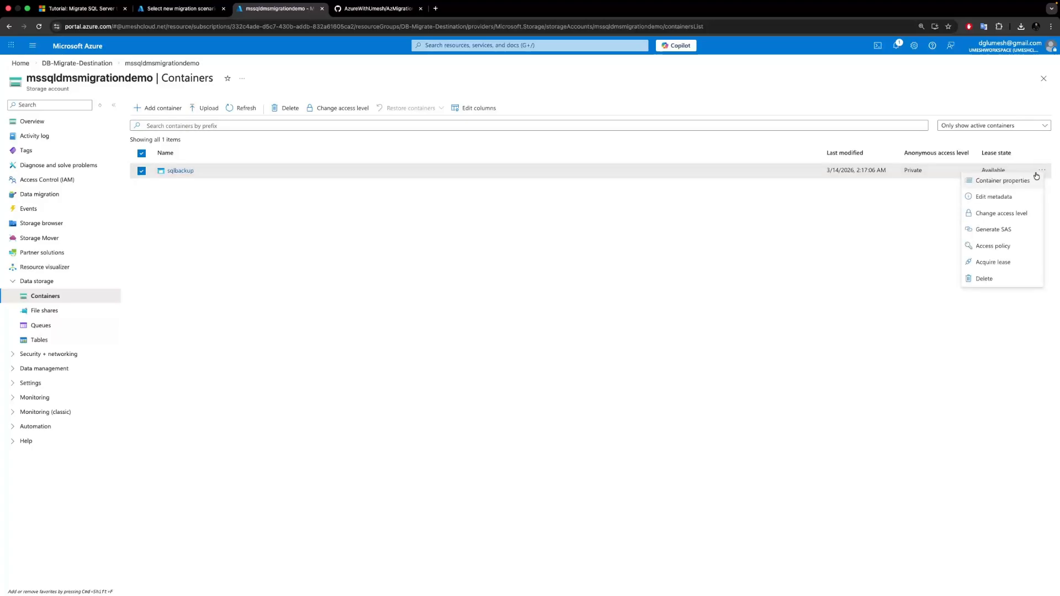
{"action": "left_click", "coordinate": [984, 234]}
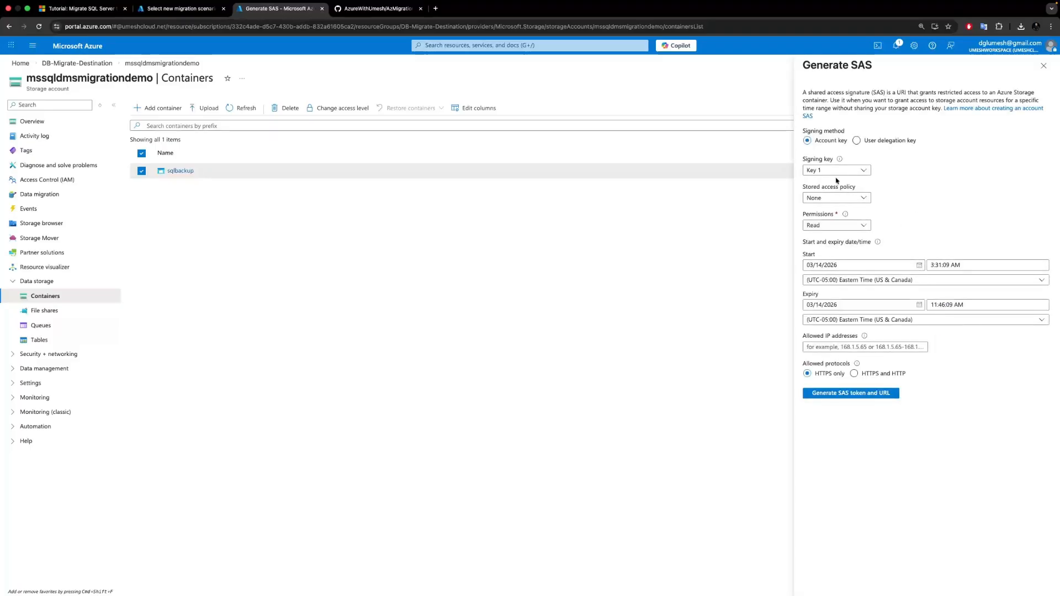
{"action": "left_click", "coordinate": [865, 226]}
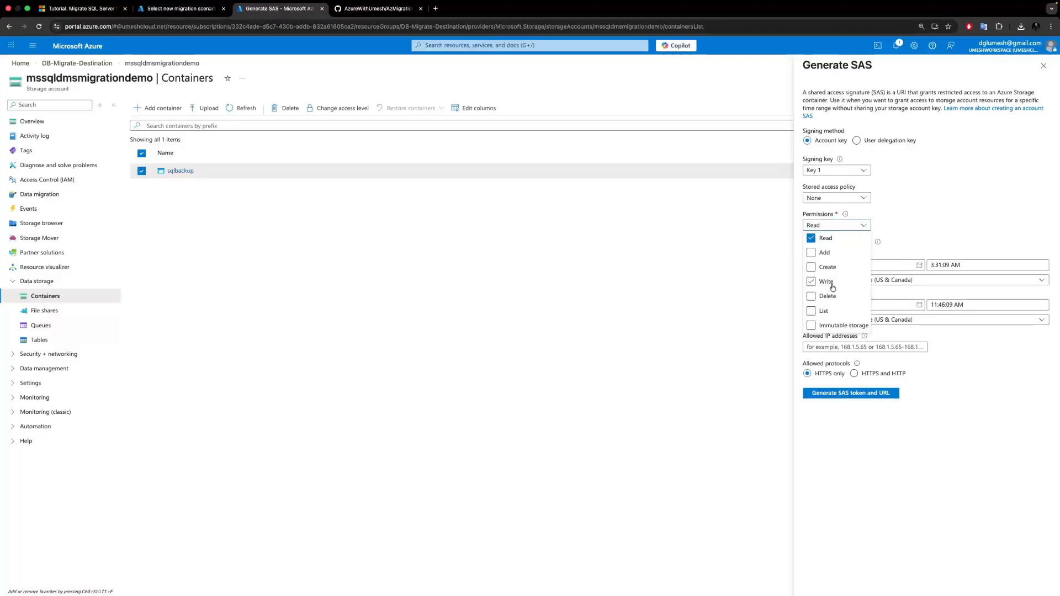
{"action": "left_click", "coordinate": [939, 214]}
{"action": "left_click", "coordinate": [865, 226]}
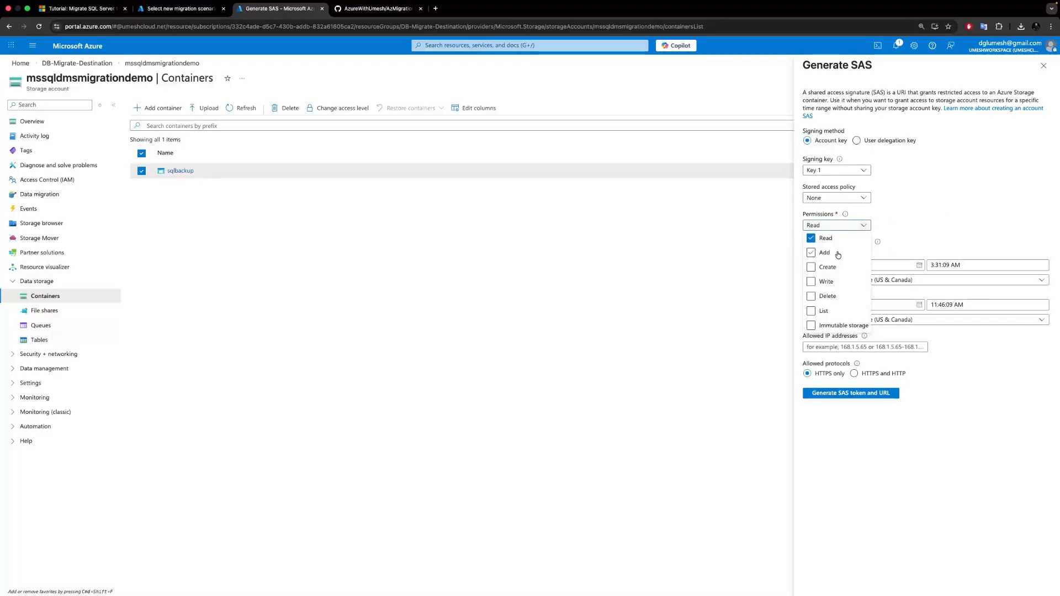
{"action": "left_click", "coordinate": [811, 252]}
{"action": "left_click", "coordinate": [811, 267]}
{"action": "left_click", "coordinate": [810, 281]}
{"action": "left_click", "coordinate": [967, 194]}
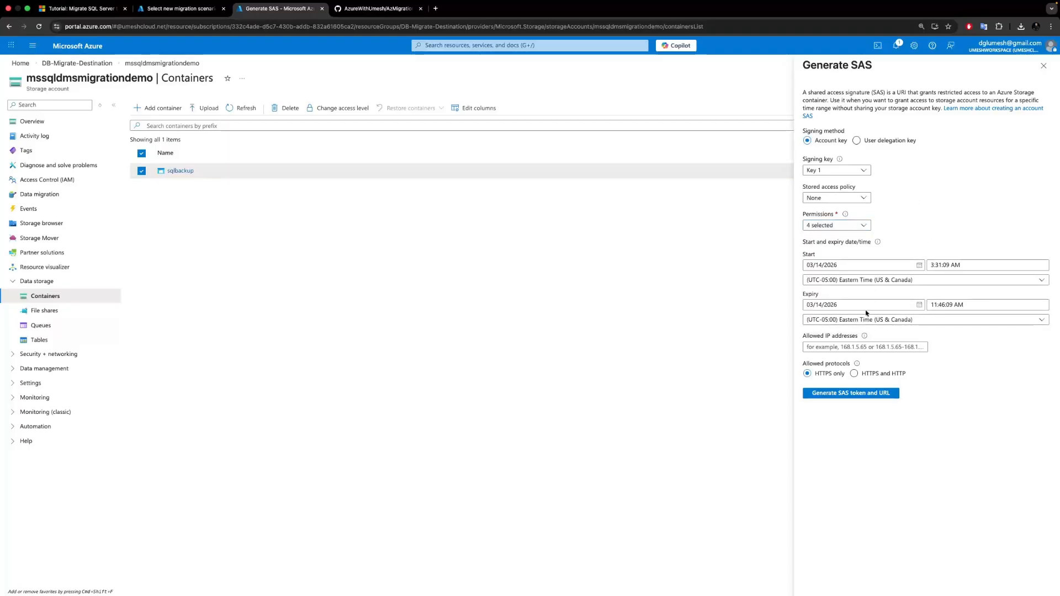
- Check the SAS expiry date choices and close the SAS form without generating a token
{"action": "left_click", "coordinate": [920, 306]}
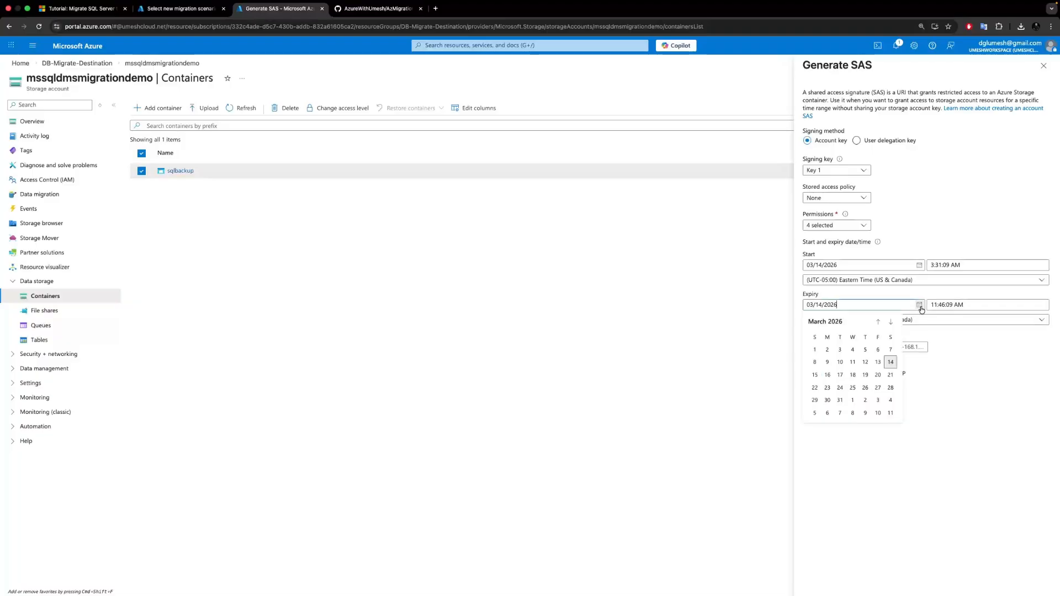
{"action": "left_click", "coordinate": [885, 239]}
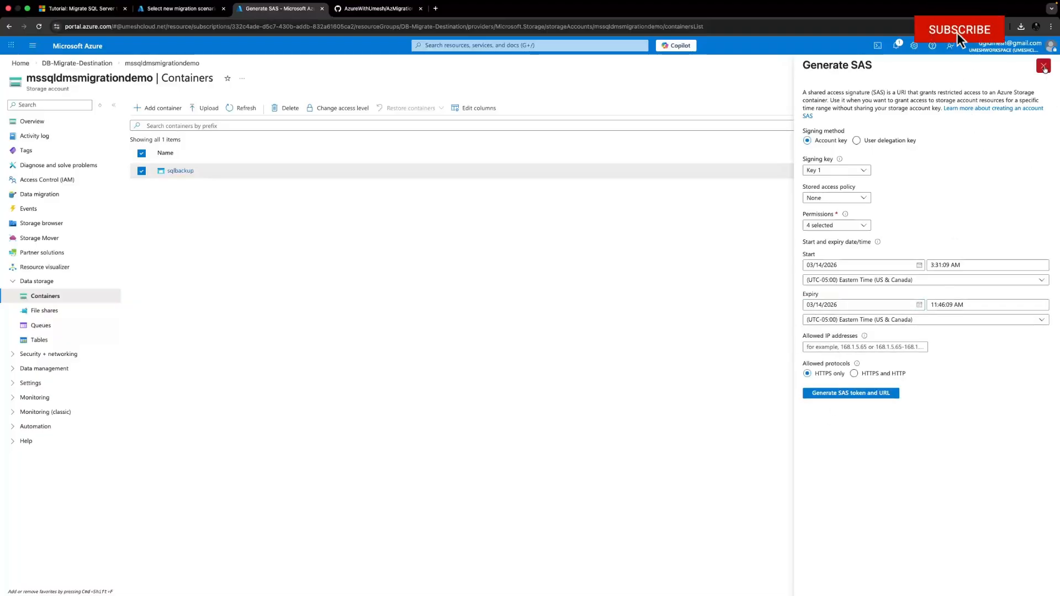
{"action": "left_click", "coordinate": [1044, 66]}
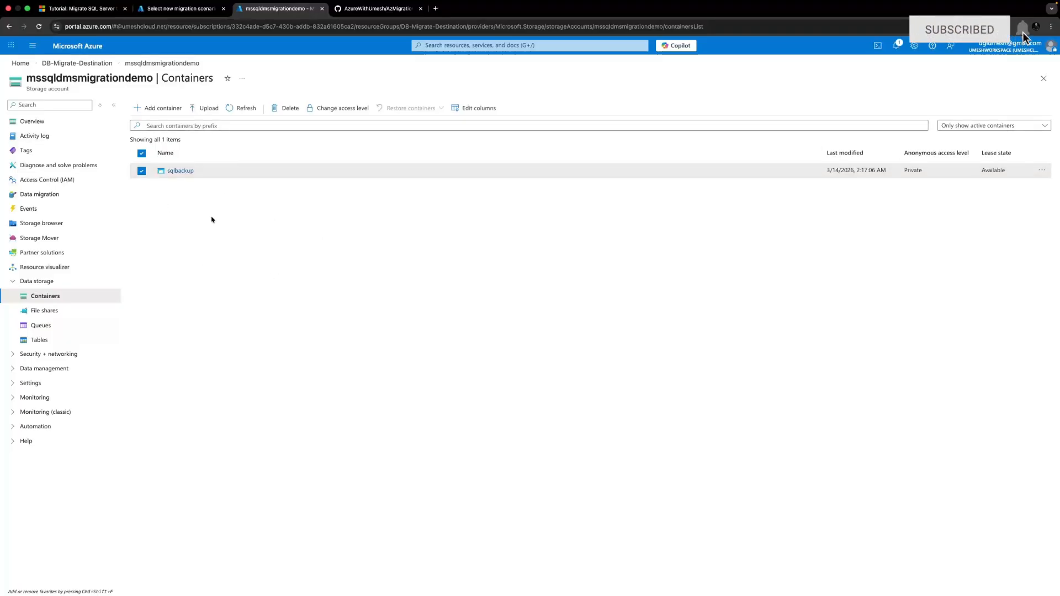
- Switch to SQL Server Management Studio and examine the blob container credential script, including its container URL
{"action": "key", "text": "ctrl+Right"}
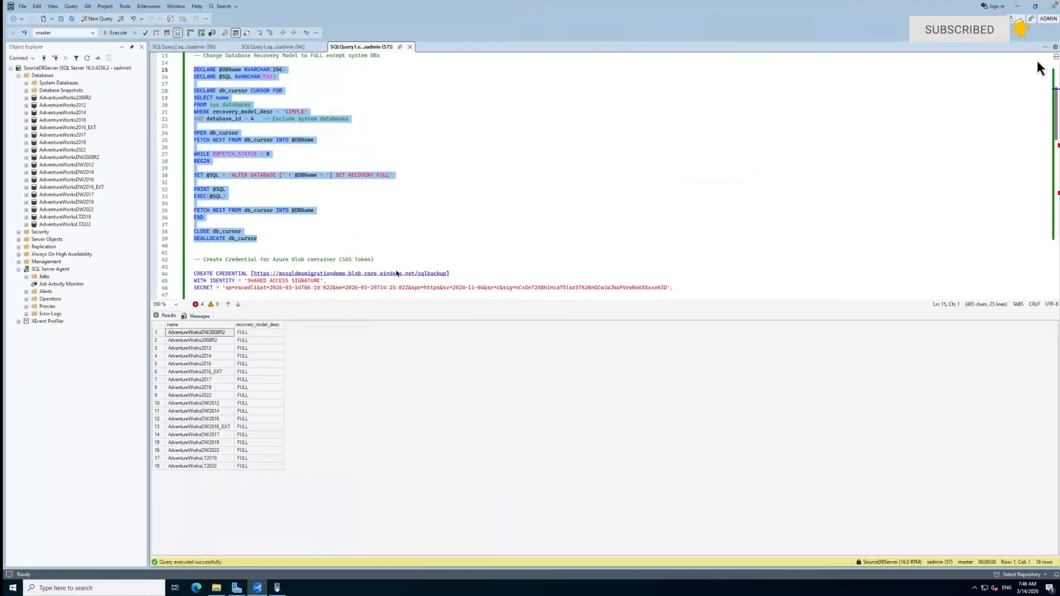
{"action": "left_click", "coordinate": [407, 226]}
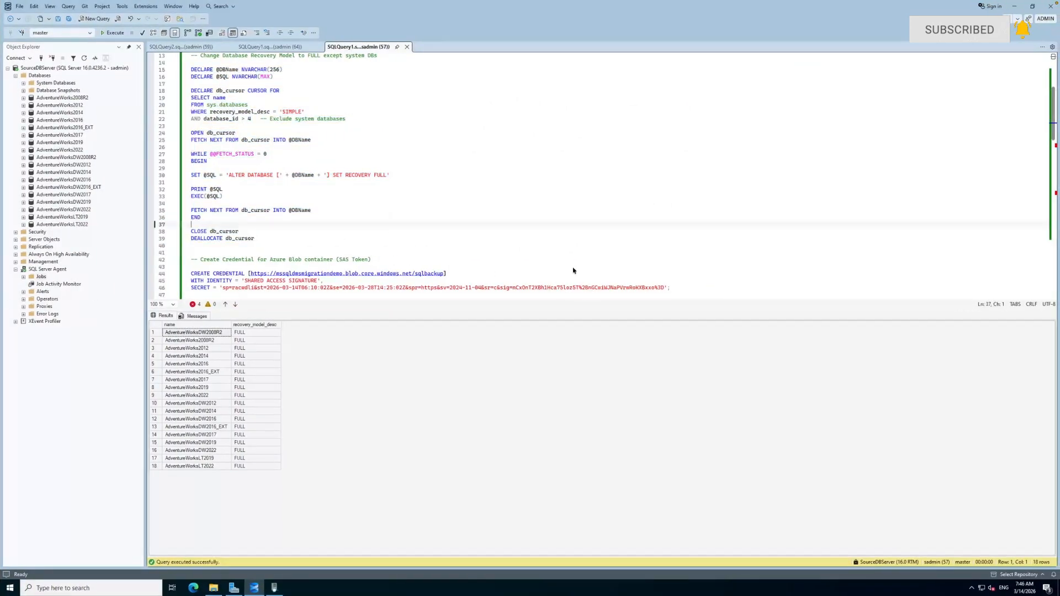
{"action": "left_click_drag", "start_coordinate": [668, 288], "coordinate": [171, 271]}
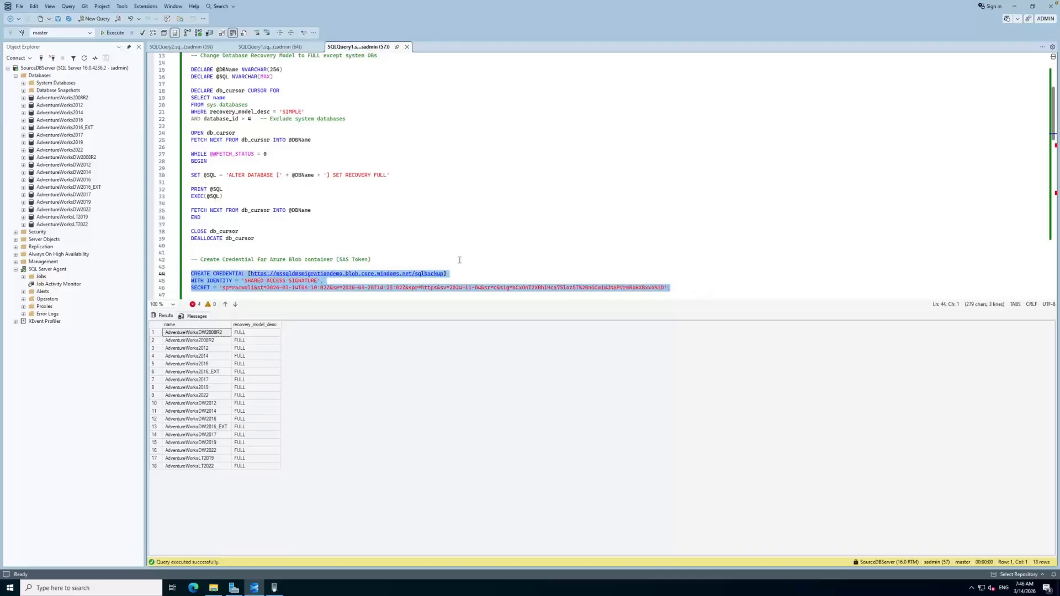
{"action": "left_click", "coordinate": [390, 260]}
{"action": "left_click_drag", "start_coordinate": [250, 275], "coordinate": [444, 275]}
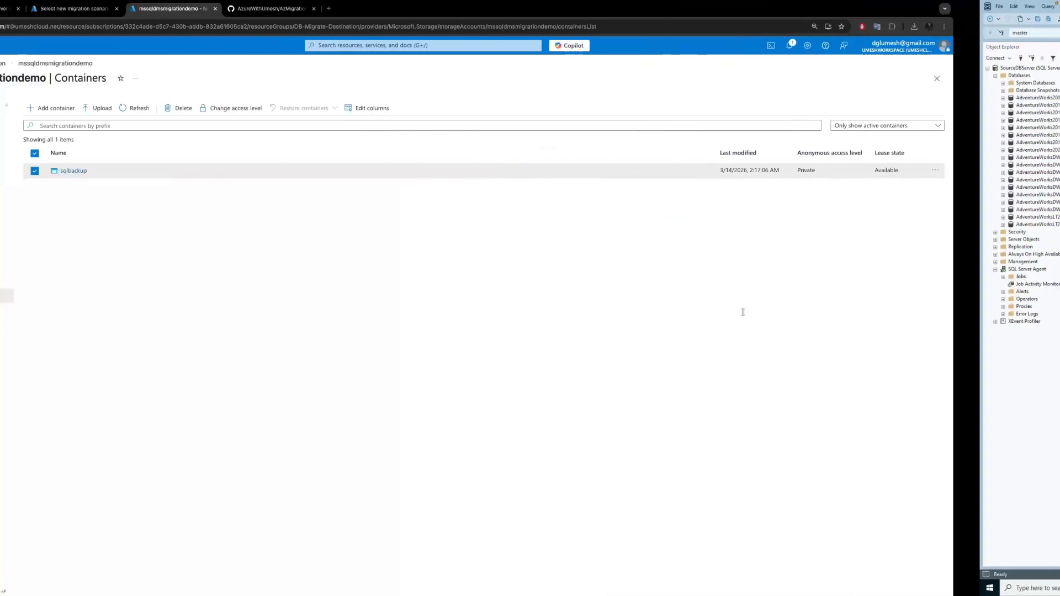
- Switch to the Azure portal and check the sqlbackup container's properties
{"action": "left_click", "coordinate": [1042, 170]}
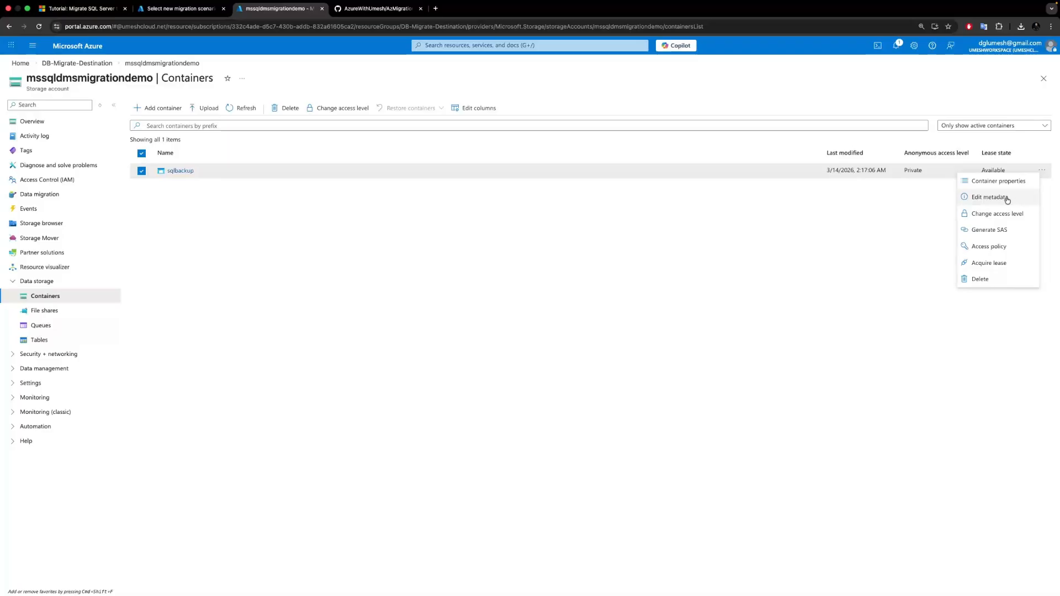
{"action": "left_click", "coordinate": [997, 182]}
{"action": "left_click", "coordinate": [1045, 162]}
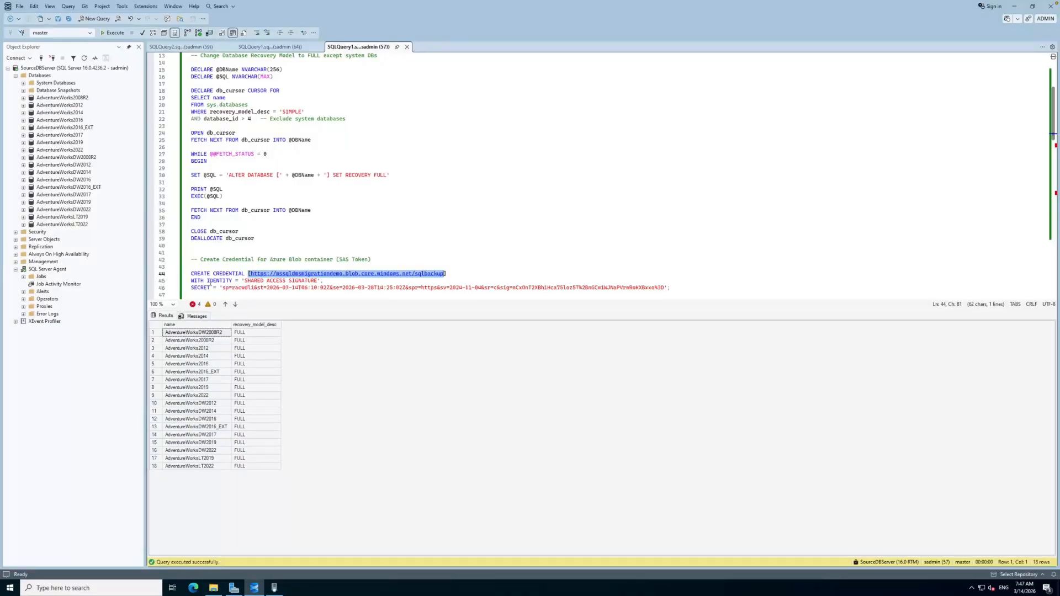
- Switch to SQL Server Management Studio and run only the CREATE CREDENTIAL statement for the sqlbackup container with the SHARED ACCESS SIGNATURE identity
{"action": "left_click_drag", "start_coordinate": [194, 281], "coordinate": [326, 281]}
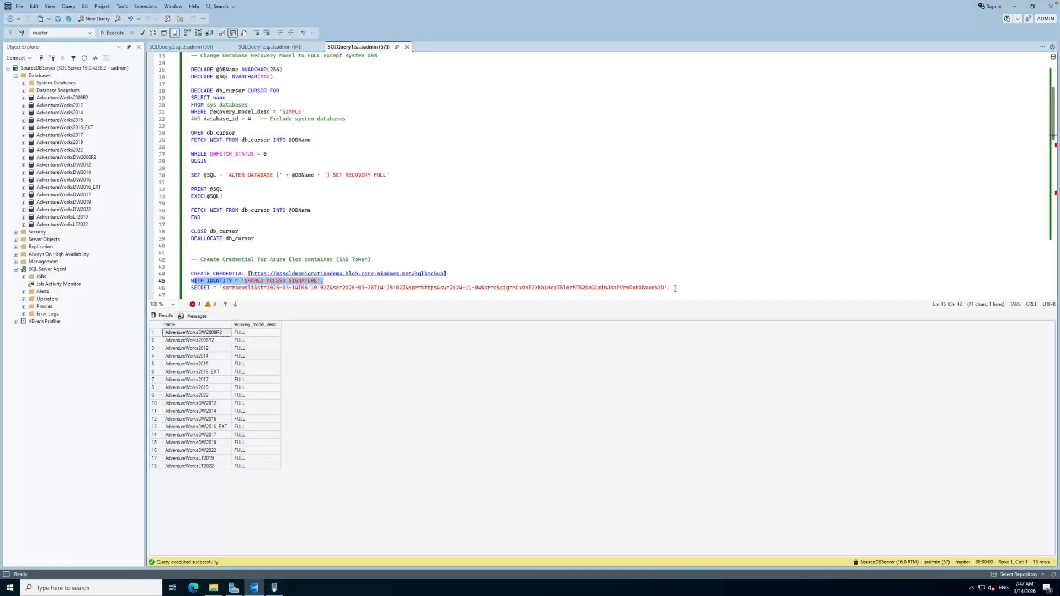
{"action": "left_click_drag", "start_coordinate": [669, 287], "coordinate": [182, 272]}
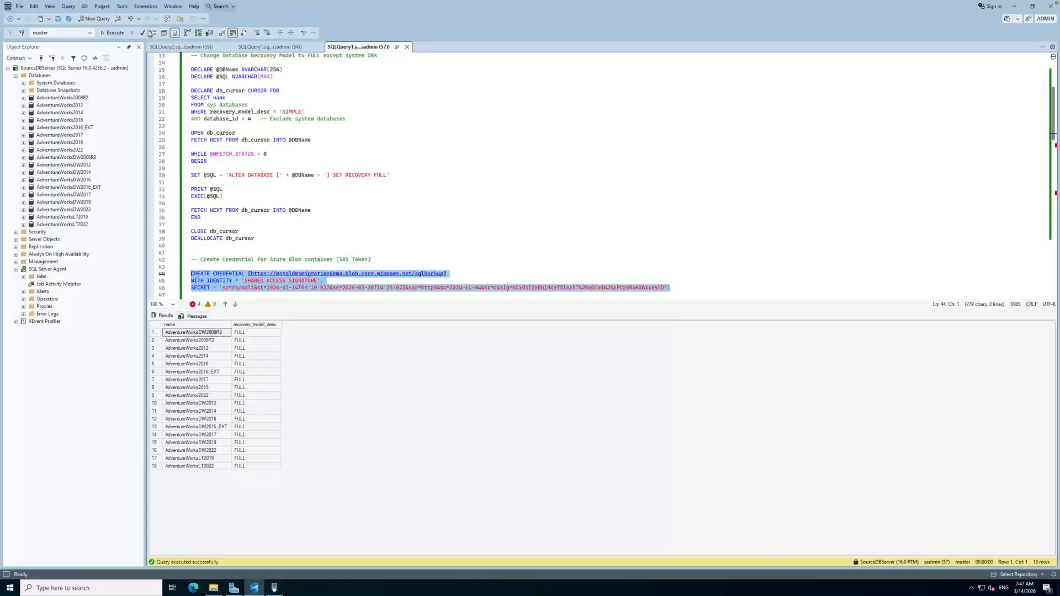
{"action": "left_click", "coordinate": [108, 33]}
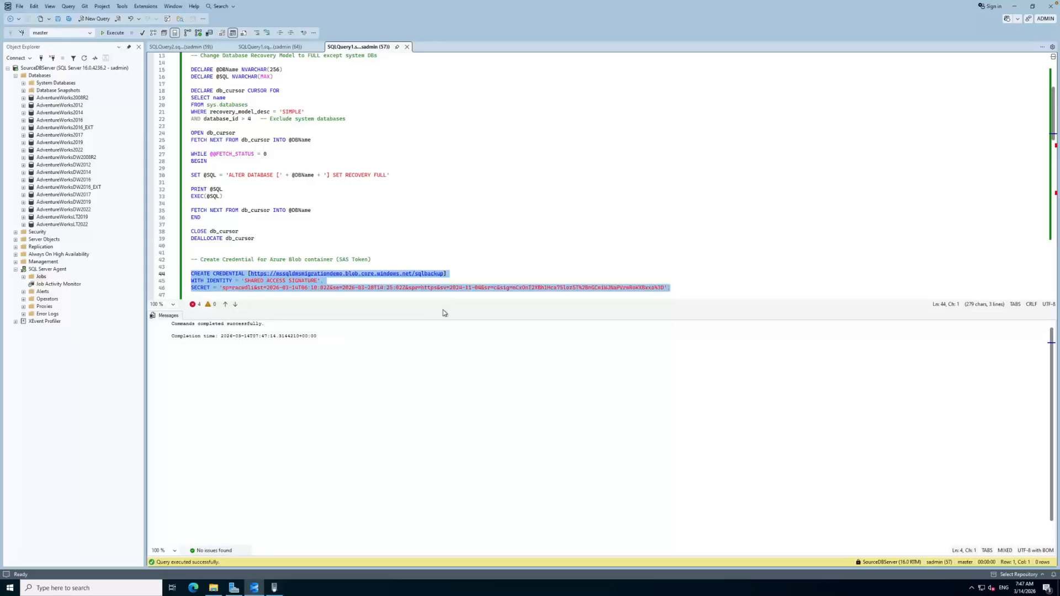
- Enlarge the query editor area and examine the one-time full backup script for all databases except system ones
{"action": "mouse_move", "coordinate": [444, 311]}
{"action": "left_mouse_down"}
{"action": "mouse_move", "coordinate": [442, 358]}
{"action": "mouse_move", "coordinate": [381, 393]}
{"action": "left_mouse_up"}
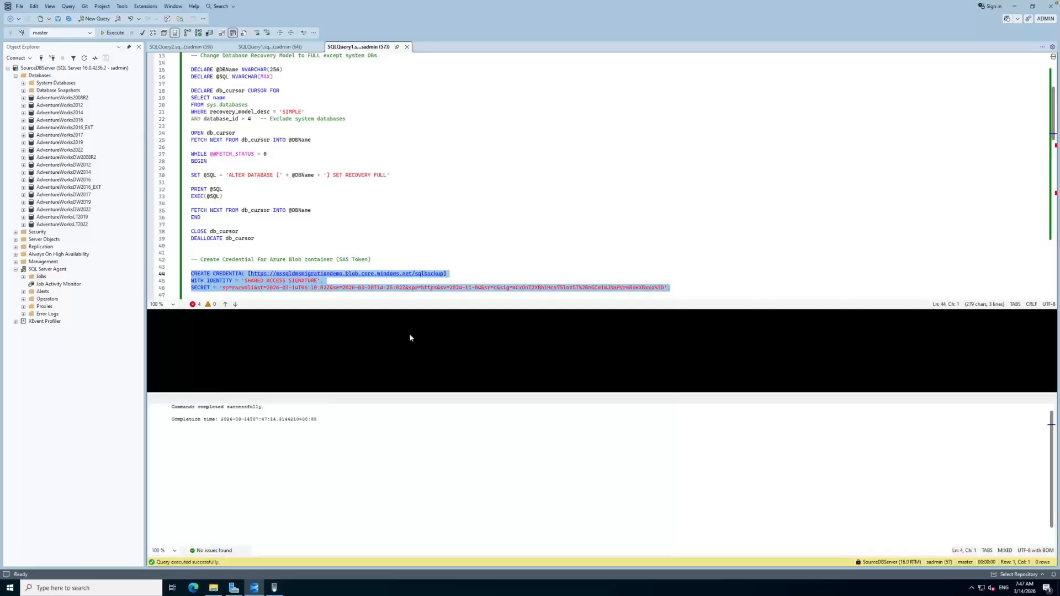
{"action": "scroll", "coordinate": [373, 311], "scroll_direction": "down", "scroll_amount": 3}
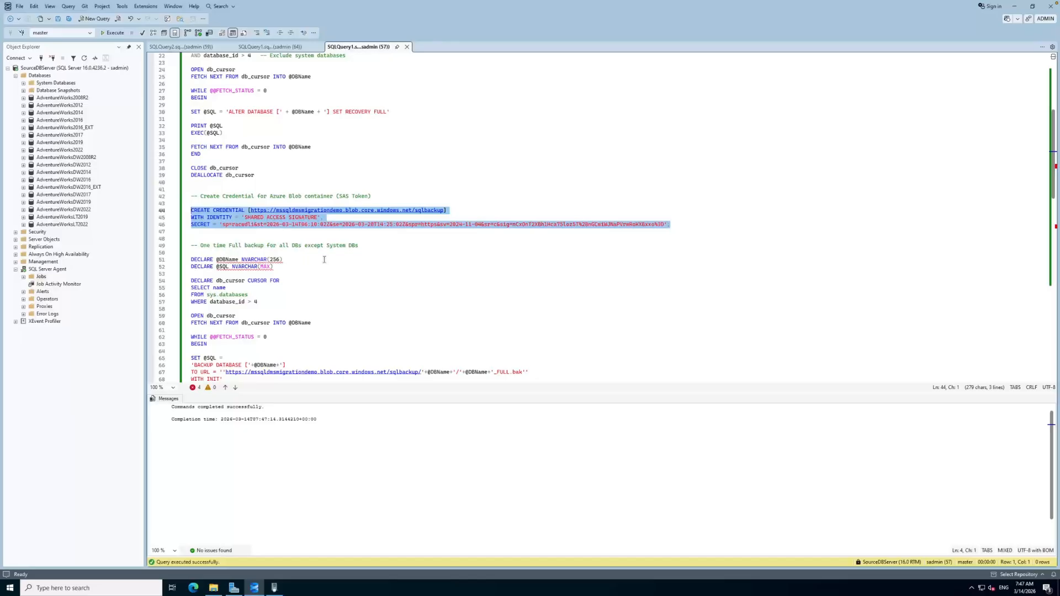
{"action": "scroll", "coordinate": [324, 262], "scroll_direction": "down", "scroll_amount": 2}
{"action": "scroll", "coordinate": [327, 276], "scroll_direction": "down", "scroll_amount": 3}
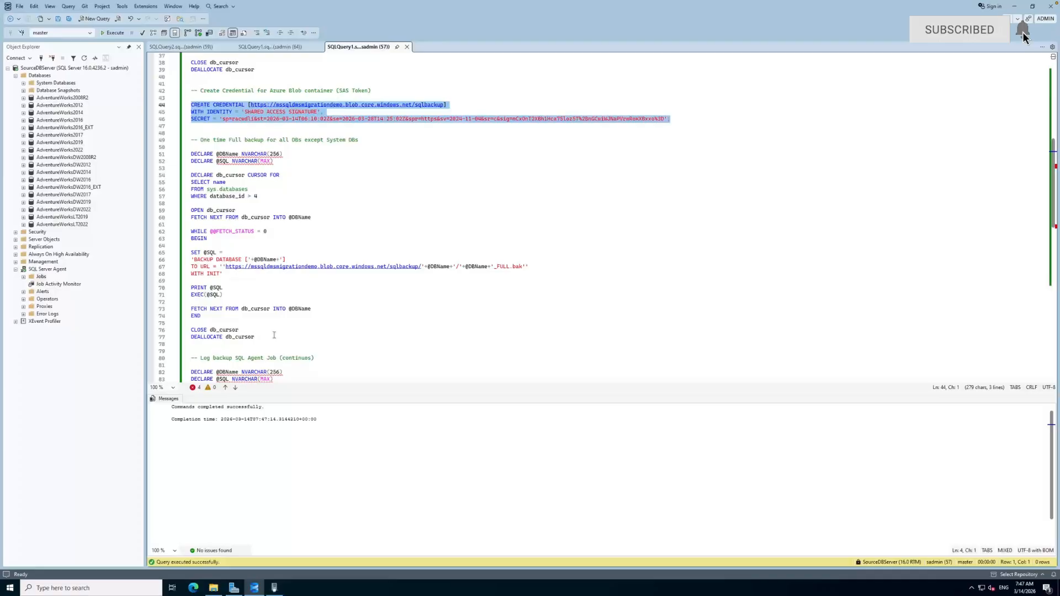
{"action": "left_click_drag", "start_coordinate": [255, 338], "coordinate": [181, 154]}
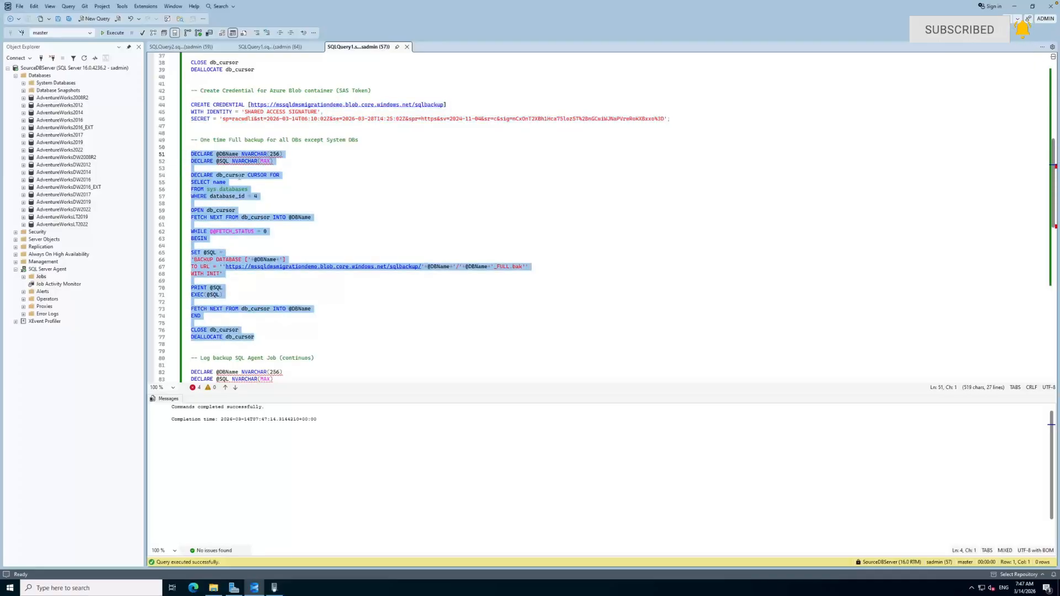
{"action": "left_click", "coordinate": [342, 323]}
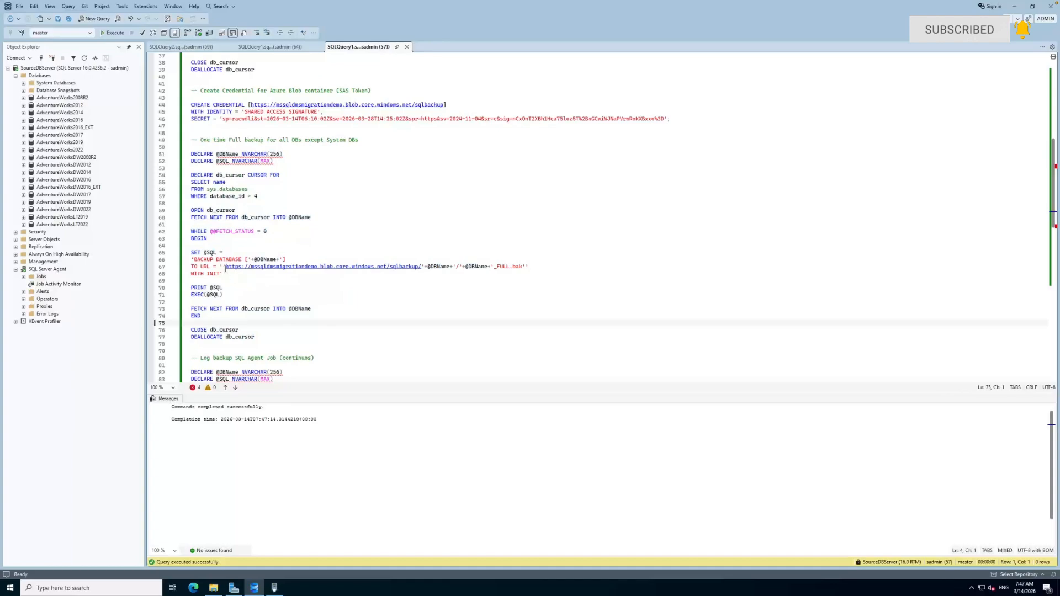
- Examine the backup script's target URL, including the sqlbackup container, the database name folder and the _FULL.bak file name
{"action": "left_click_drag", "start_coordinate": [225, 268], "coordinate": [421, 267]}
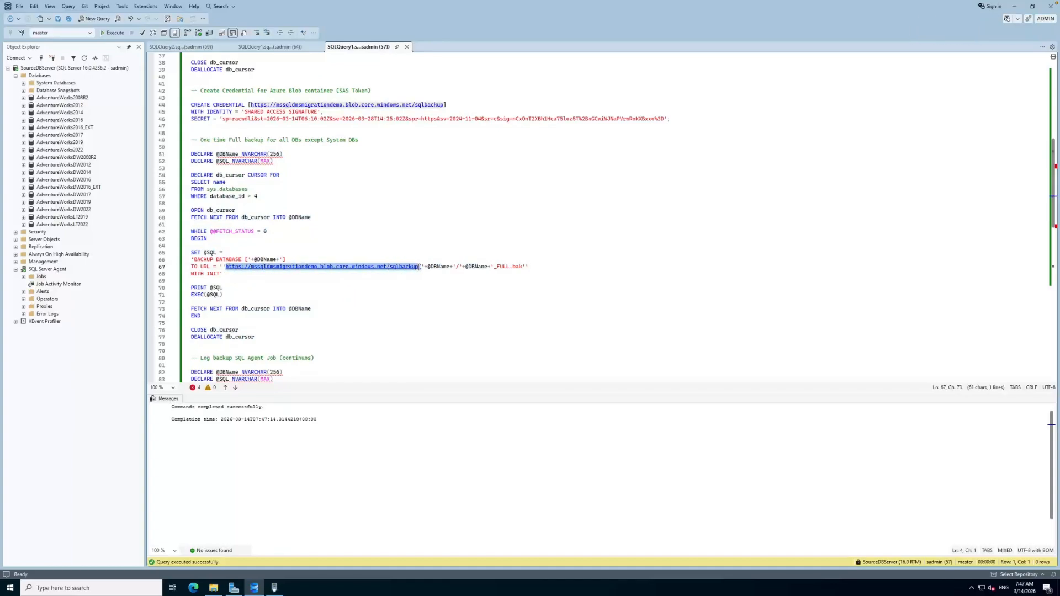
{"action": "key", "text": "Down"}
{"action": "key", "text": "Down"}
{"action": "key", "text": "Down"}
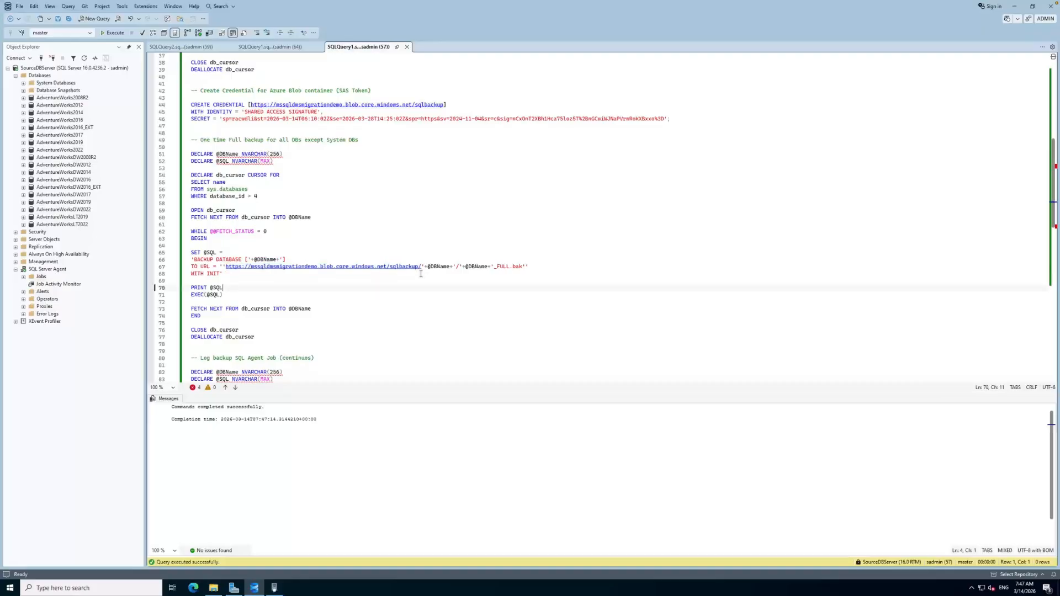
{"action": "left_click_drag", "start_coordinate": [248, 267], "coordinate": [419, 267]}
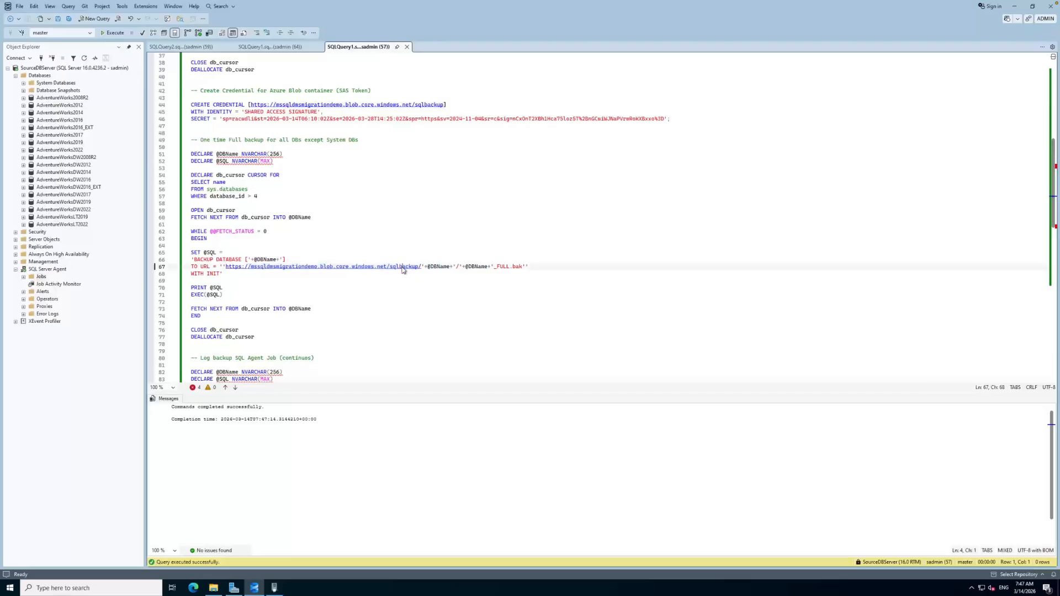
{"action": "double_click", "coordinate": [403, 267]}
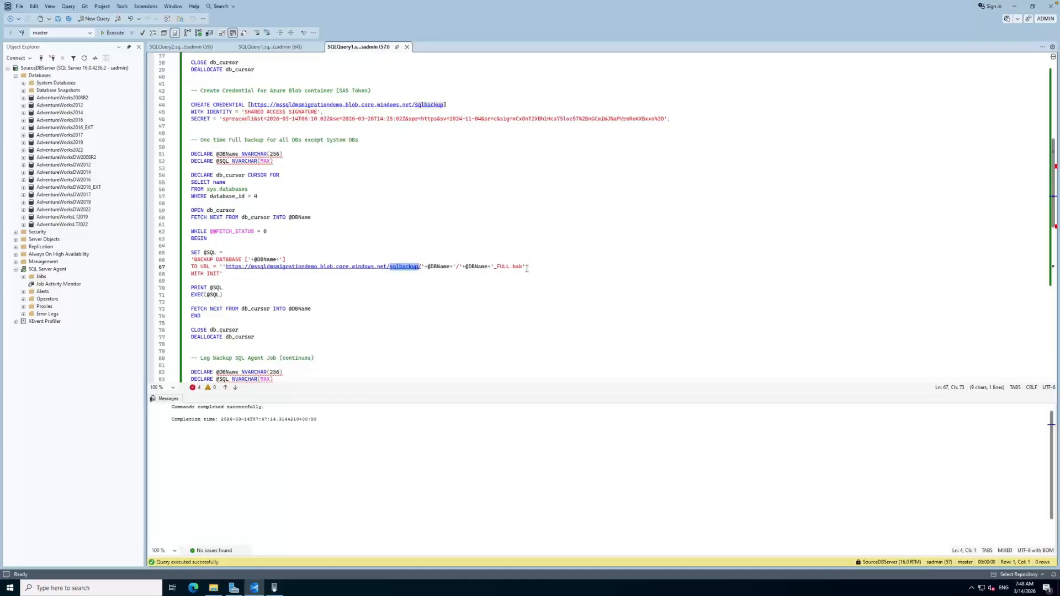
{"action": "left_click", "coordinate": [562, 266]}
{"action": "left_click_drag", "start_coordinate": [552, 266], "coordinate": [220, 271]}
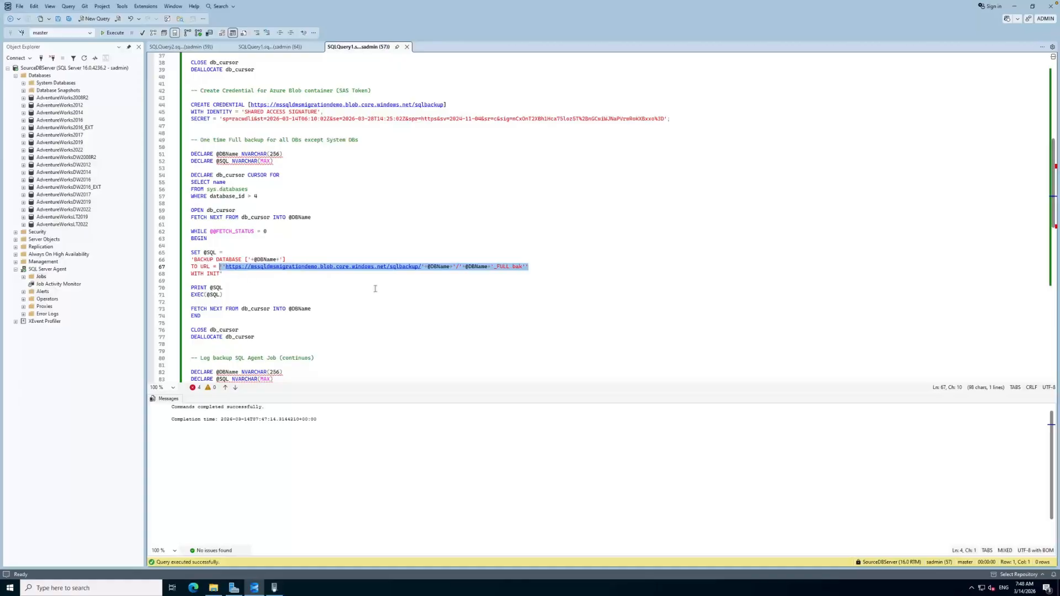
- Run only the one-time full backup script for all non-system databases and enlarge the query messages area
{"action": "left_click", "coordinate": [275, 331]}
{"action": "left_click_drag", "start_coordinate": [261, 337], "coordinate": [191, 156]}
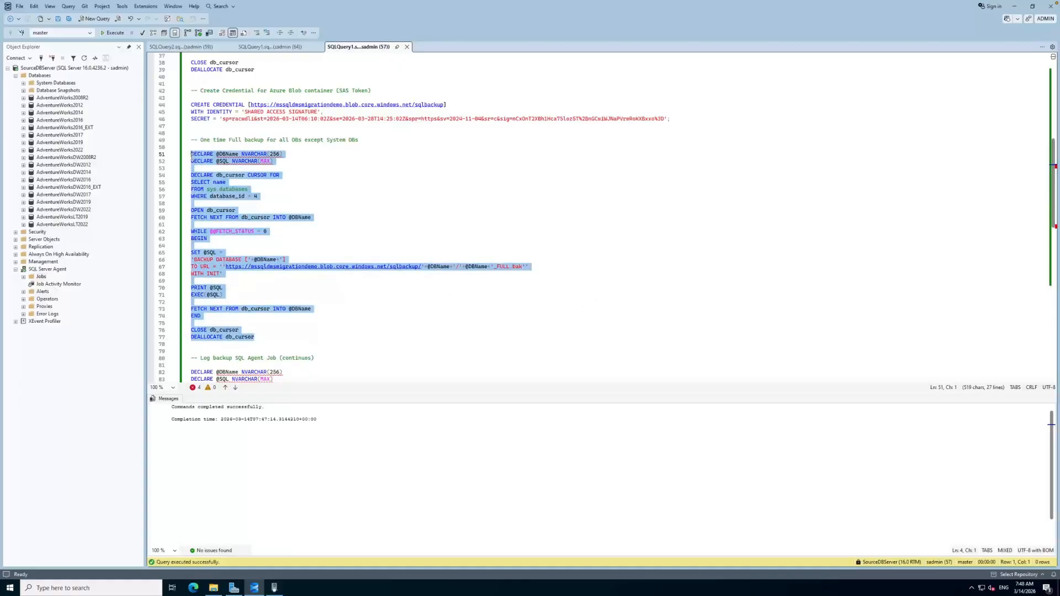
{"action": "left_click", "coordinate": [107, 33]}
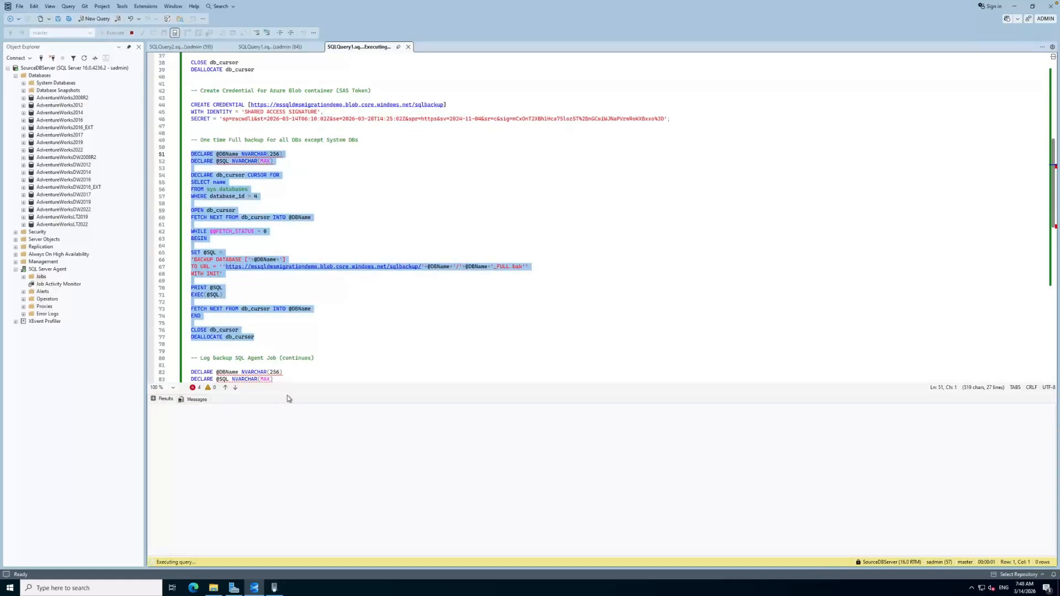
{"action": "left_click_drag", "start_coordinate": [290, 393], "coordinate": [290, 344]}
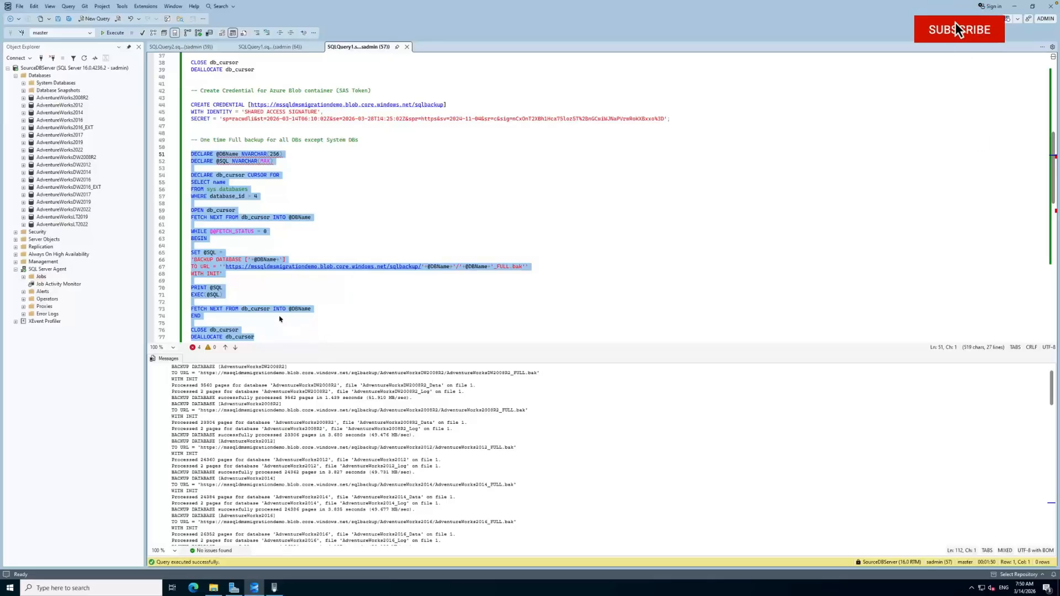
- Review the one-time full backup script block from its DECLARE statements through DEALLOCATE db_cursor
{"action": "scroll", "coordinate": [280, 320], "scroll_direction": "down", "scroll_amount": 3}
{"action": "left_click", "coordinate": [298, 268]}
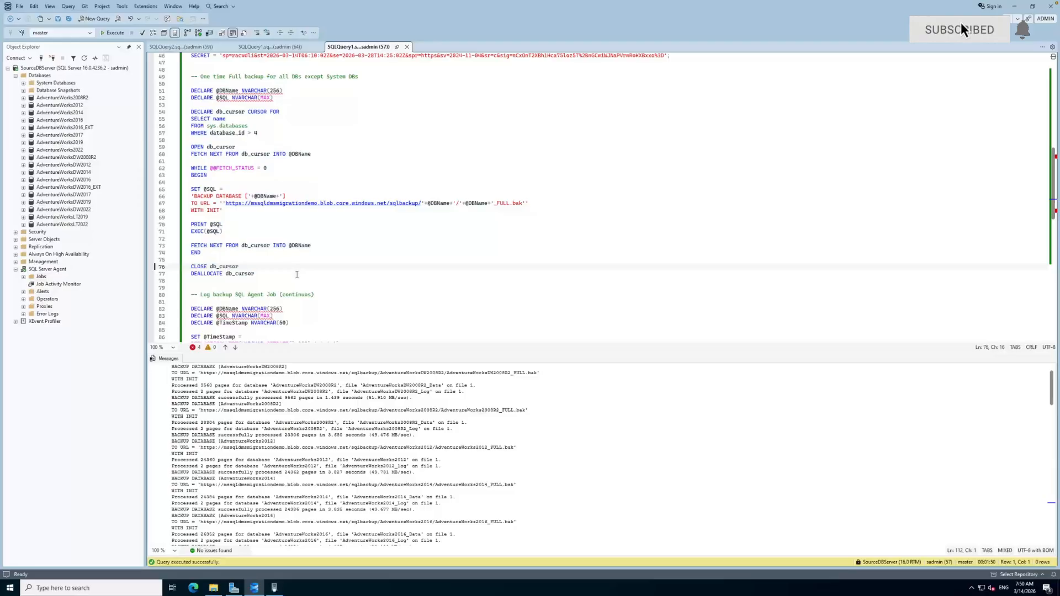
{"action": "scroll", "coordinate": [297, 273], "scroll_direction": "up", "scroll_amount": 3}
{"action": "scroll", "coordinate": [272, 302], "scroll_direction": "down", "scroll_amount": 1}
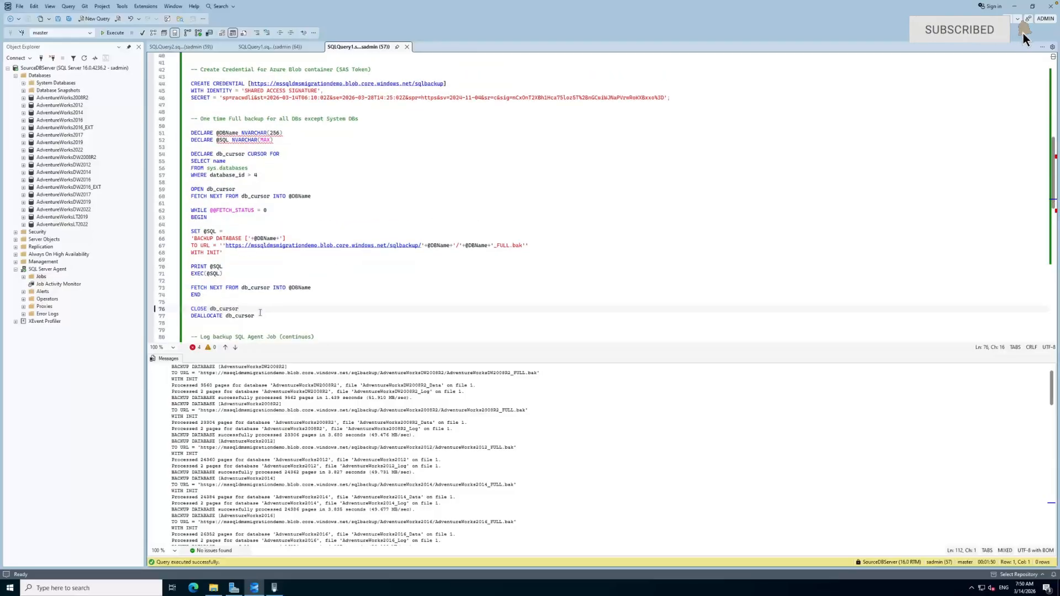
{"action": "left_click_drag", "start_coordinate": [260, 316], "coordinate": [180, 126]}
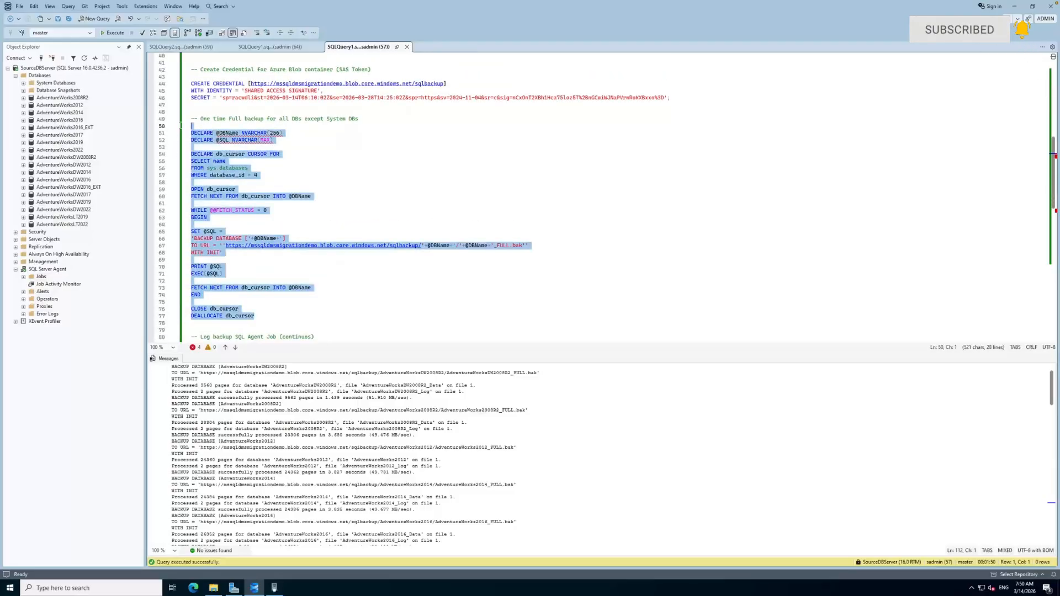
{"action": "left_click", "coordinate": [272, 315]}
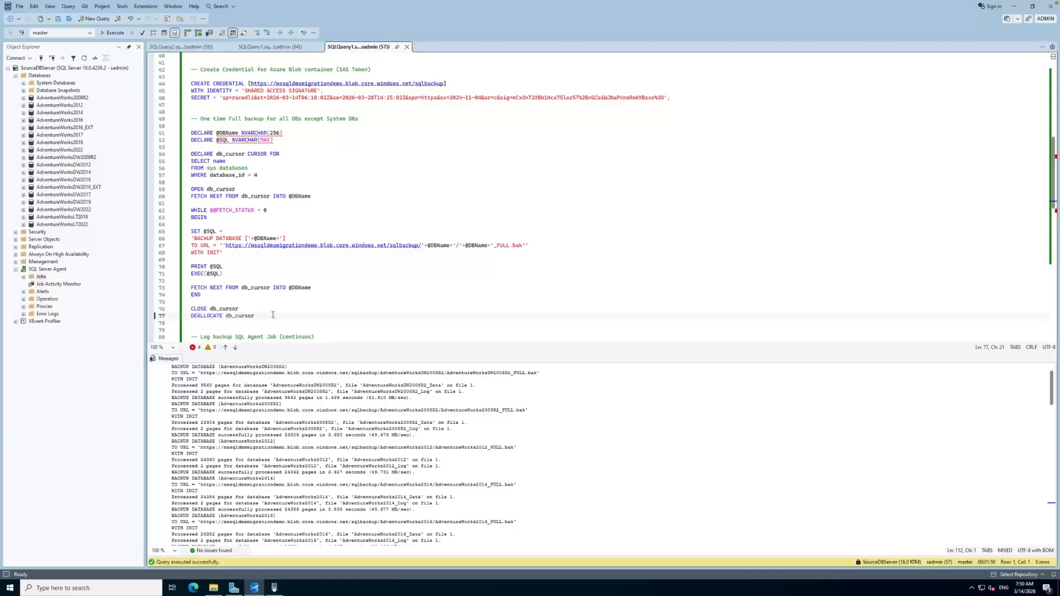
- Switch to the Azure portal and check the sqlbackup container's AdventureWorks2008R2 folder for its full backup file
{"action": "key", "text": "ctrl+Left"}
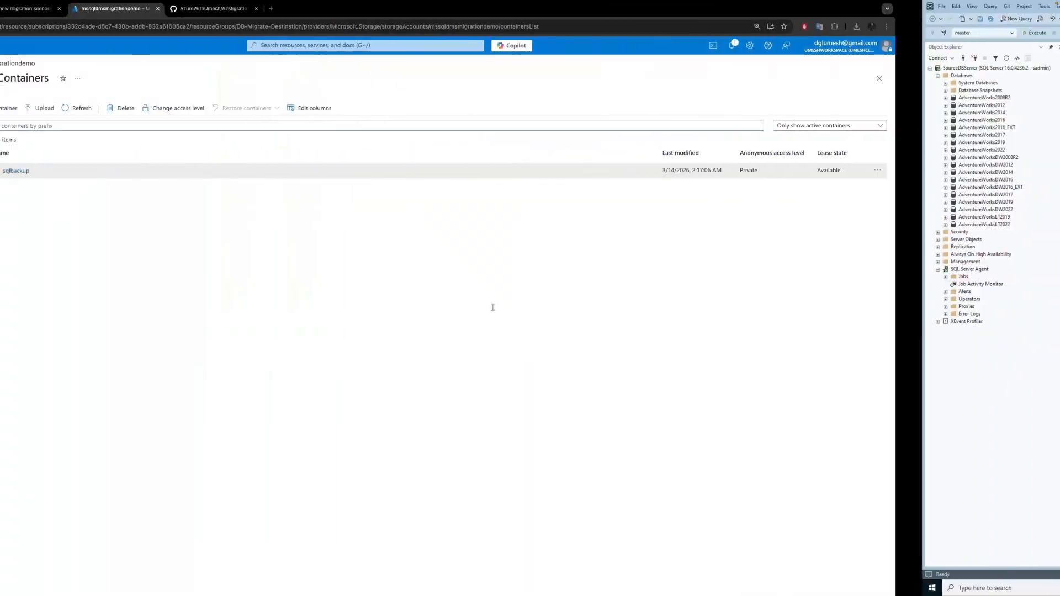
{"action": "left_click", "coordinate": [178, 172]}
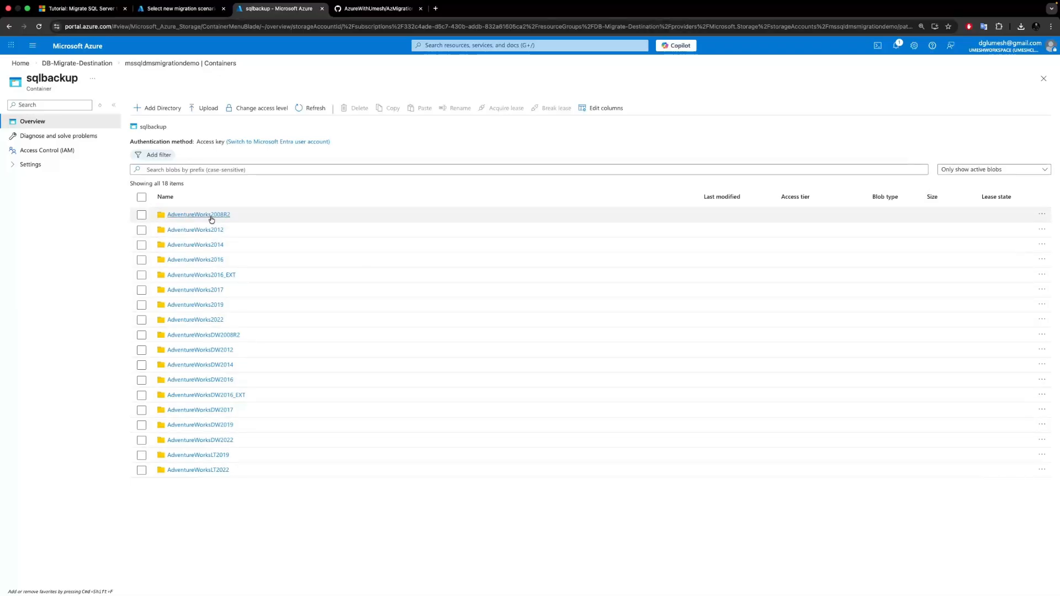
{"action": "left_click", "coordinate": [211, 216]}
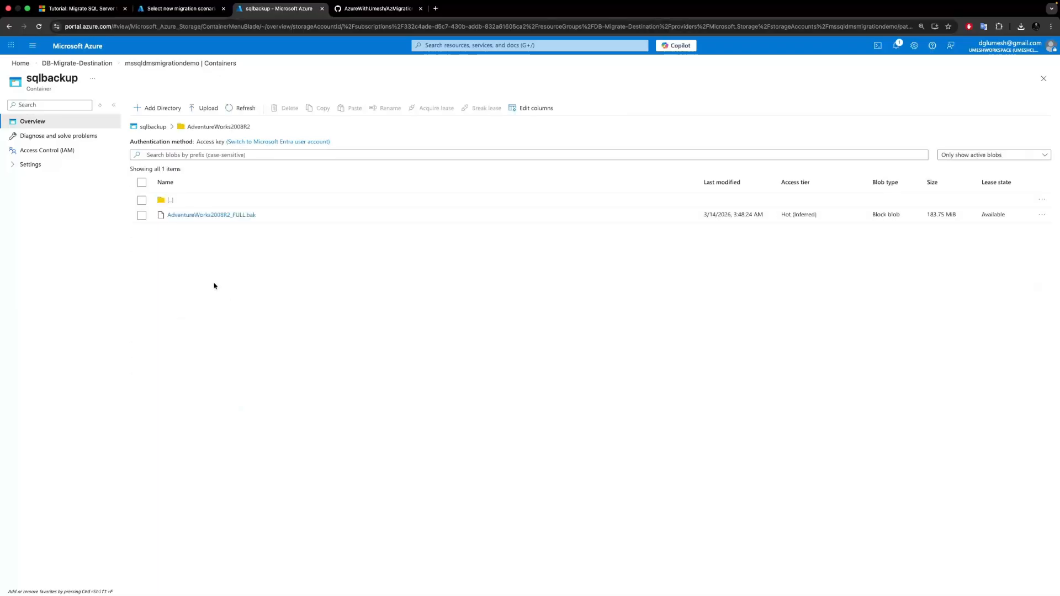
{"action": "left_click", "coordinate": [152, 127]}
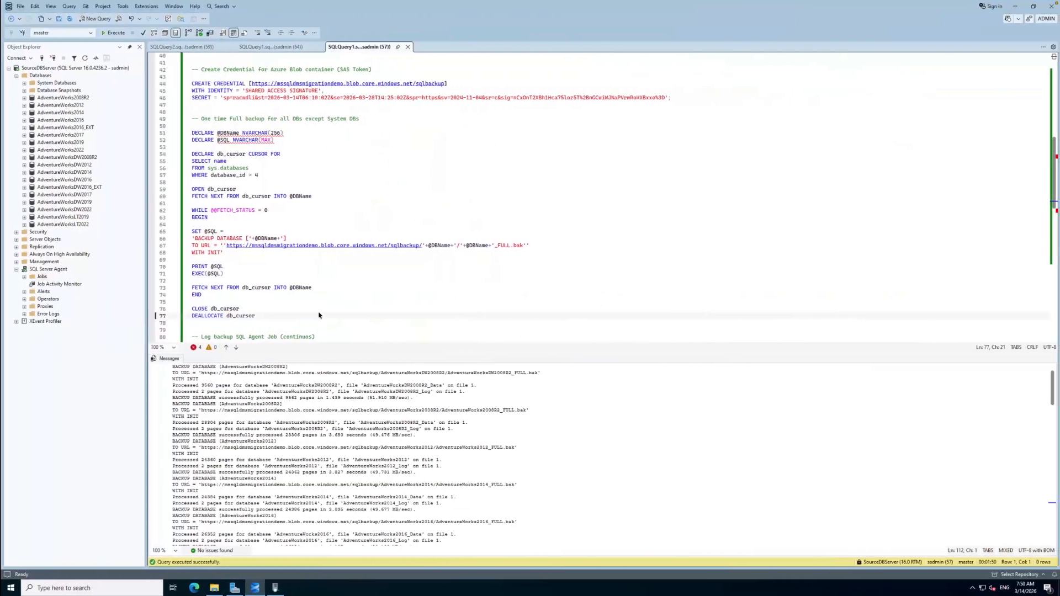
- Switch to SQL Server Management Studio, examine the log backup script for FULL recovery model databases, and enlarge the query editor area
{"action": "left_click_drag", "start_coordinate": [254, 316], "coordinate": [189, 126]}
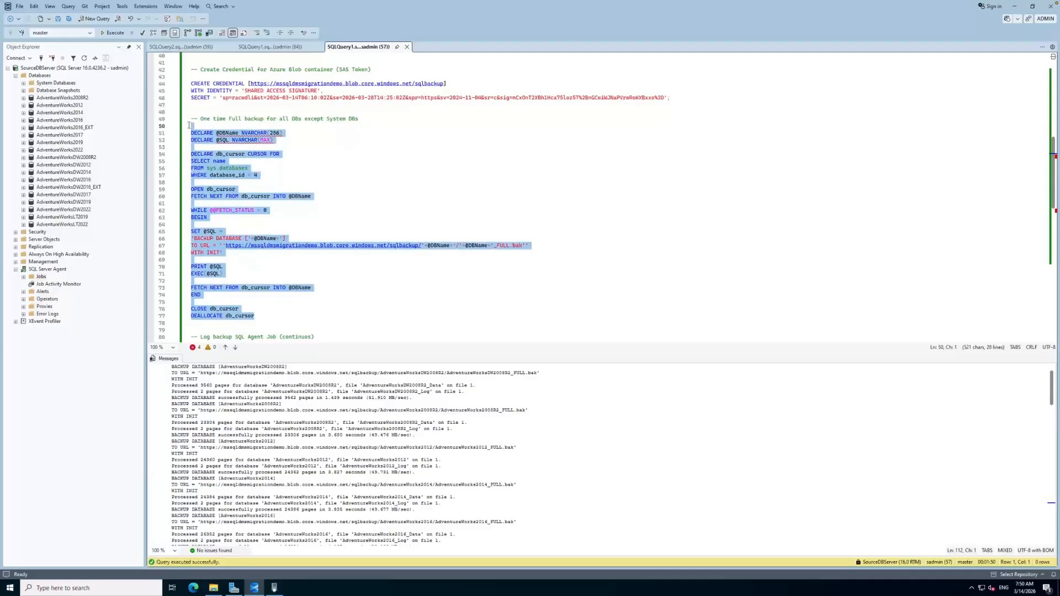
{"action": "scroll", "coordinate": [262, 308], "scroll_direction": "down", "scroll_amount": 2}
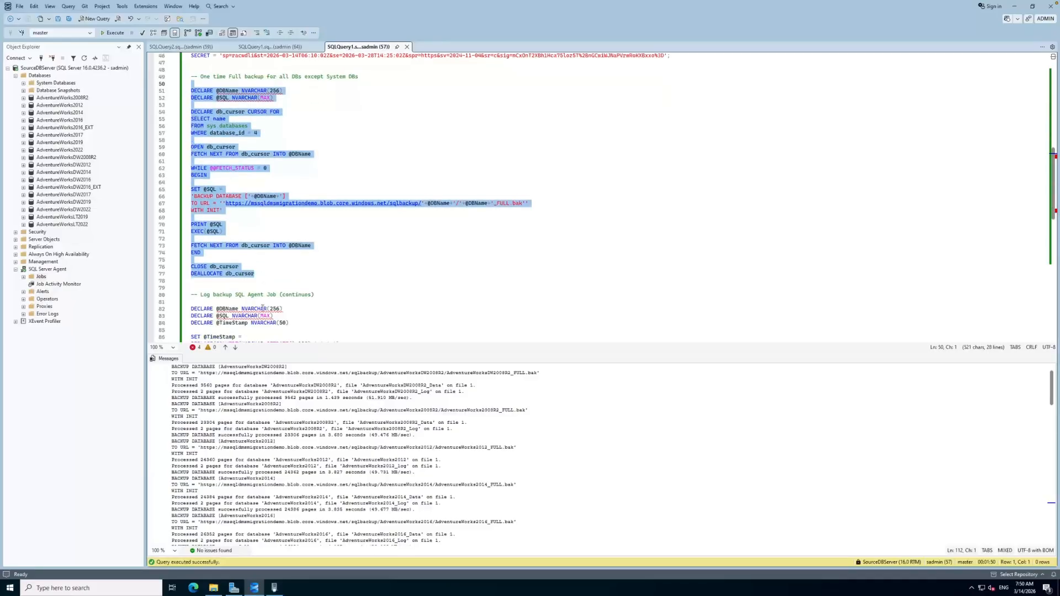
{"action": "scroll", "coordinate": [261, 308], "scroll_direction": "down", "scroll_amount": 2}
{"action": "scroll", "coordinate": [262, 308], "scroll_direction": "down", "scroll_amount": 3}
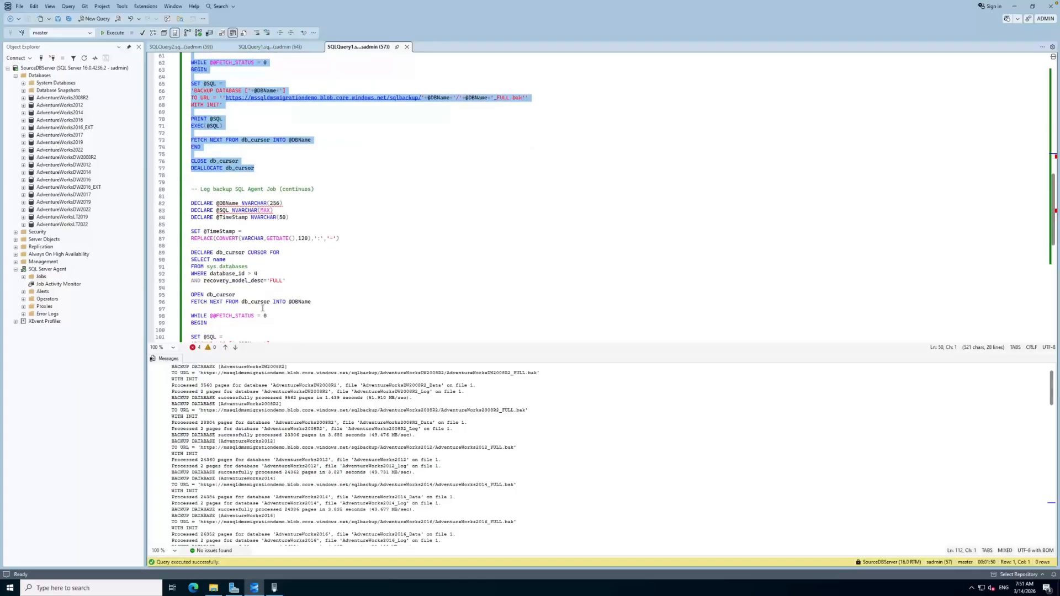
{"action": "scroll", "coordinate": [276, 311], "scroll_direction": "down", "scroll_amount": 2}
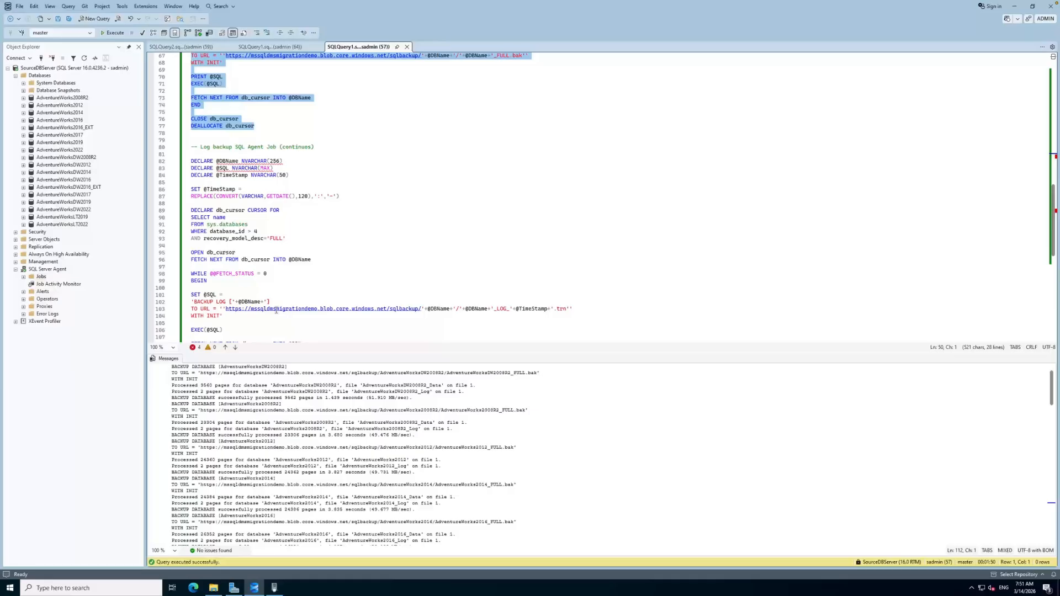
{"action": "scroll", "coordinate": [276, 311], "scroll_direction": "down", "scroll_amount": 1}
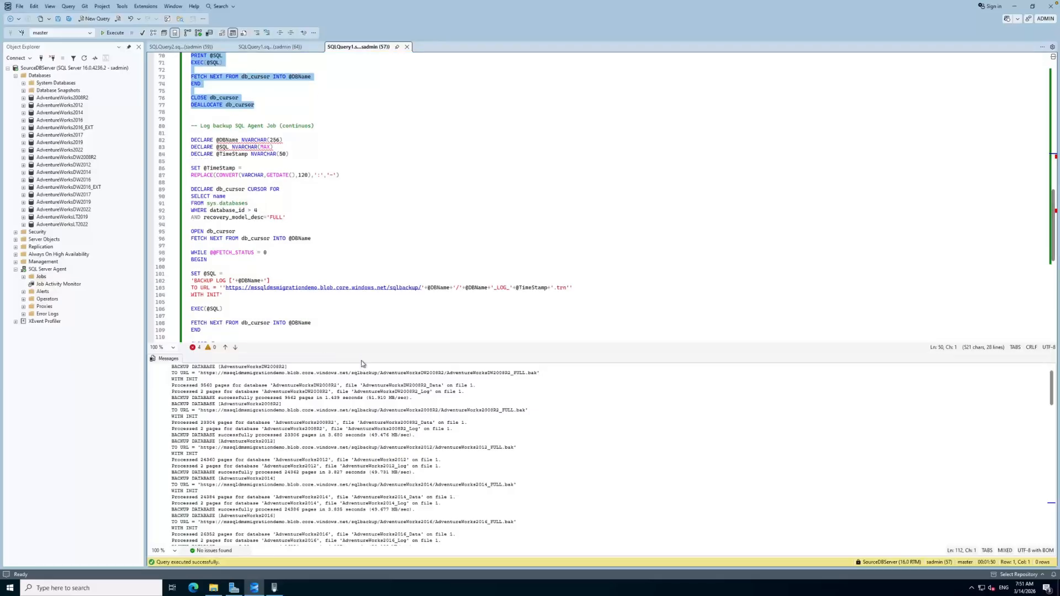
{"action": "left_click_drag", "start_coordinate": [371, 354], "coordinate": [371, 403]}
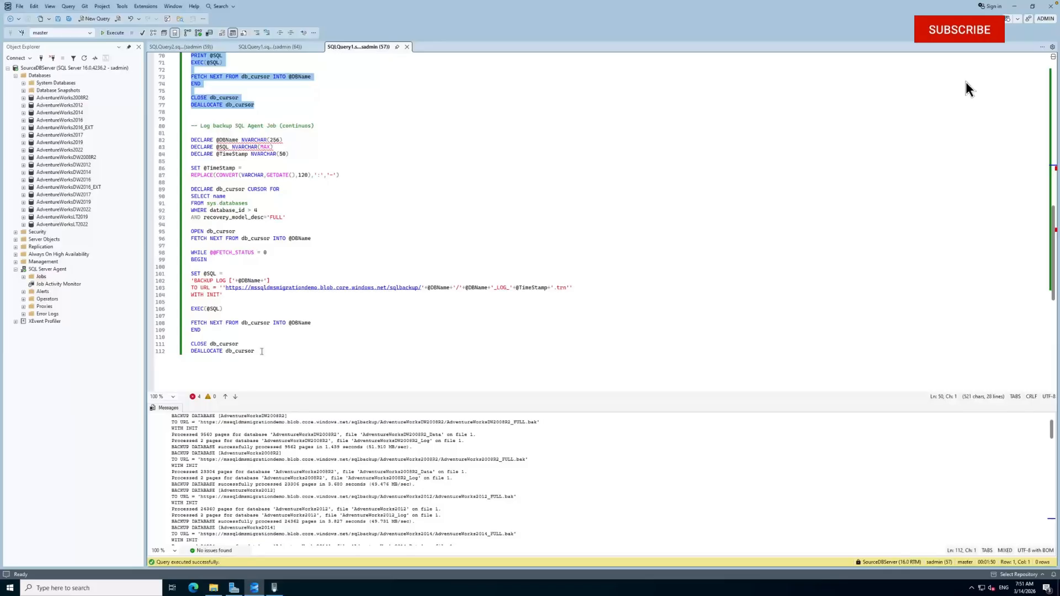
- Examine the log backup script's target URL, including the database name folder and the timestamped _LOG_ .trn file name
{"action": "left_click", "coordinate": [265, 358]}
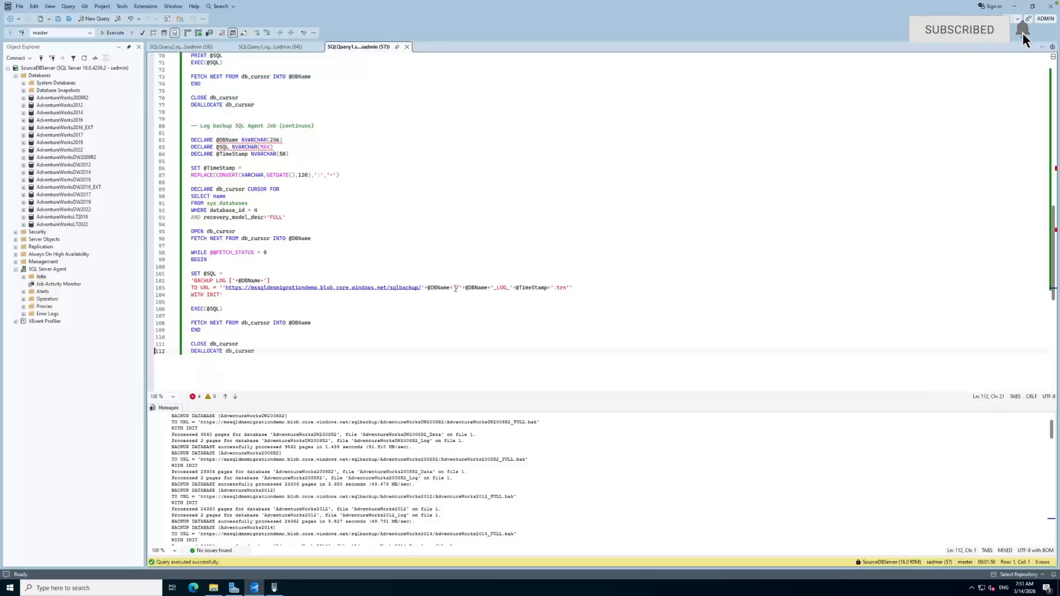
{"action": "left_click_drag", "start_coordinate": [461, 287], "coordinate": [425, 288]}
{"action": "left_click", "coordinate": [609, 290]}
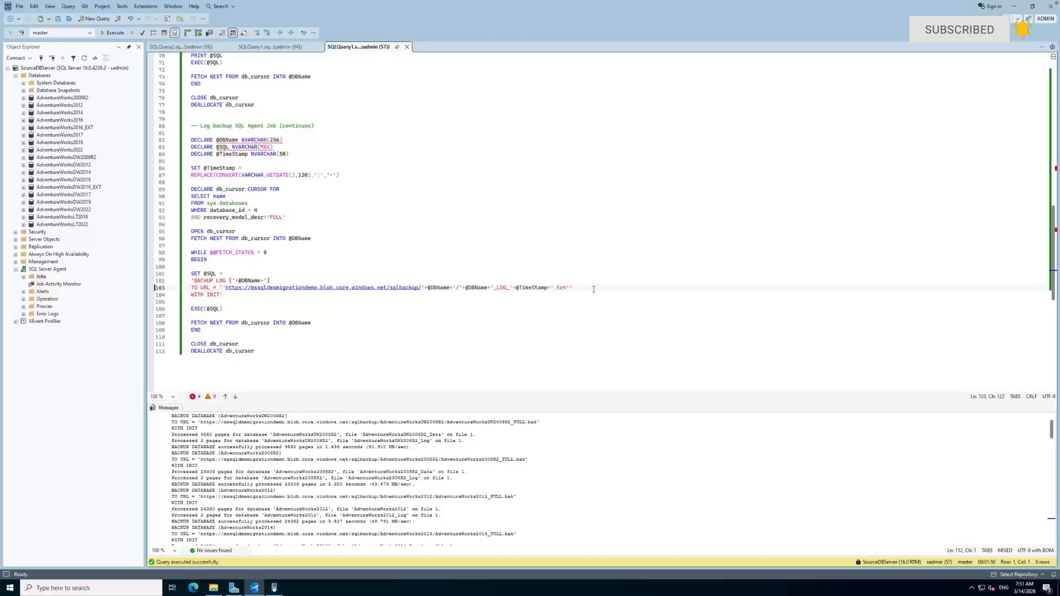
{"action": "left_click_drag", "start_coordinate": [592, 289], "coordinate": [463, 289]}
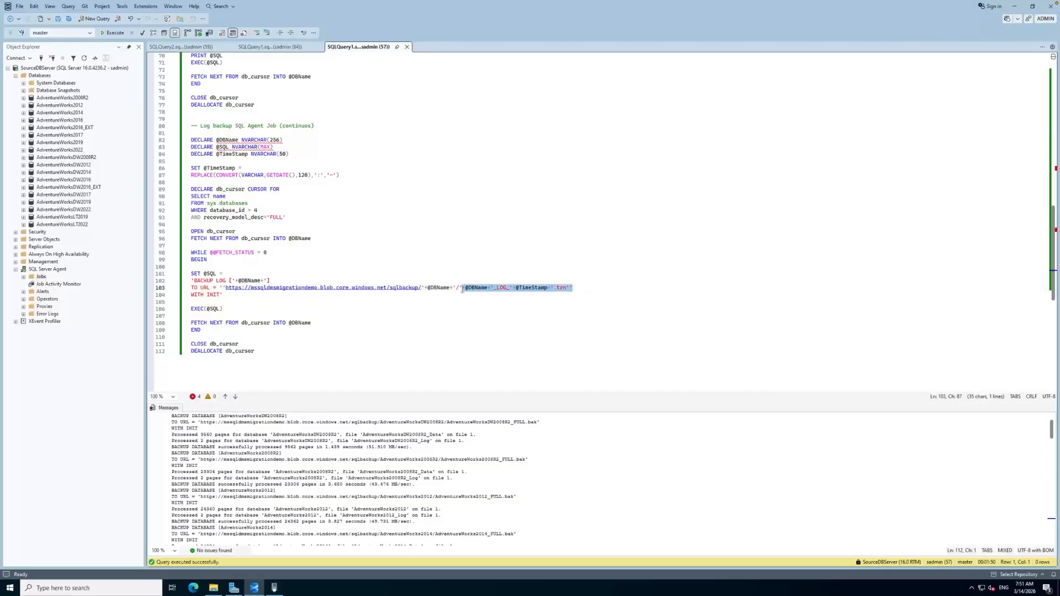
{"action": "left_click", "coordinate": [585, 290]}
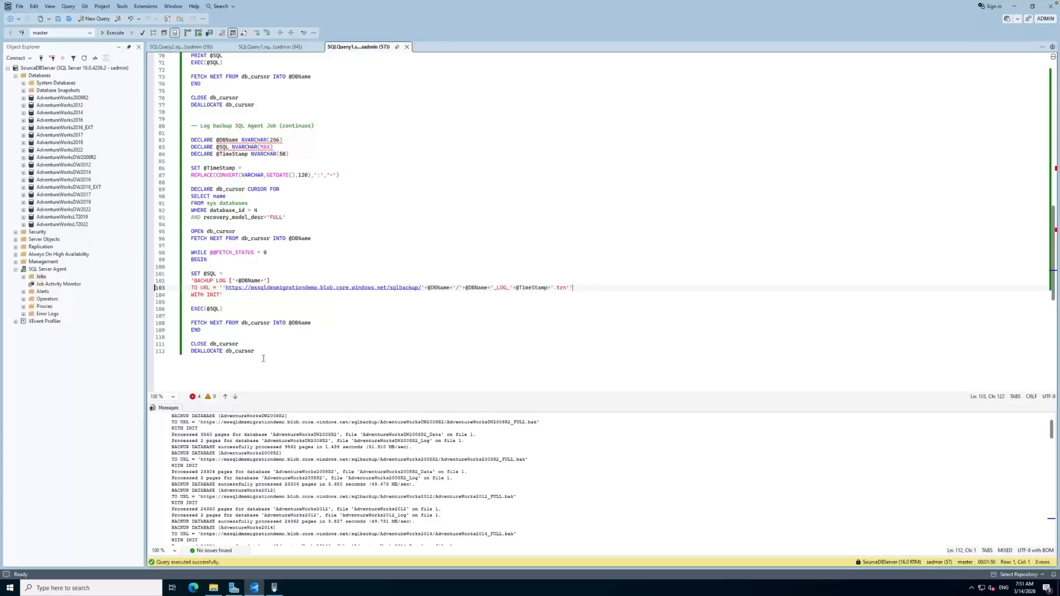
- Copy the whole log backup script and start a new SQL Server Agent job named Backup
{"action": "left_click_drag", "start_coordinate": [264, 359], "coordinate": [188, 142]}
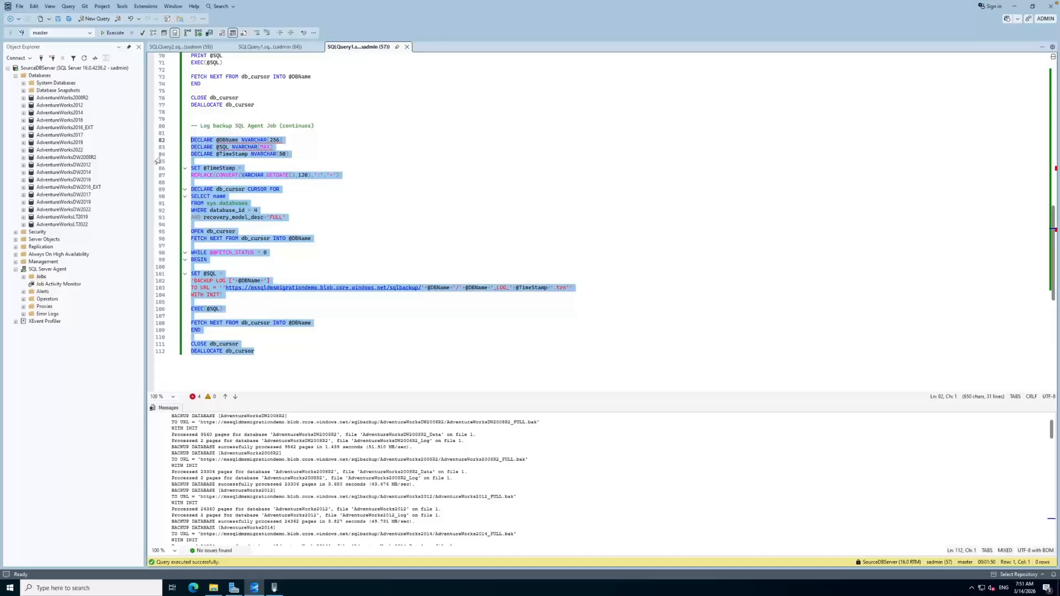
{"action": "left_click", "coordinate": [41, 276]}
{"action": "left_click", "coordinate": [23, 277]}
{"action": "right_click", "coordinate": [40, 277]}
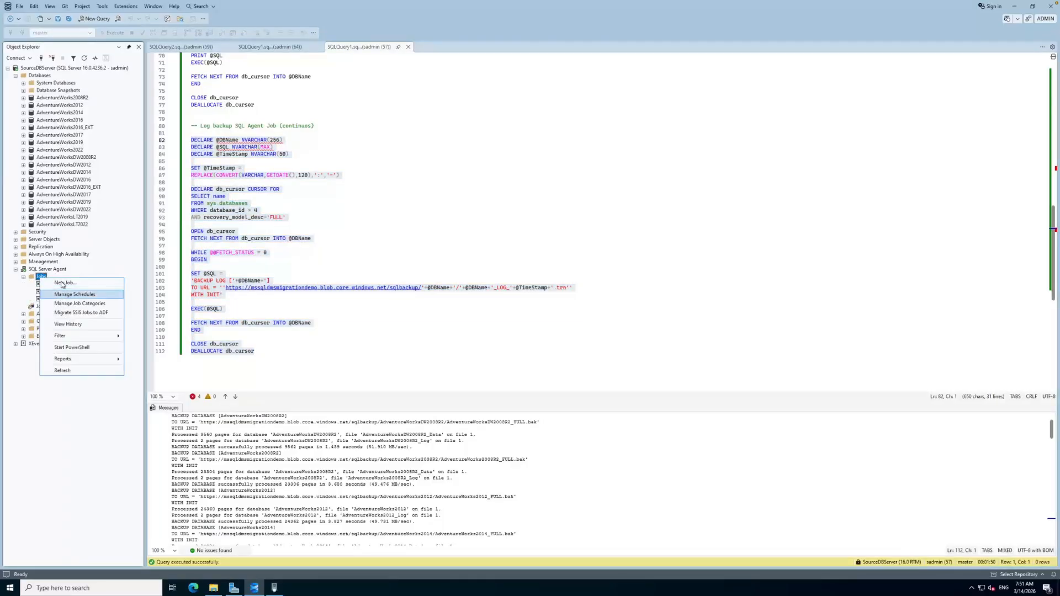
{"action": "left_click", "coordinate": [63, 283]}
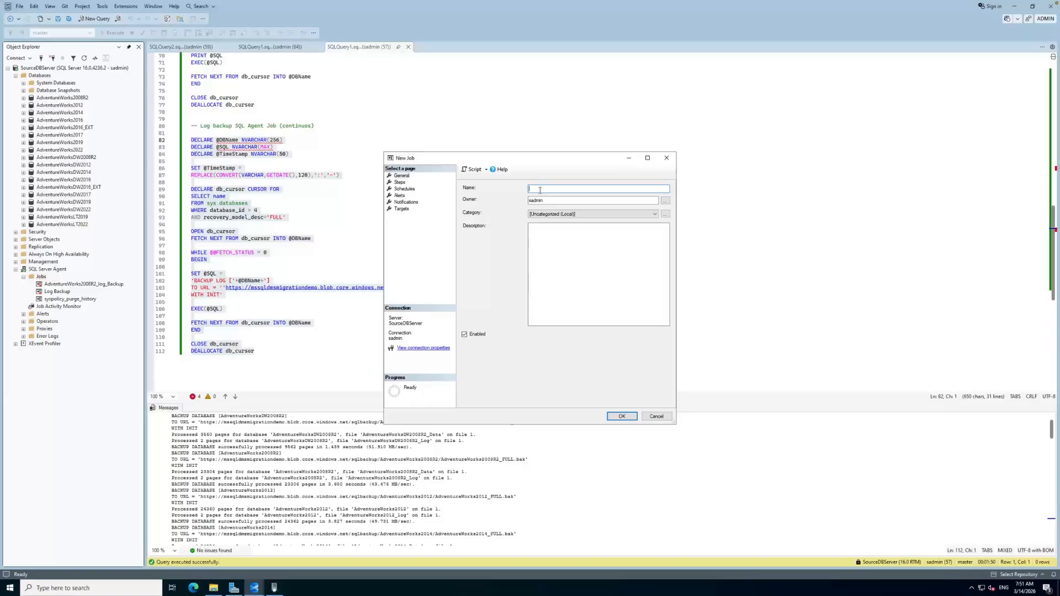
{"action": "type", "text": "Backup"}
- Add a Transact-SQL job step named LogBackupStep on the master database with the copied log backup script as its command
{"action": "left_click", "coordinate": [400, 182]}
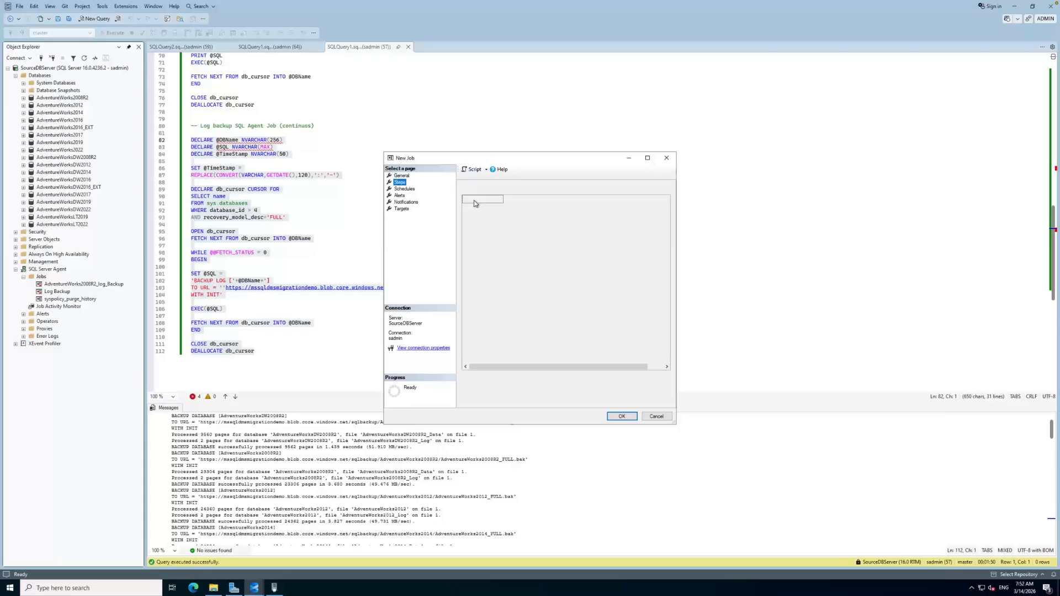
{"action": "left_click", "coordinate": [485, 399]}
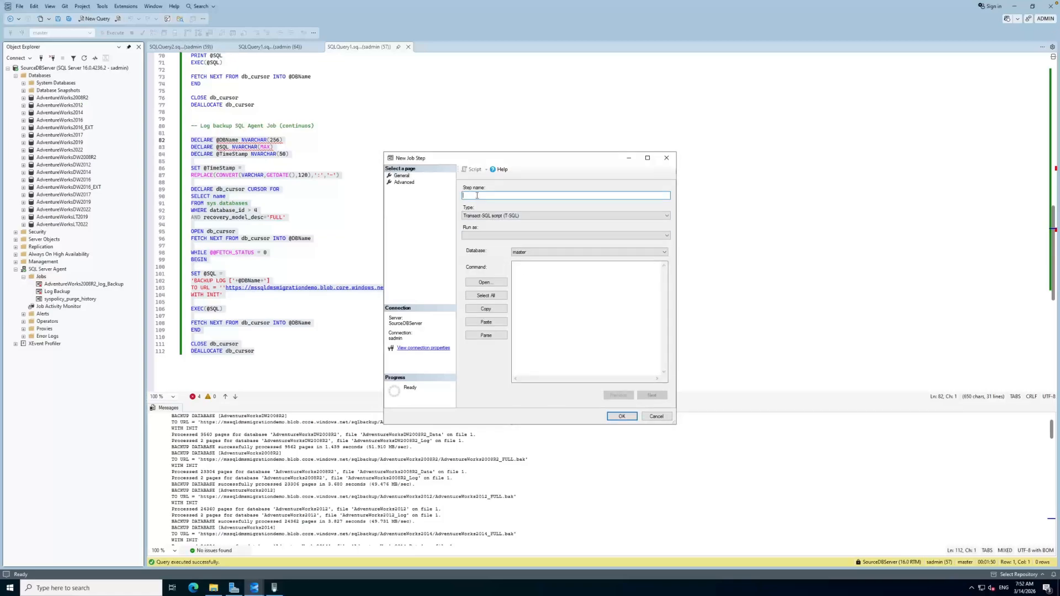
{"action": "left_click", "coordinate": [519, 271]}
{"action": "key", "text": "ctrl+v"}
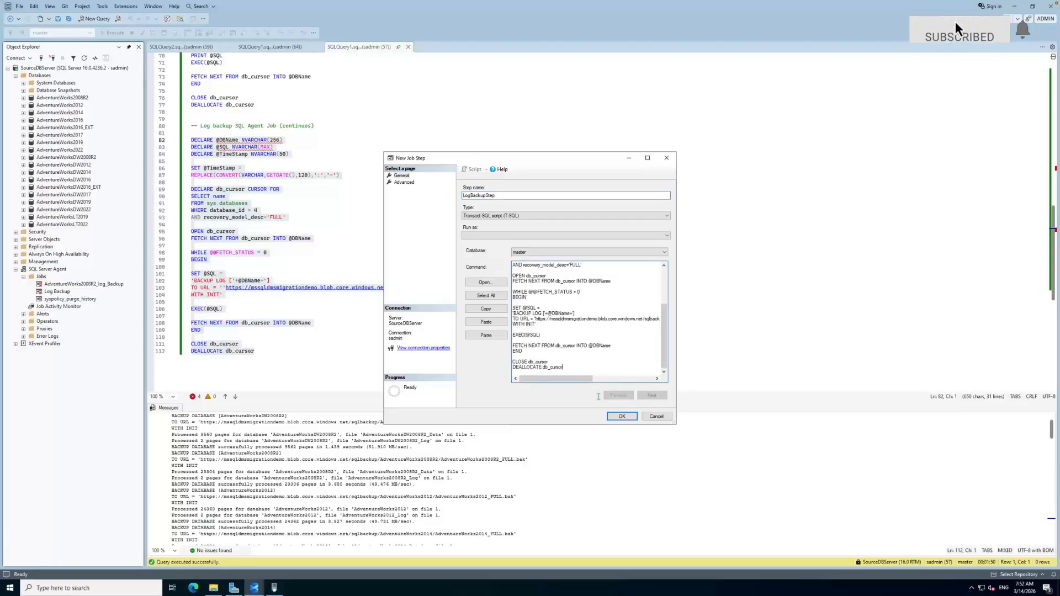
{"action": "left_click", "coordinate": [620, 418]}
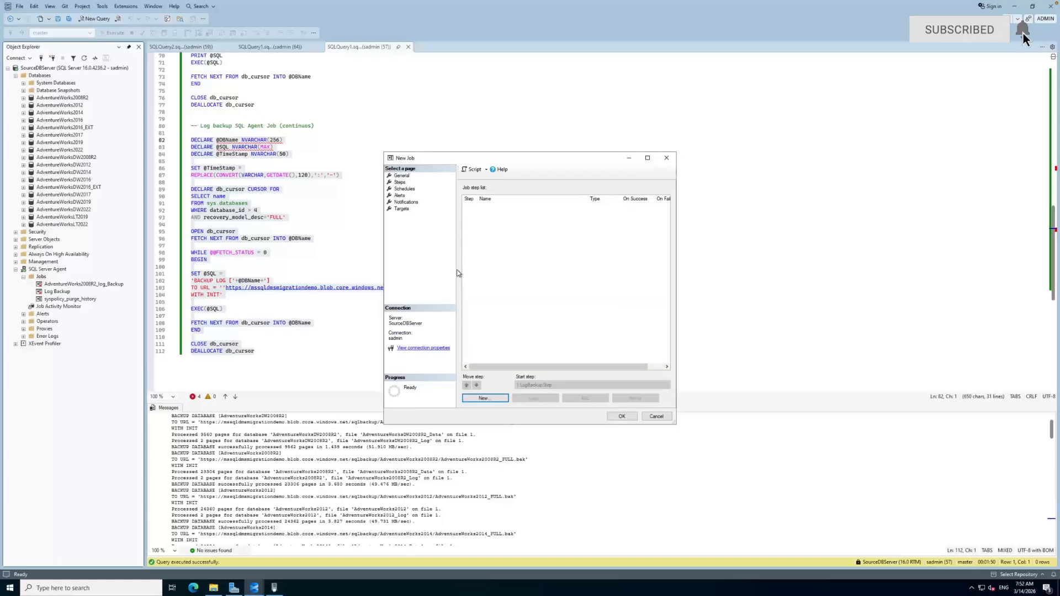
- Add a recurring job schedule named Sch1 that occurs daily, every 1 hour
{"action": "left_click", "coordinate": [405, 189]}
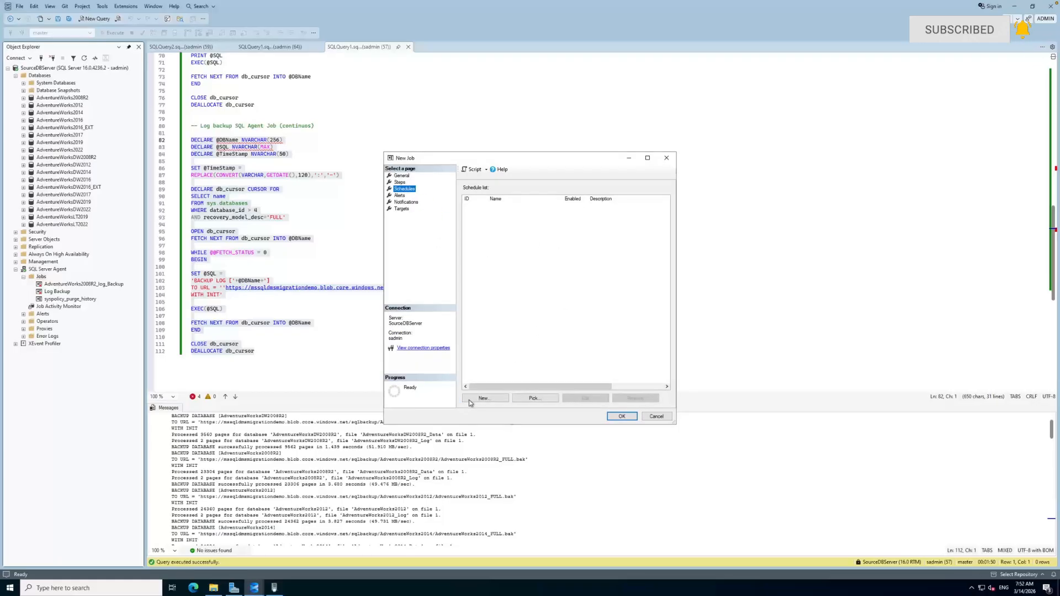
{"action": "left_click", "coordinate": [479, 400]}
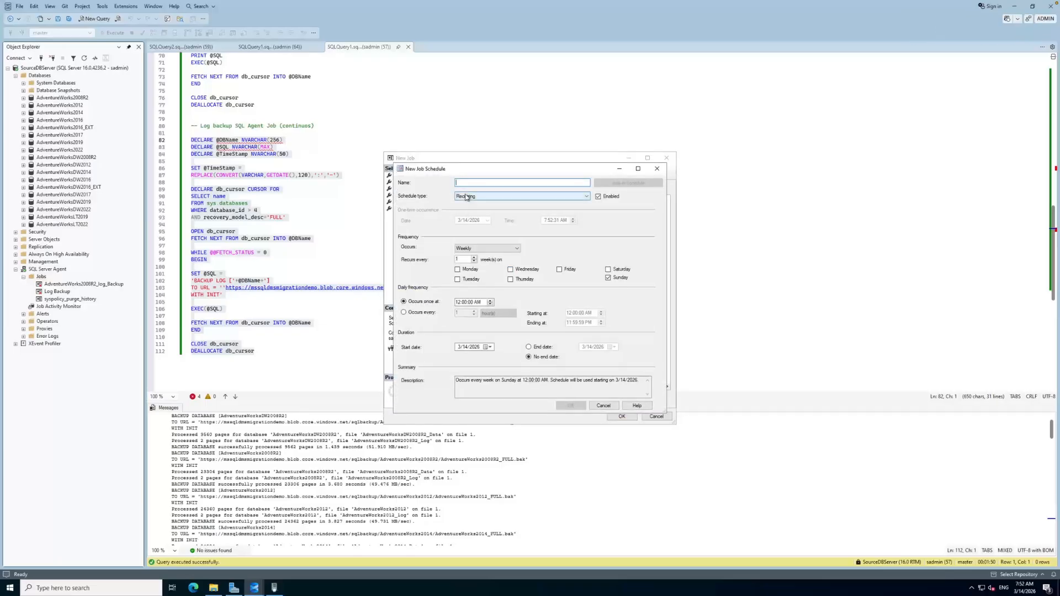
{"action": "type", "text": "Sch1"}
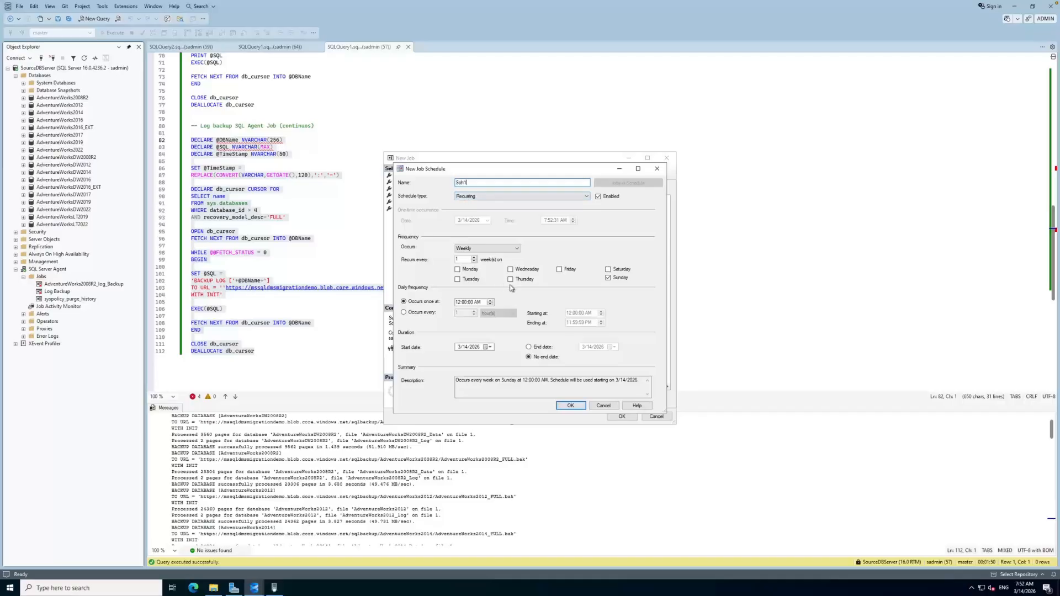
{"action": "left_click", "coordinate": [478, 248]}
{"action": "left_click", "coordinate": [462, 255]}
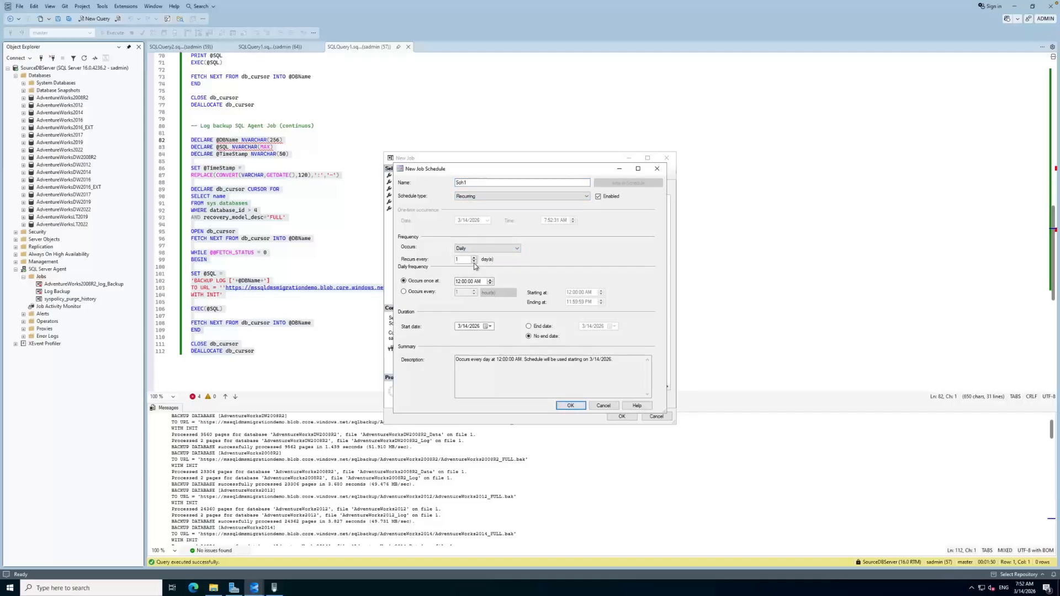
{"action": "left_click", "coordinate": [421, 291]}
{"action": "left_click", "coordinate": [490, 293]}
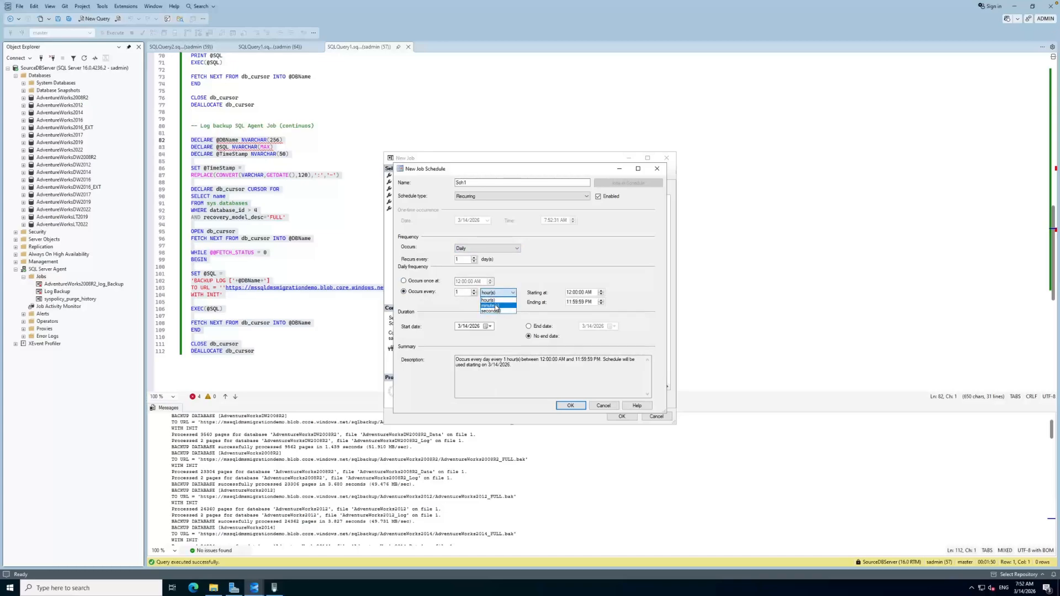
{"action": "left_click", "coordinate": [495, 301]}
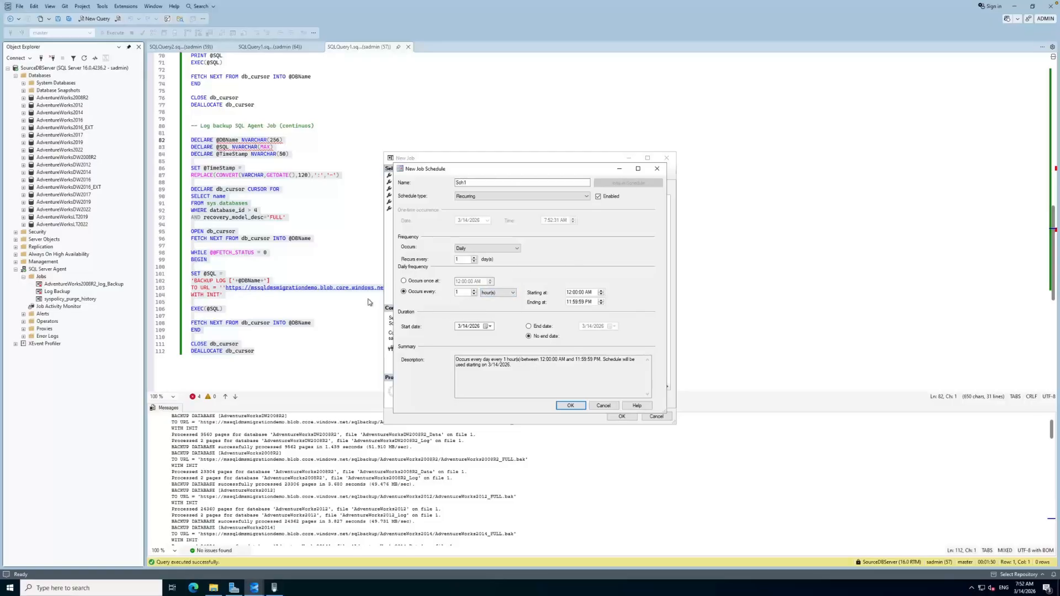
{"action": "left_click", "coordinate": [572, 407]}
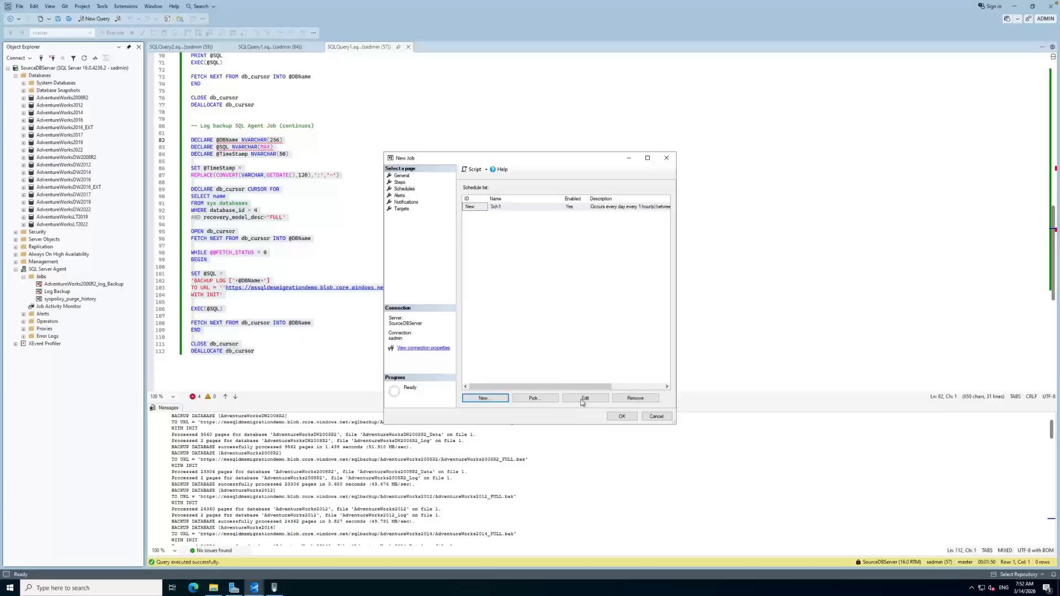
- Create the configured SQL Server Agent job and run the SQL Log Backup job once
{"action": "left_click", "coordinate": [616, 417]}
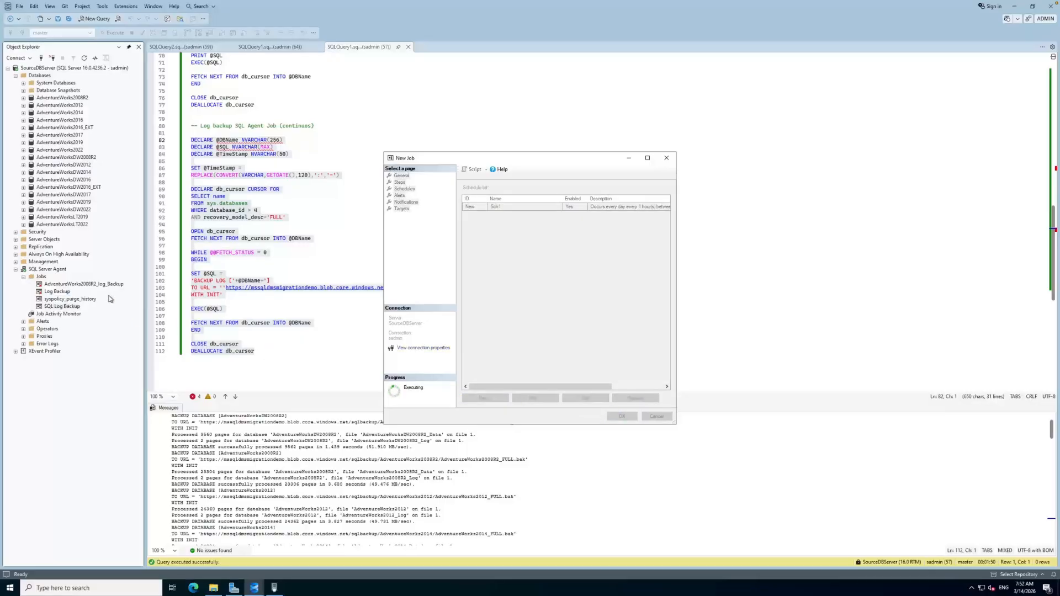
{"action": "right_click", "coordinate": [62, 308]}
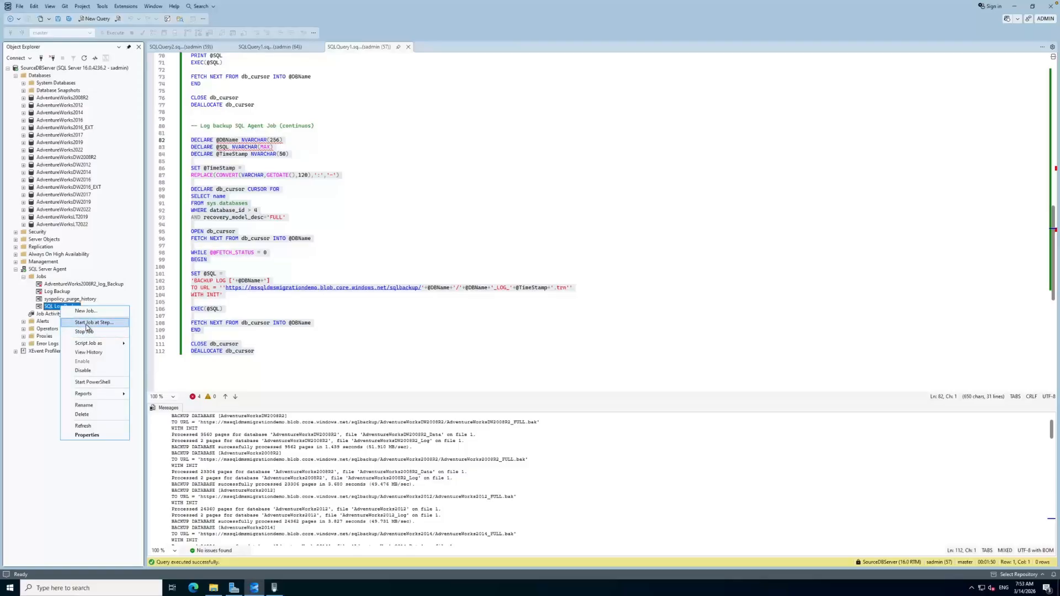
{"action": "left_click", "coordinate": [87, 324]}
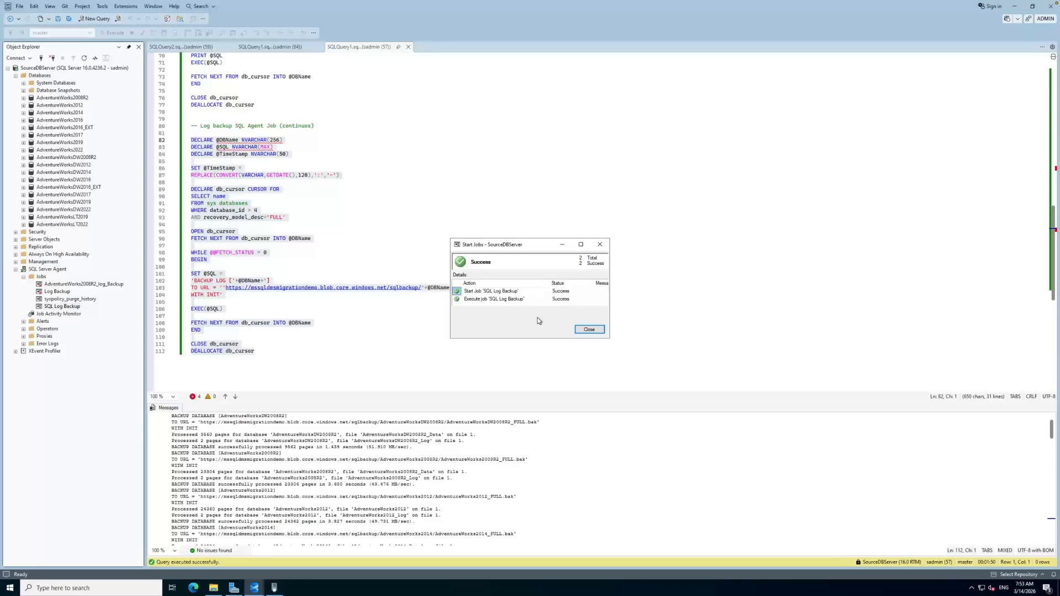
- Switch to the Azure portal and check the AdventureWorks2008R2 and AdventureWorks2017 folders in the sqlbackup container for transaction log backup files
{"action": "key", "text": "ctrl+Left"}
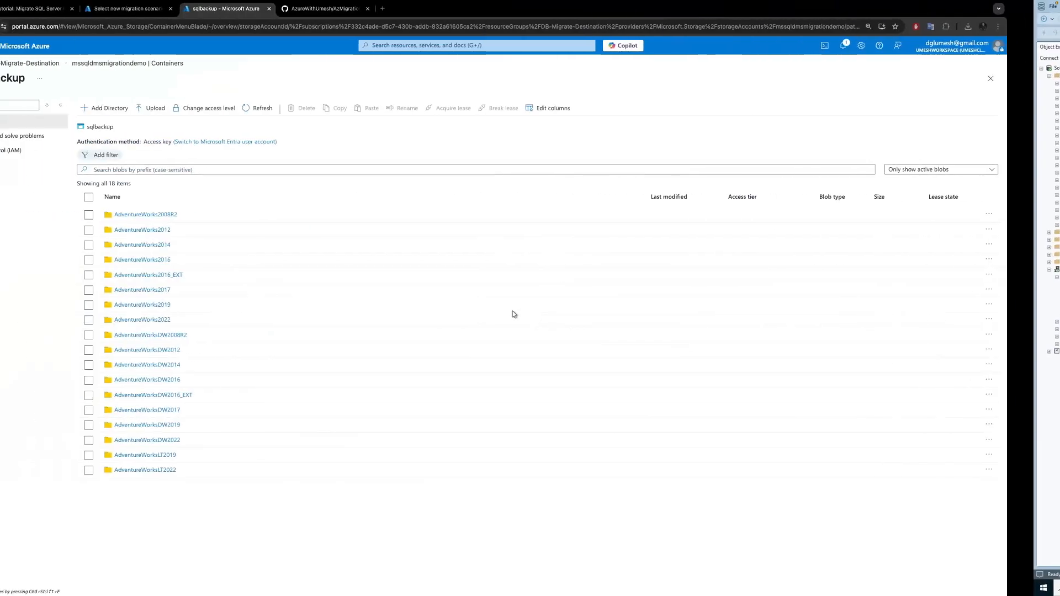
{"action": "left_click", "coordinate": [180, 215]}
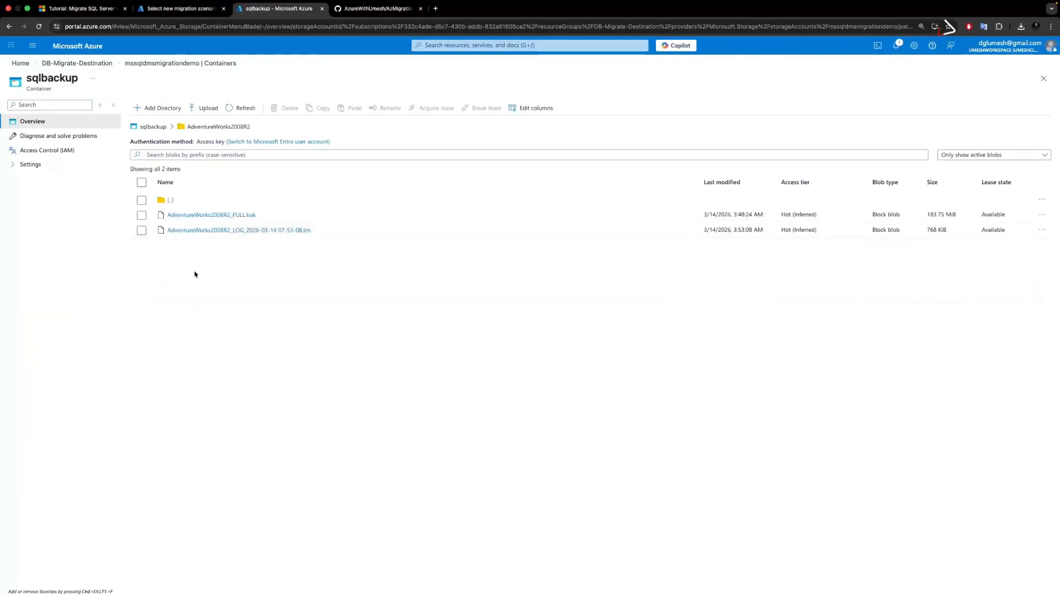
{"action": "left_click", "coordinate": [353, 230]}
{"action": "triple_click", "coordinate": [320, 231]}
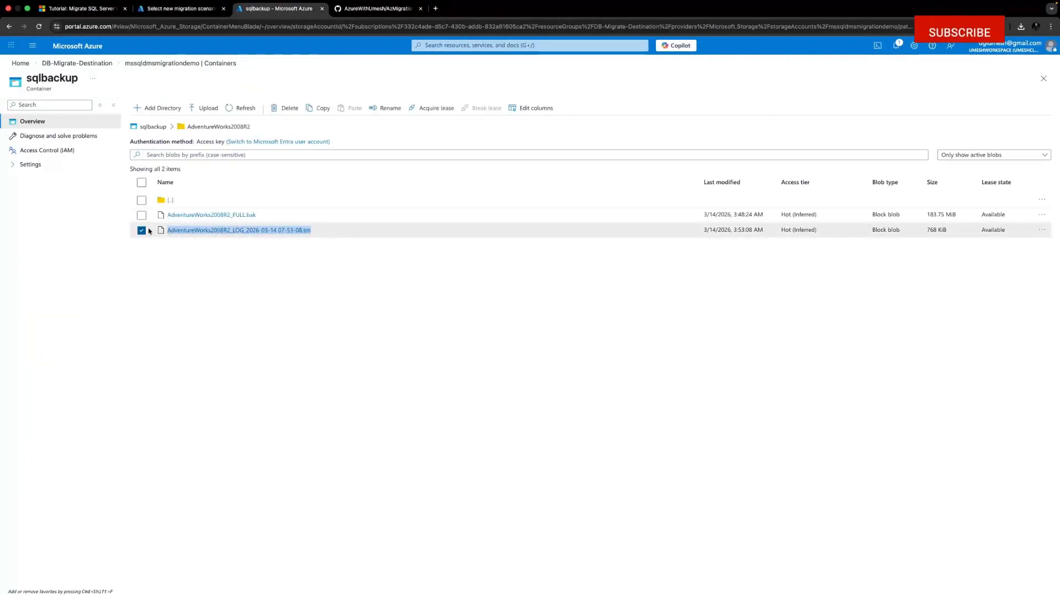
{"action": "left_click", "coordinate": [229, 294]}
{"action": "left_click", "coordinate": [144, 126]}
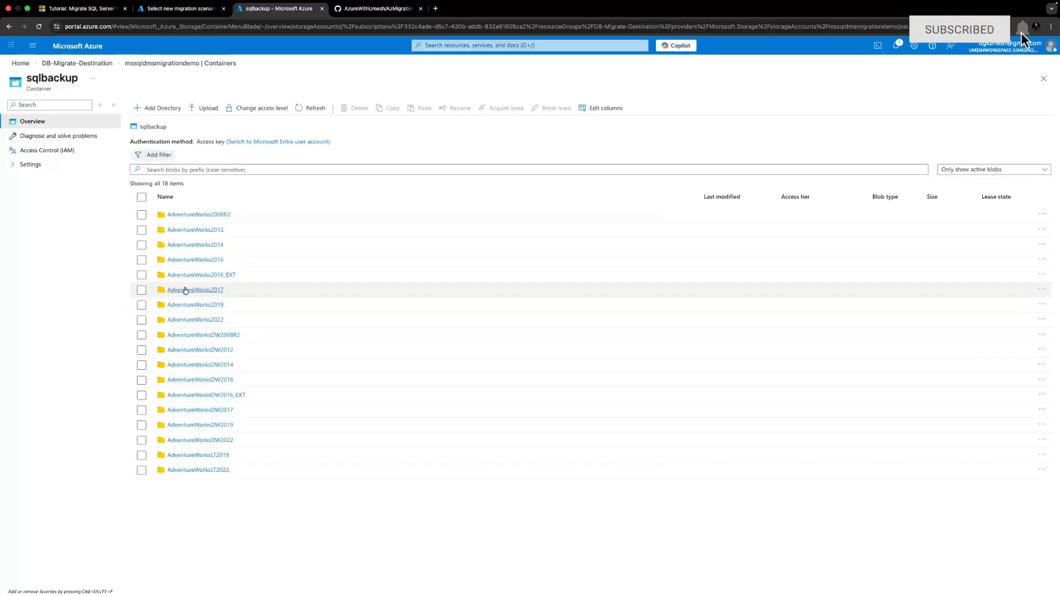
{"action": "left_click", "coordinate": [184, 289]}
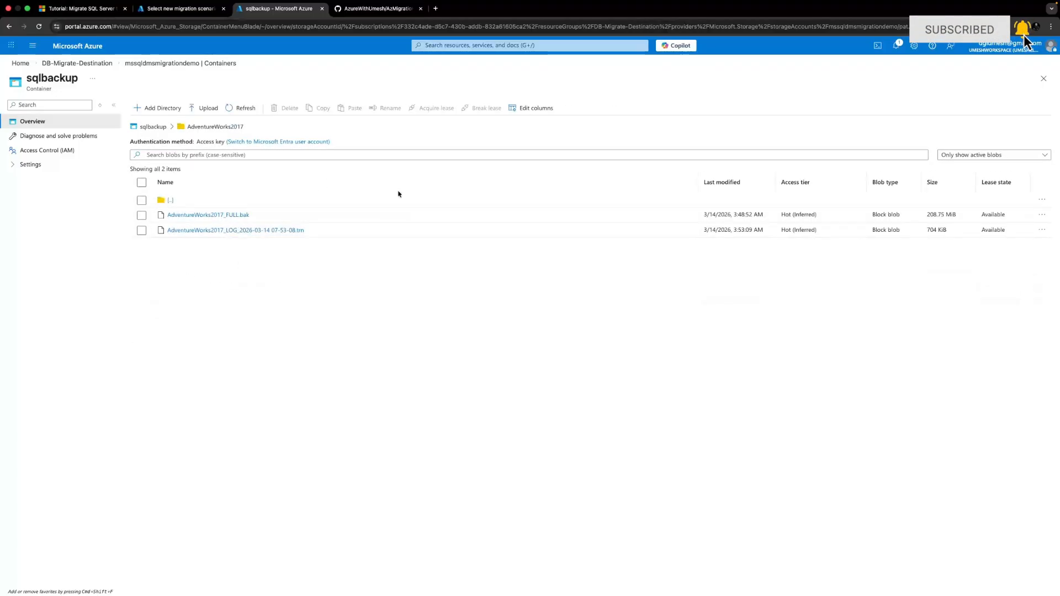
{"action": "left_click", "coordinate": [153, 127]}
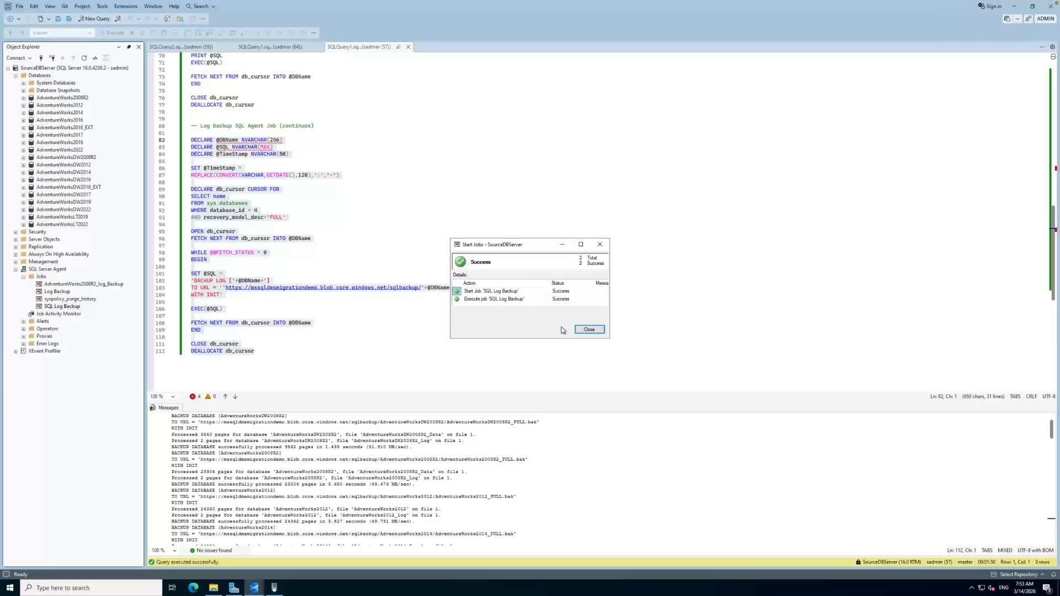
- Dismiss the job start report, switch to the Azure portal's new migration scenario, set the migration mode to Online and confirm the scenario
{"action": "left_click", "coordinate": [587, 330]}
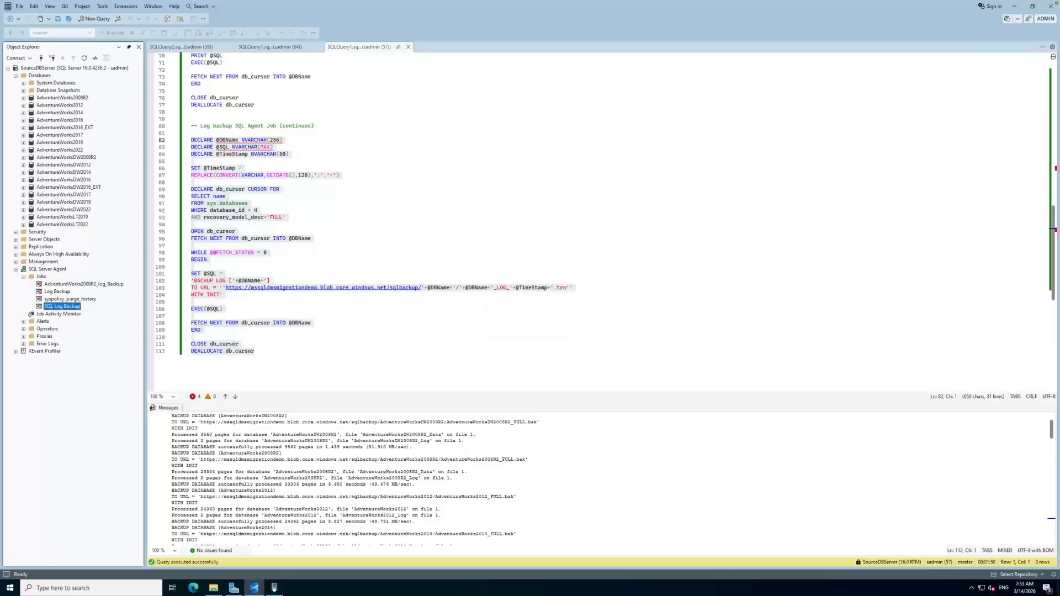
{"action": "key", "text": "ctrl+Left"}
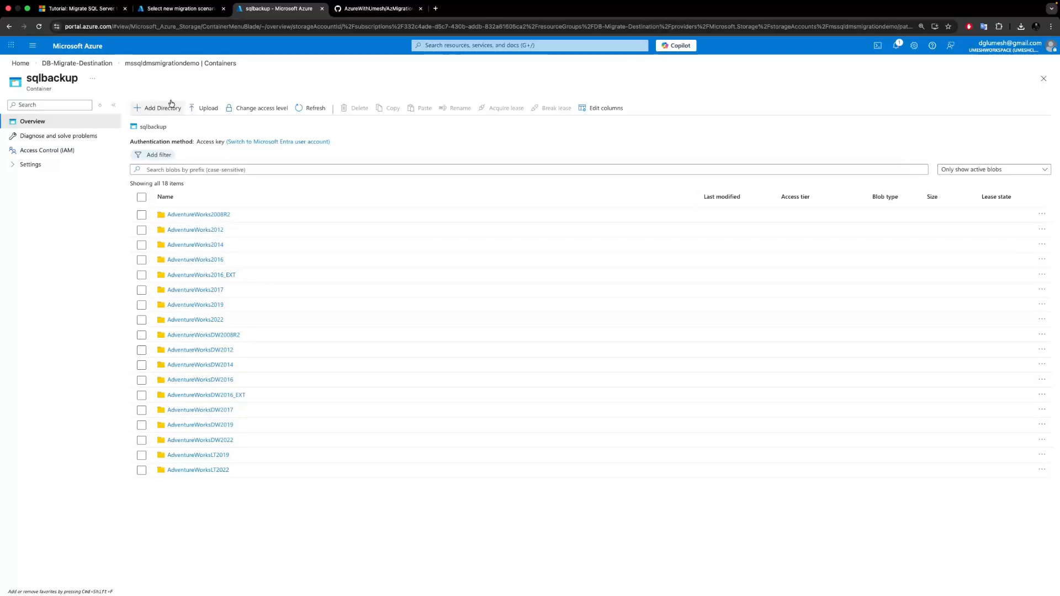
{"action": "left_click", "coordinate": [204, 64]}
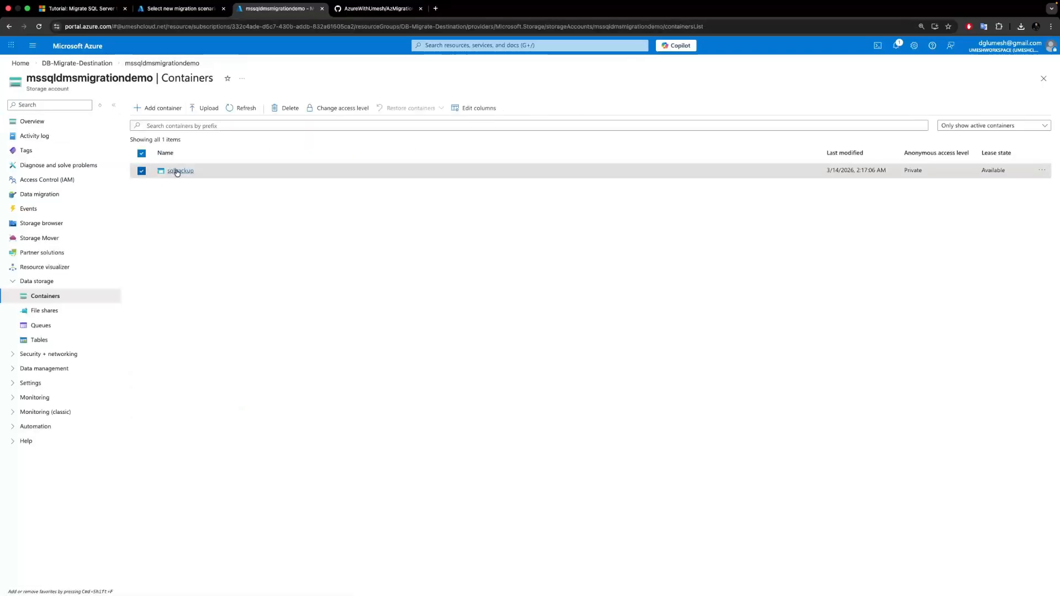
{"action": "left_click", "coordinate": [207, 8]}
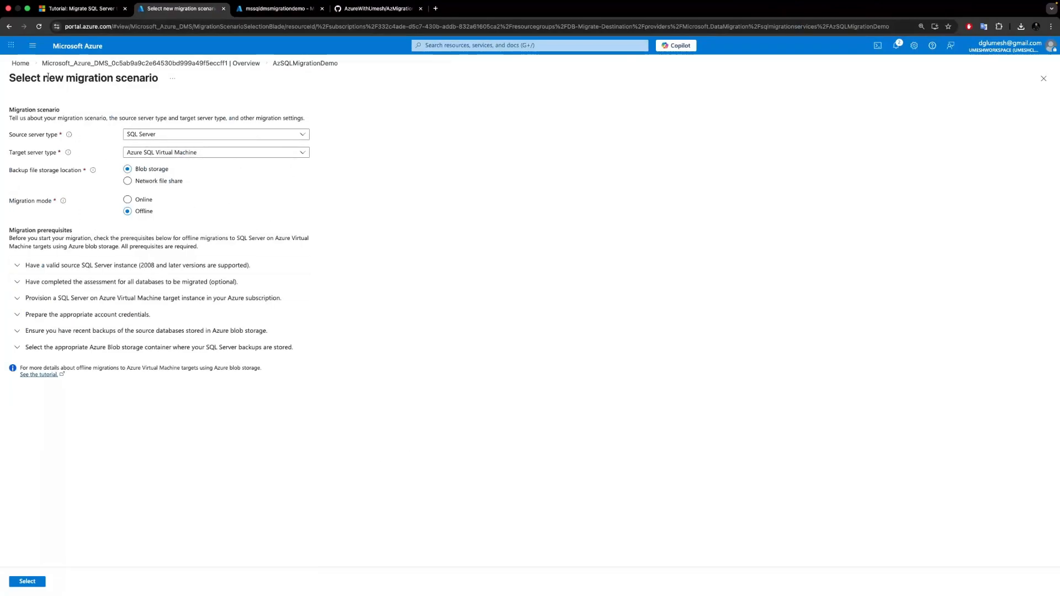
{"action": "left_click_drag", "start_coordinate": [49, 77], "coordinate": [173, 78]}
{"action": "left_click", "coordinate": [466, 261]}
{"action": "left_click", "coordinate": [128, 200]}
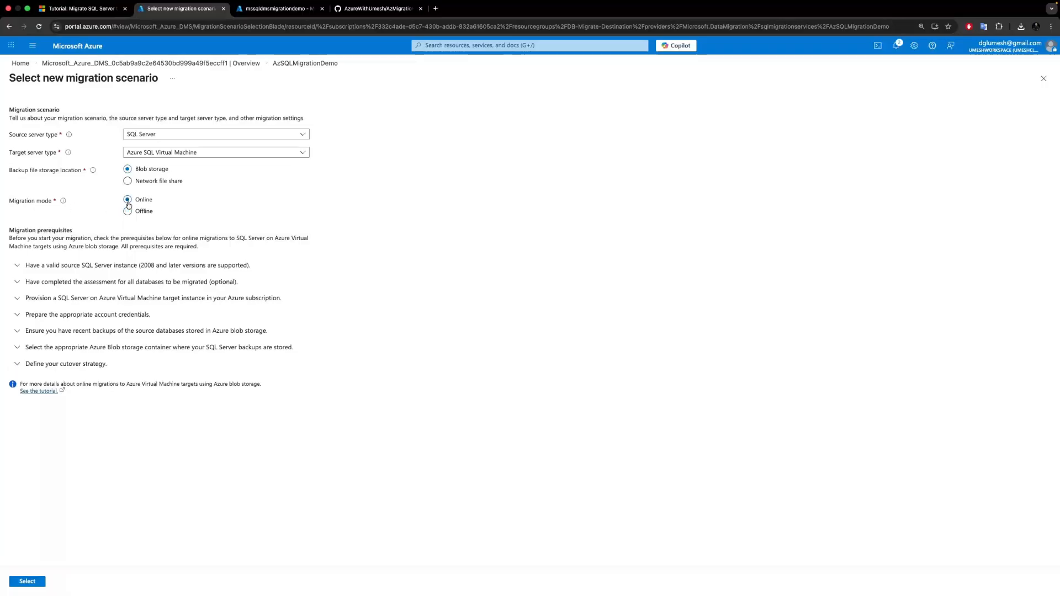
{"action": "left_click", "coordinate": [29, 583]}
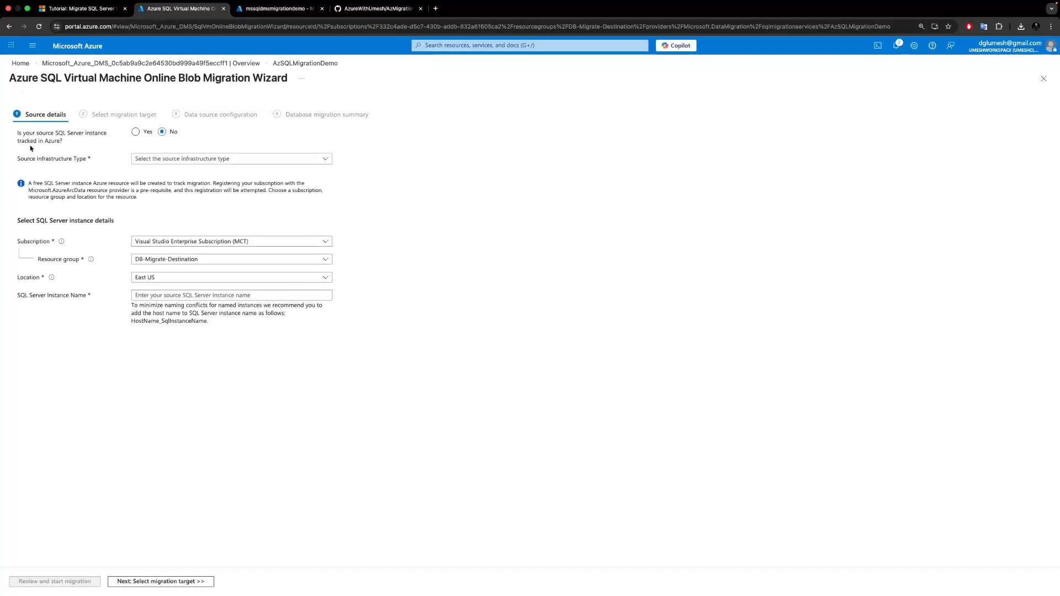
- Set the source infrastructure type to Virtual Machine and the SQL Server instance location to Southeast Asia
{"action": "left_click_drag", "start_coordinate": [20, 136], "coordinate": [145, 139]}
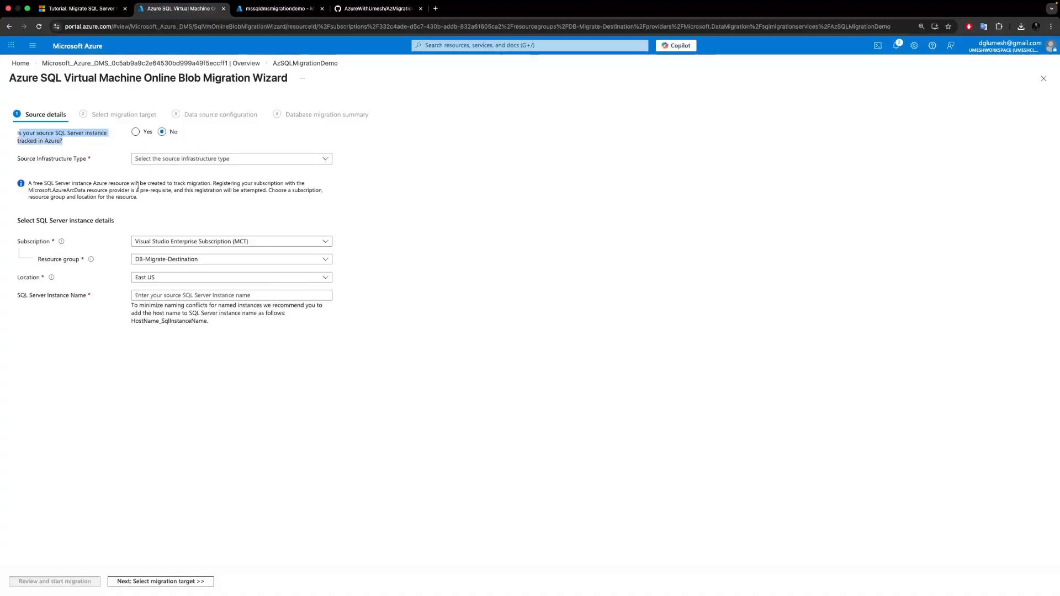
{"action": "left_click_drag", "start_coordinate": [19, 160], "coordinate": [87, 161]}
{"action": "left_click", "coordinate": [220, 162]}
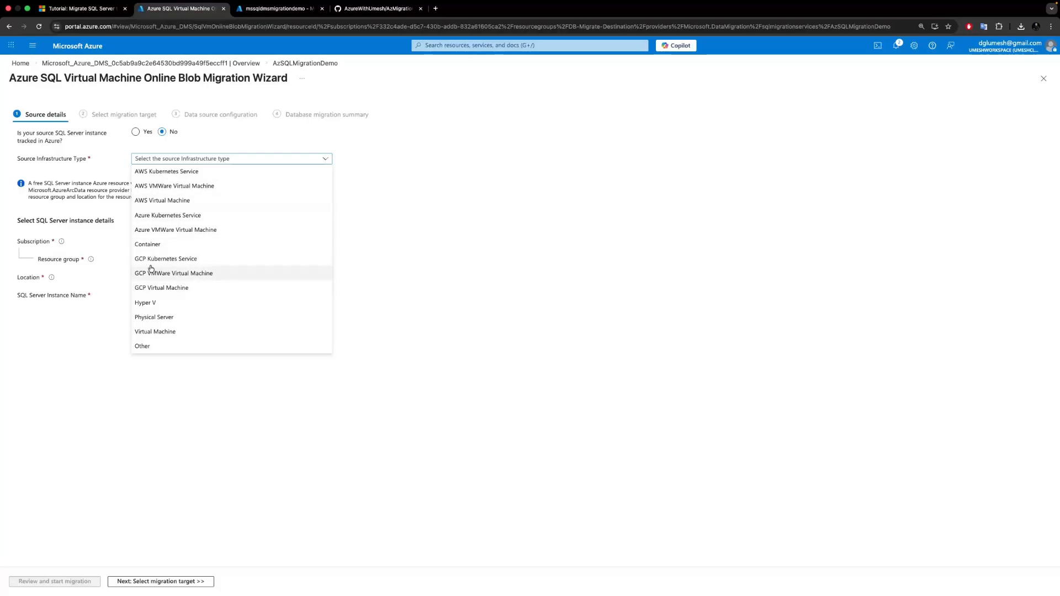
{"action": "left_click", "coordinate": [157, 332]}
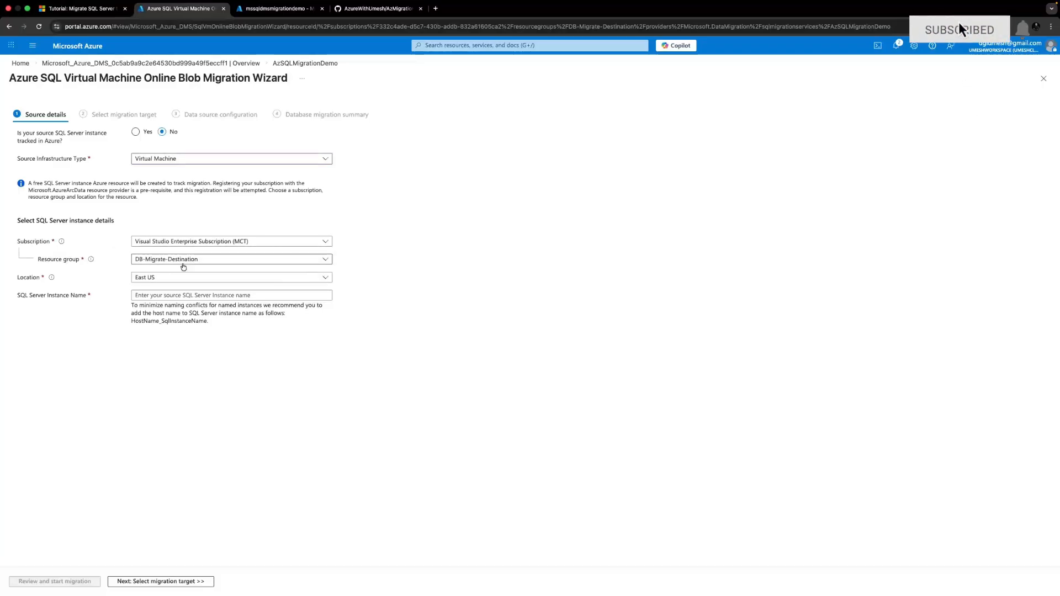
{"action": "left_click", "coordinate": [230, 277]}
{"action": "scroll", "coordinate": [170, 464], "scroll_direction": "down", "scroll_amount": 8}
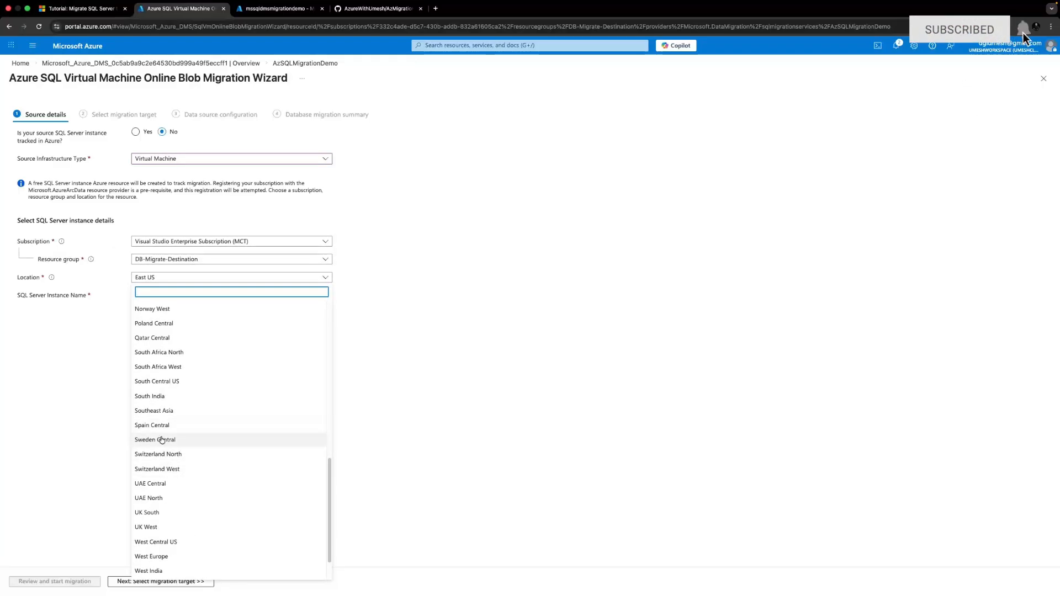
{"action": "left_click", "coordinate": [165, 412]}
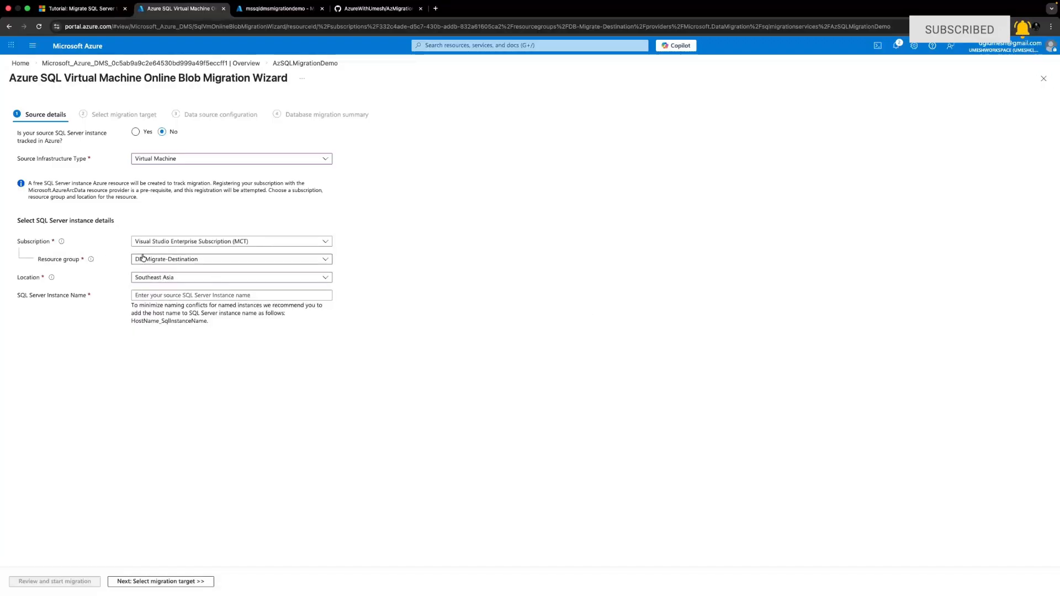
- Enter MSSQLSERVER as the source SQL Server instance name and proceed to the migration target selection
{"action": "left_click", "coordinate": [132, 295]}
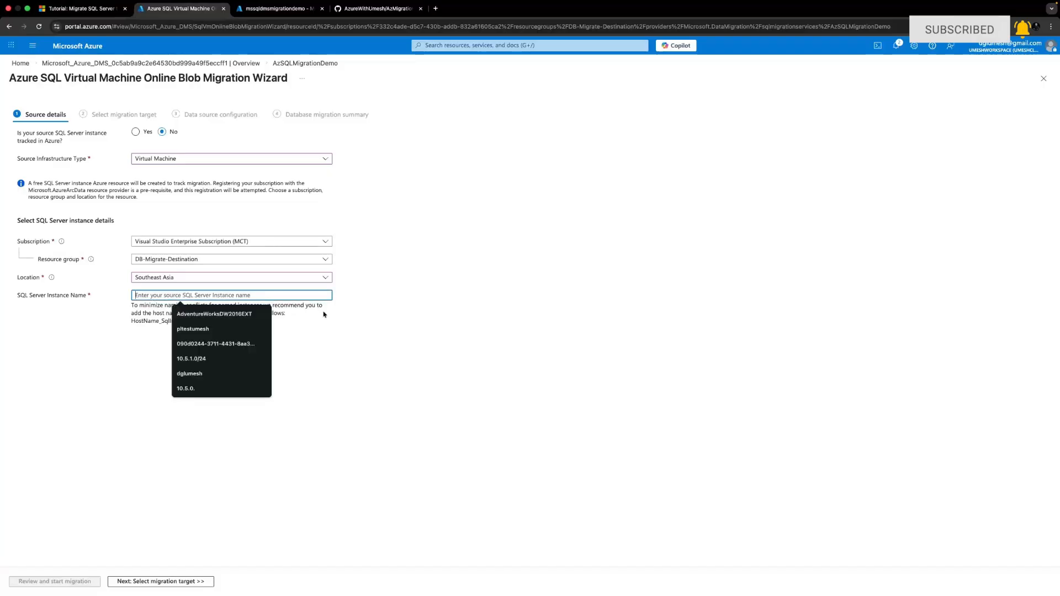
{"action": "left_click_drag", "start_coordinate": [17, 296], "coordinate": [86, 297]}
{"action": "left_click", "coordinate": [159, 396]}
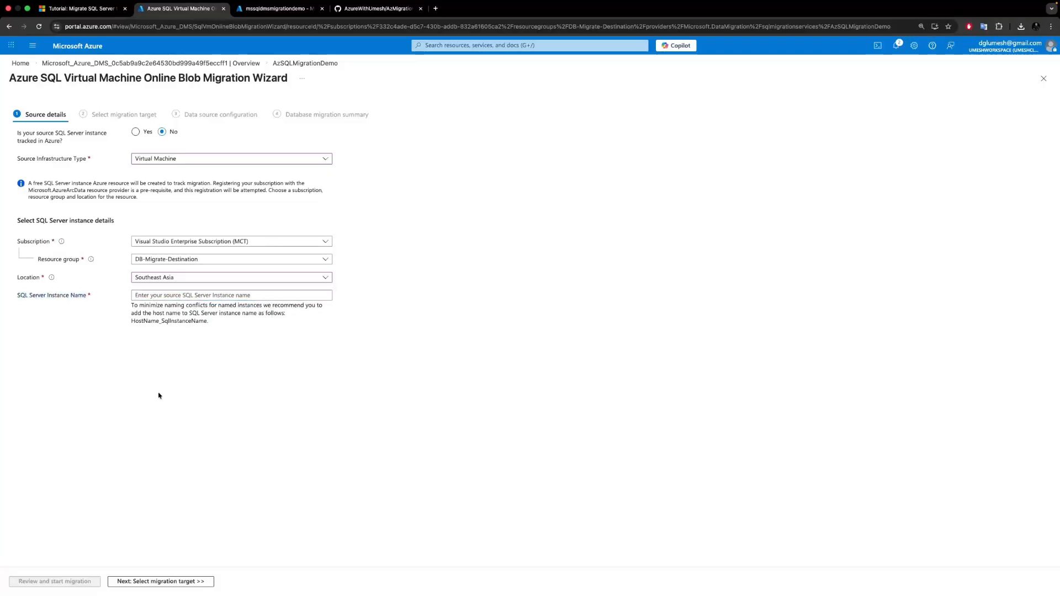
{"action": "left_click", "coordinate": [164, 297]}
{"action": "left_click", "coordinate": [386, 318]}
{"action": "left_click", "coordinate": [143, 298]}
{"action": "type", "text": "M"}
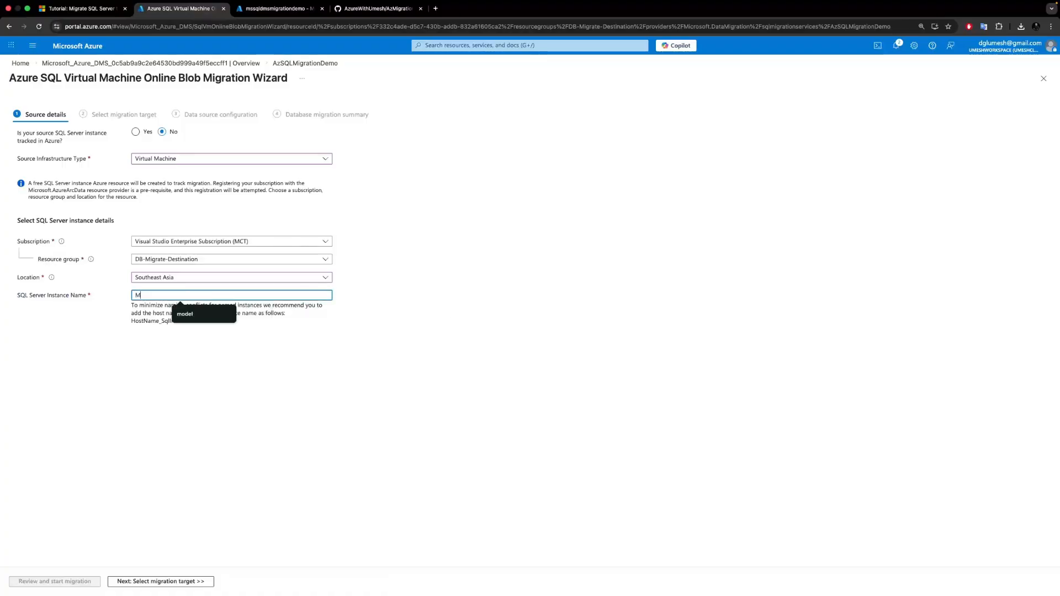
{"action": "type", "text": "SSQLSERVER"}
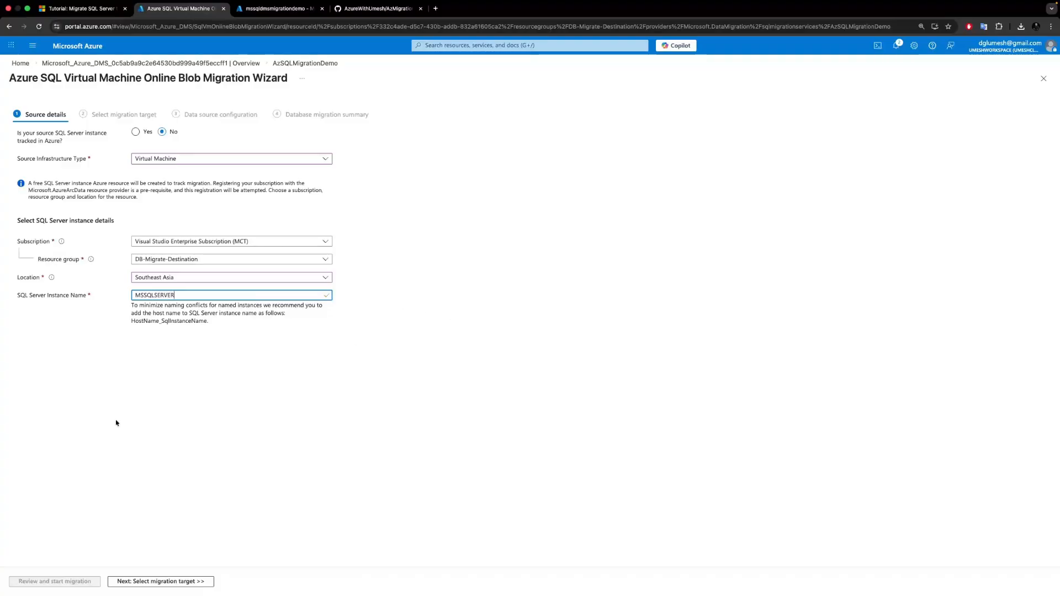
{"action": "left_click", "coordinate": [117, 423]}
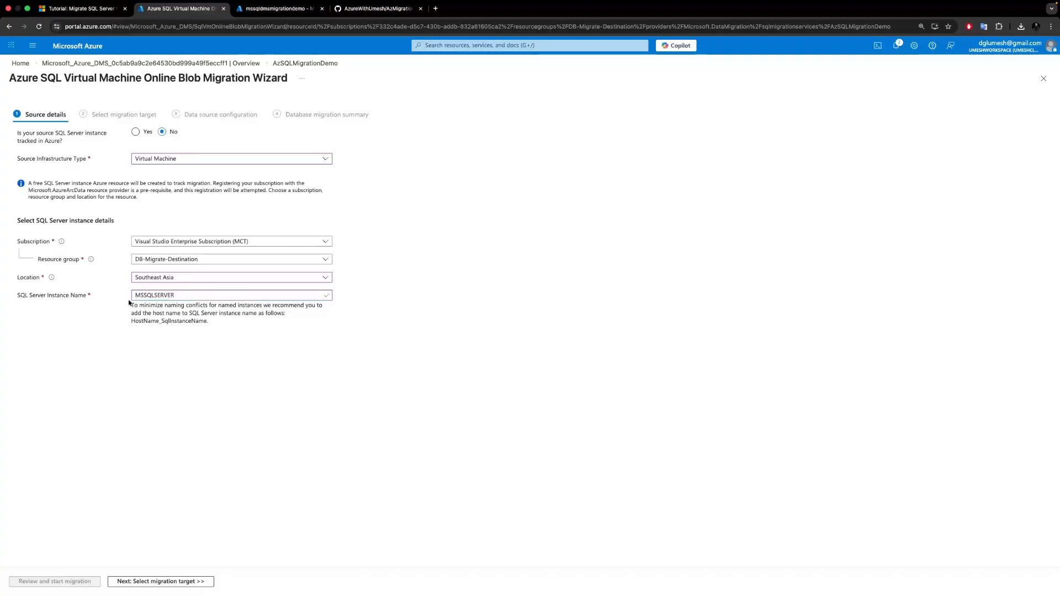
{"action": "left_click", "coordinate": [154, 295]}
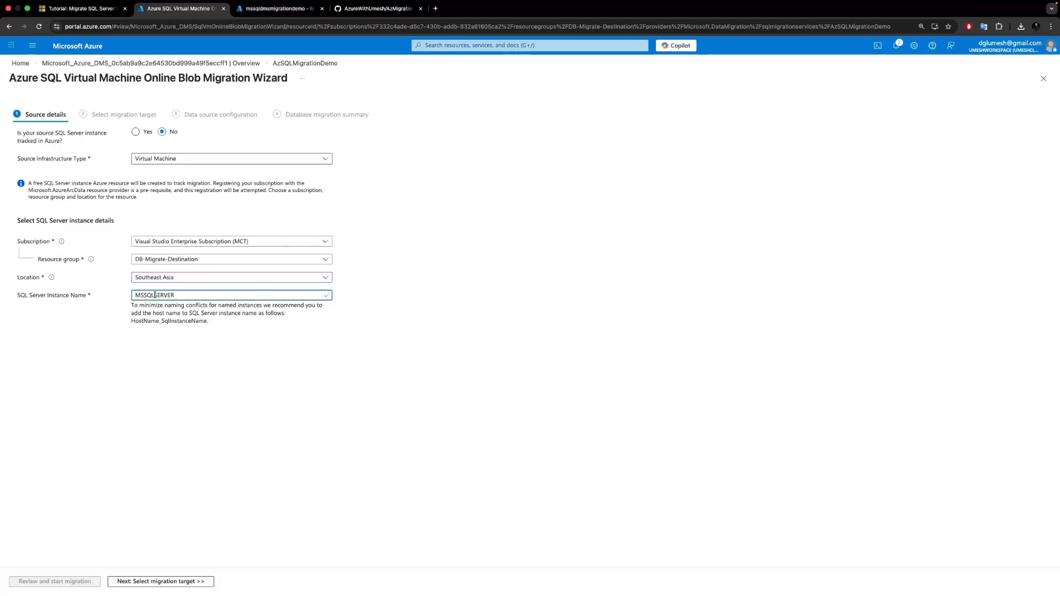
{"action": "key", "text": "ctrl+Right"}
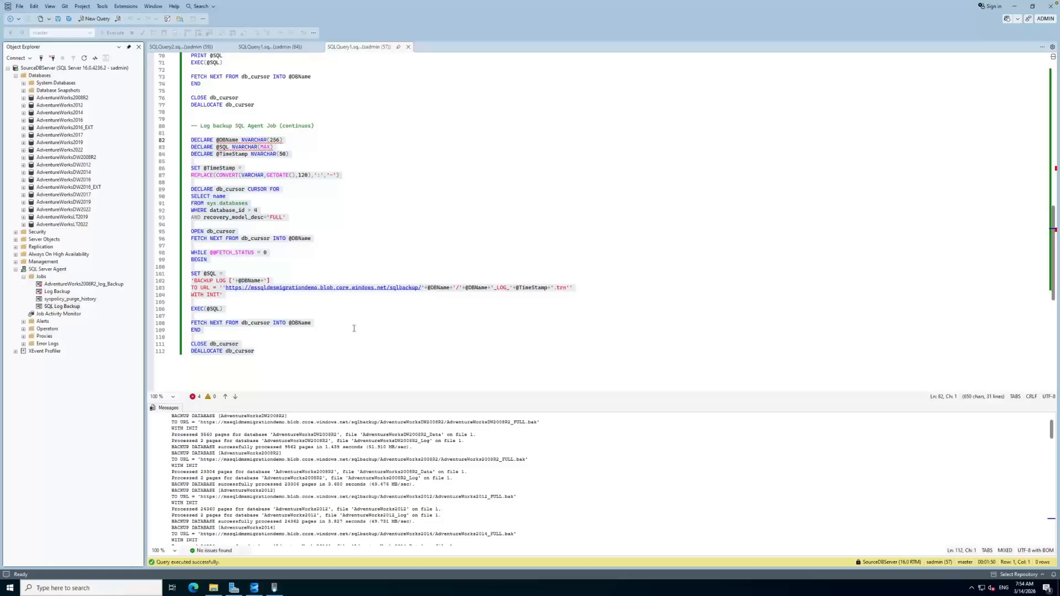
{"action": "key", "text": "ctrl+Left"}
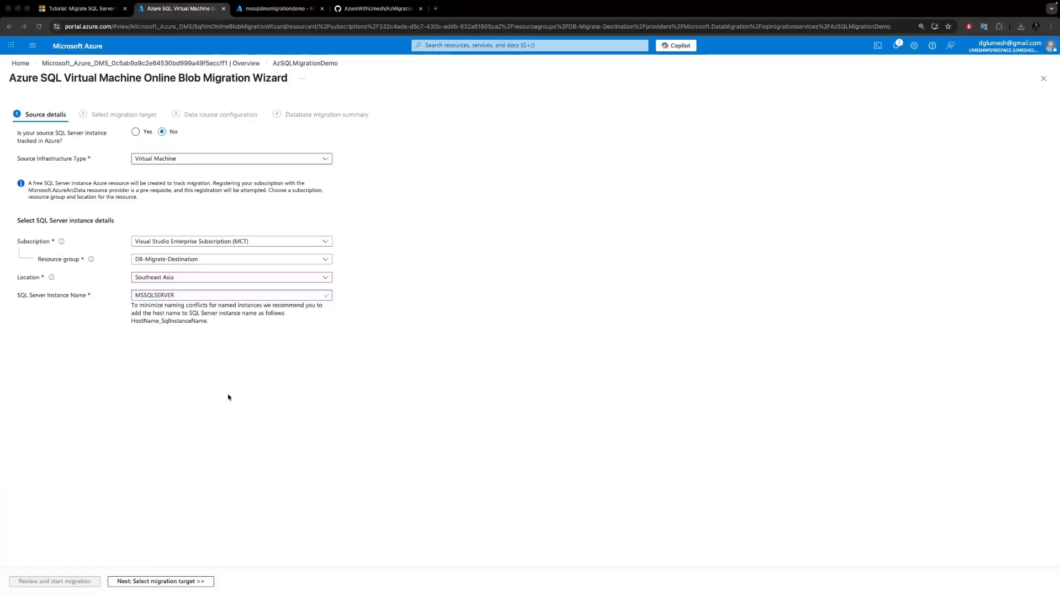
{"action": "left_click", "coordinate": [160, 582]}
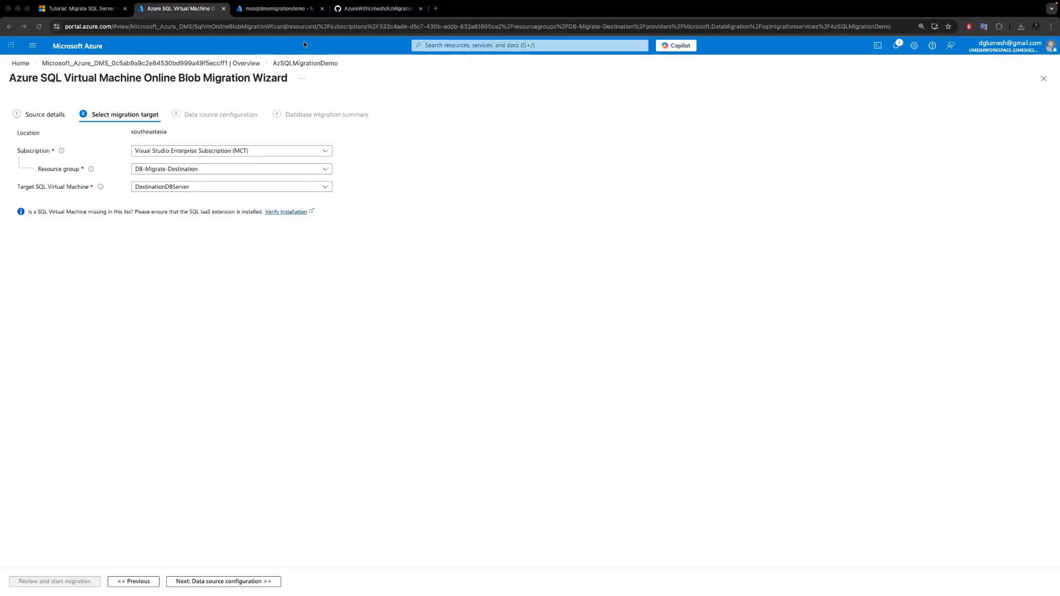
- Check DestinationDBServer in the DB-Migrate-Destination resource group, keep it as the target SQL virtual machine, and proceed to the data source configuration
{"action": "left_click", "coordinate": [282, 9]}
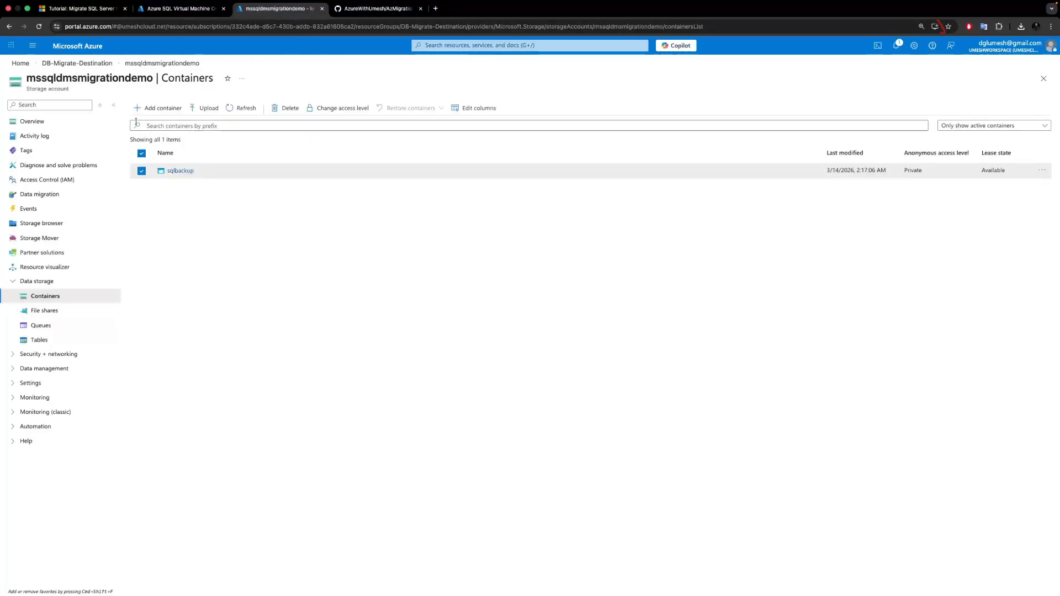
{"action": "left_click", "coordinate": [77, 63]}
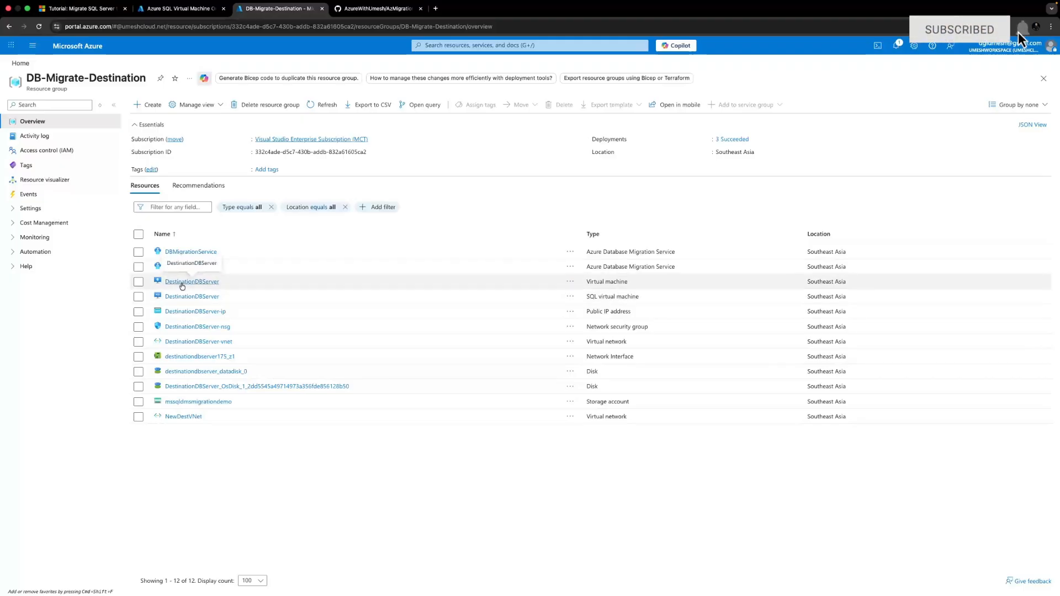
{"action": "left_click", "coordinate": [199, 16]}
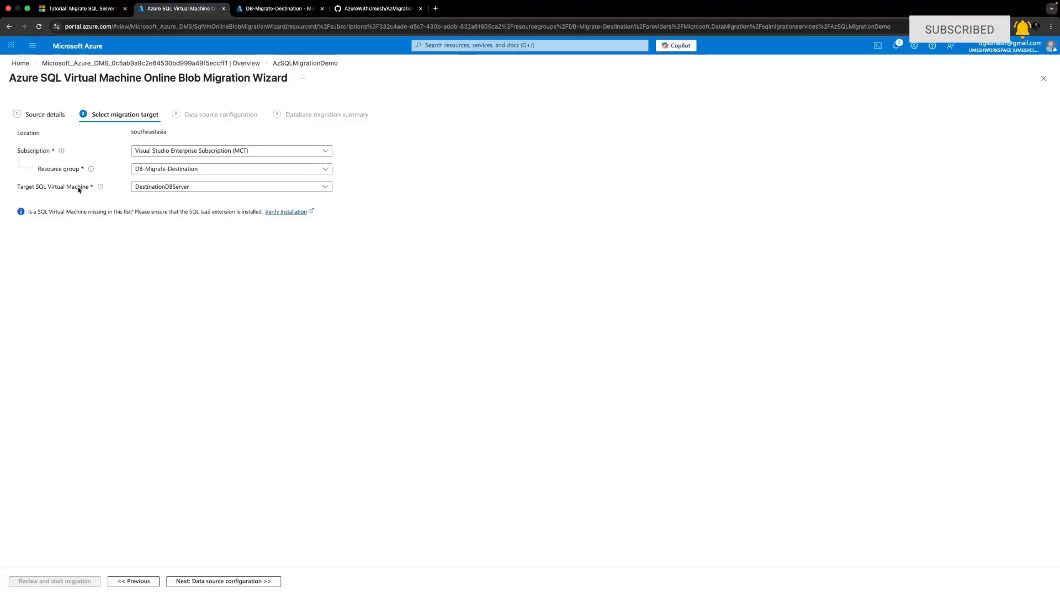
{"action": "left_click_drag", "start_coordinate": [30, 188], "coordinate": [81, 189]}
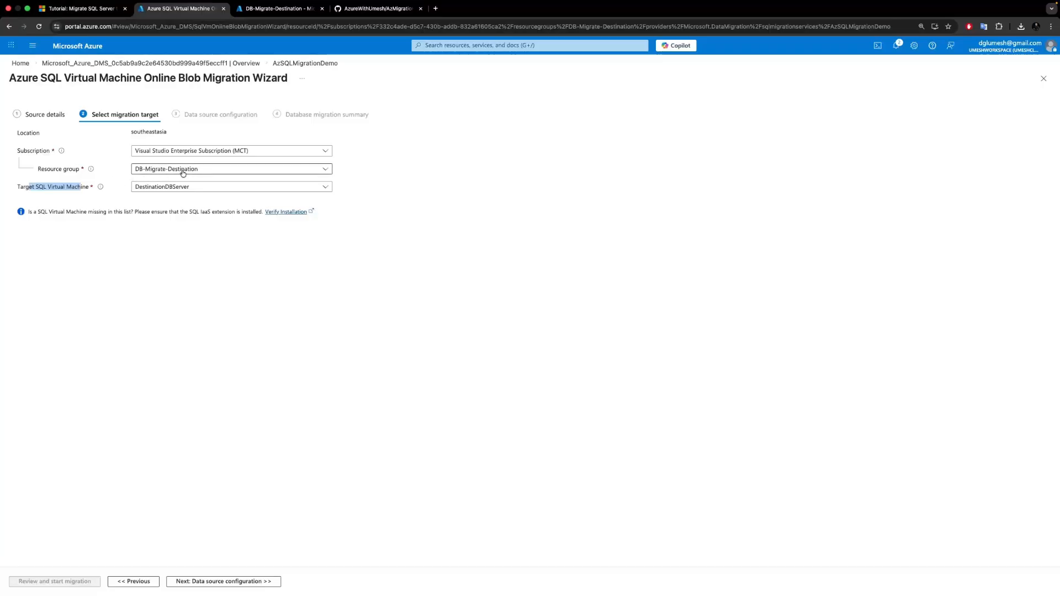
{"action": "left_click", "coordinate": [385, 249]}
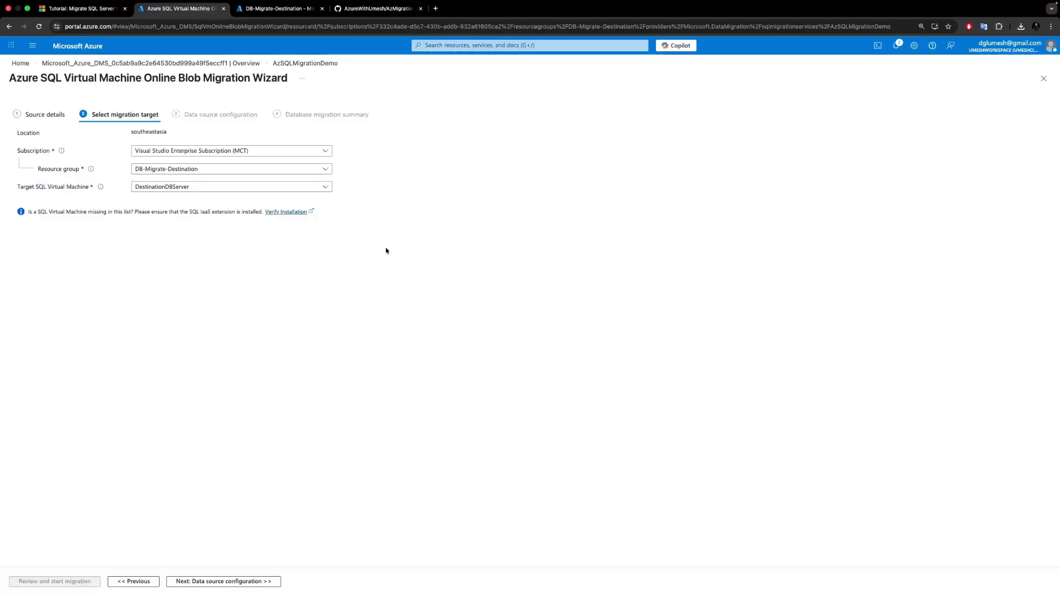
{"action": "left_click", "coordinate": [213, 583]}
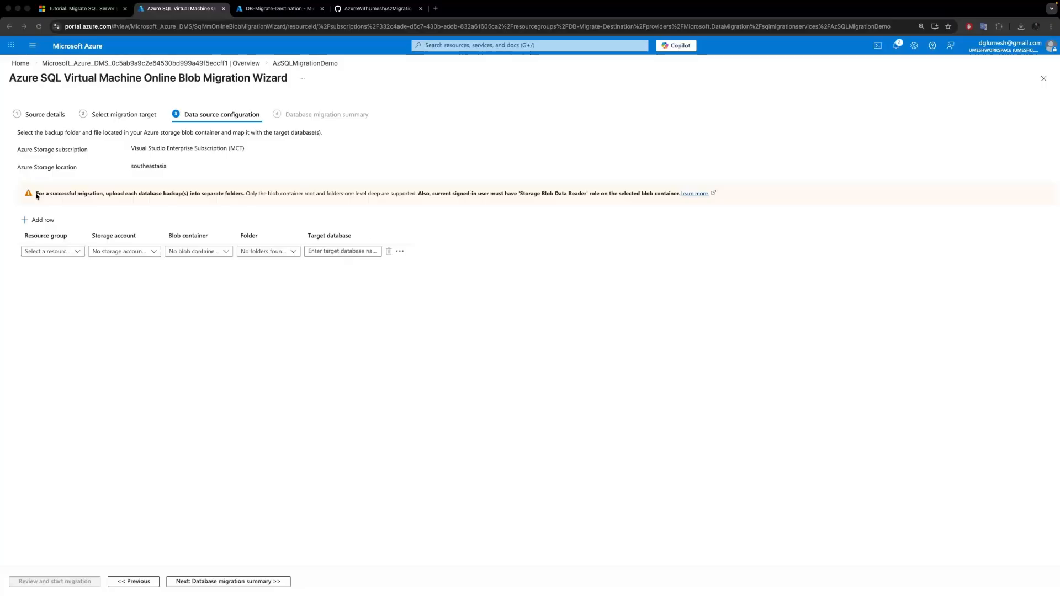
- Review the backup folder requirements and select the DB-Migrate-Destination resource group for the first backup mapping row
{"action": "left_click_drag", "start_coordinate": [90, 194], "coordinate": [246, 195]}
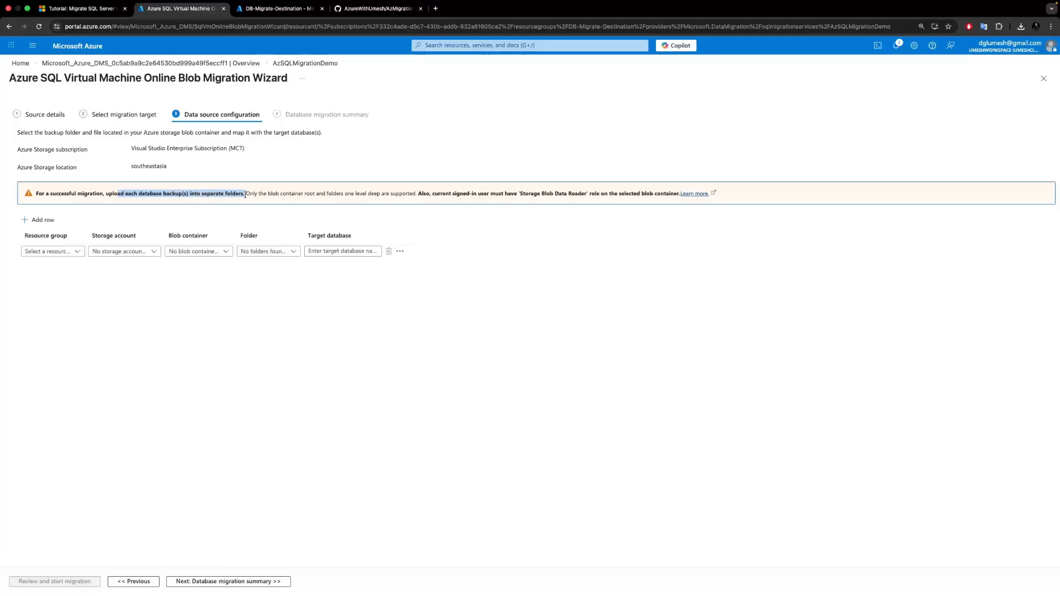
{"action": "left_click_drag", "start_coordinate": [254, 194], "coordinate": [415, 194]}
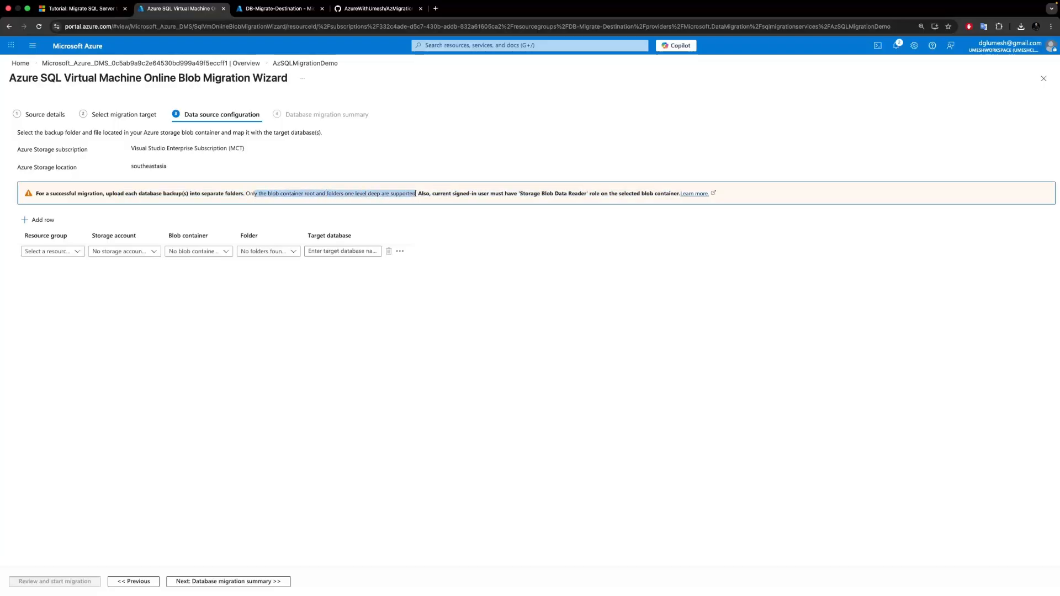
{"action": "left_click", "coordinate": [495, 228]}
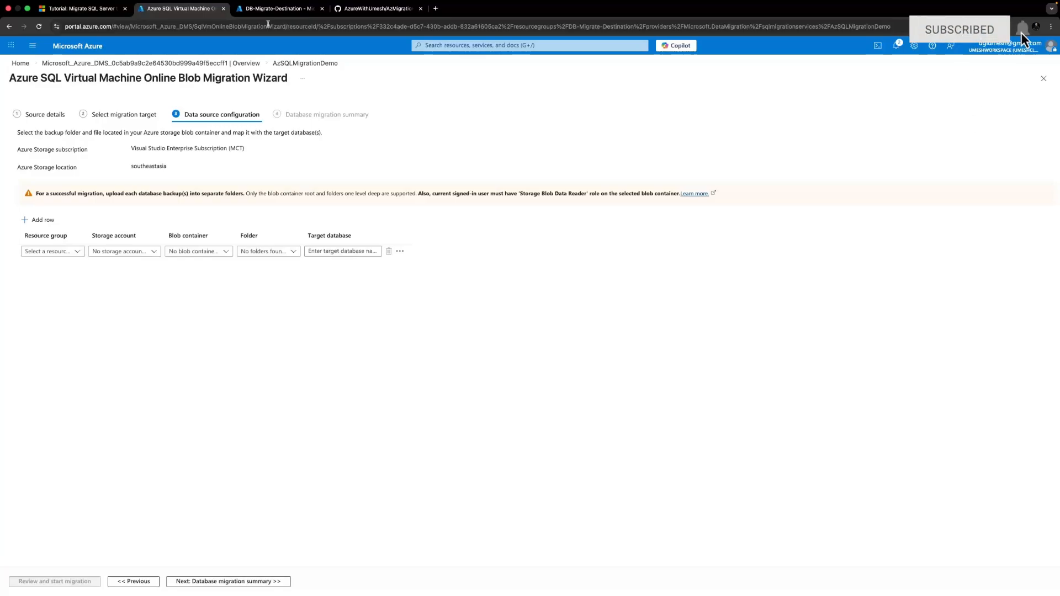
{"action": "left_click", "coordinate": [77, 252]}
{"action": "left_click", "coordinate": [59, 310]}
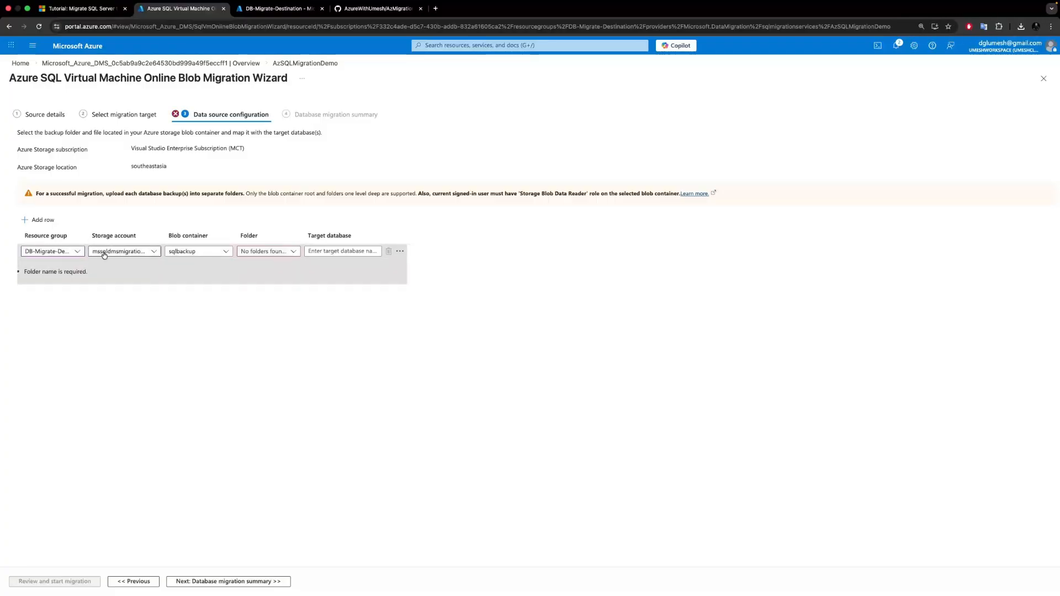
{"action": "left_click_drag", "start_coordinate": [162, 233], "coordinate": [196, 236]}
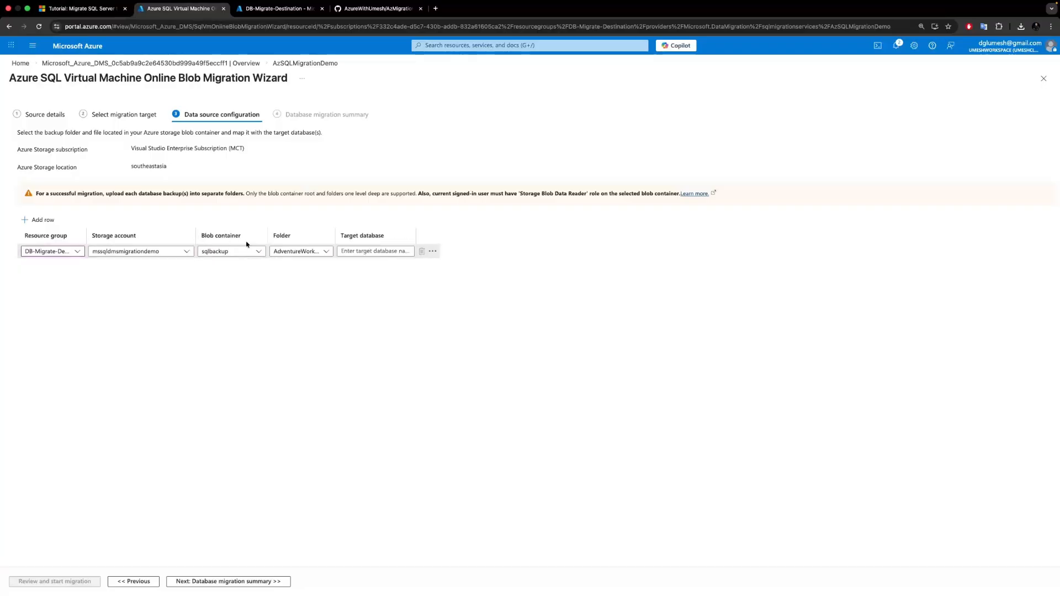
- Map the AdventureWorks2008R2 backup folder in the first row to a target database named AdventureWorks2008R2
{"action": "left_click", "coordinate": [326, 251]}
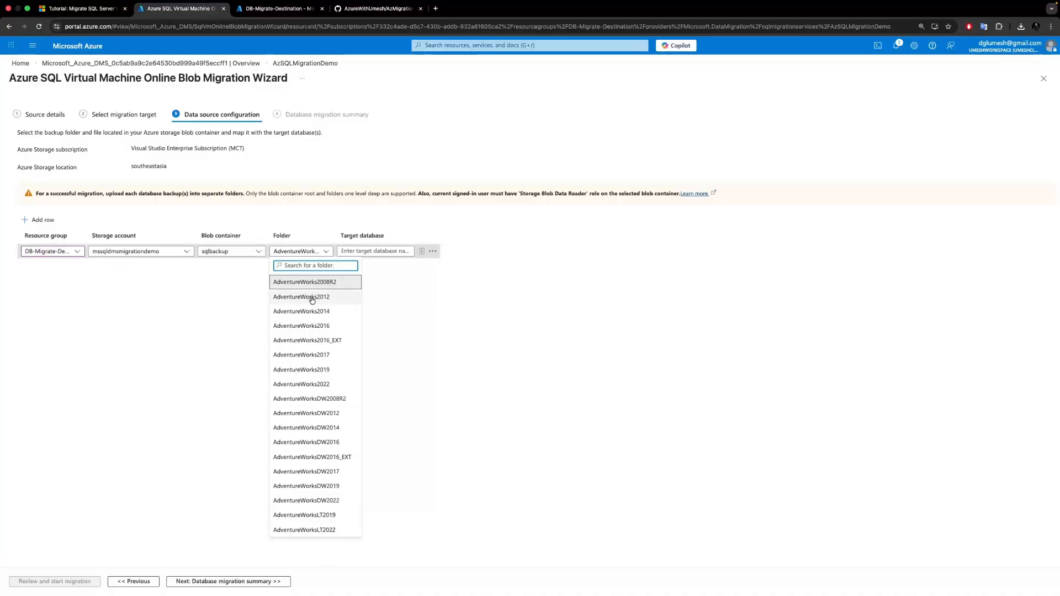
{"action": "left_click", "coordinate": [471, 355]}
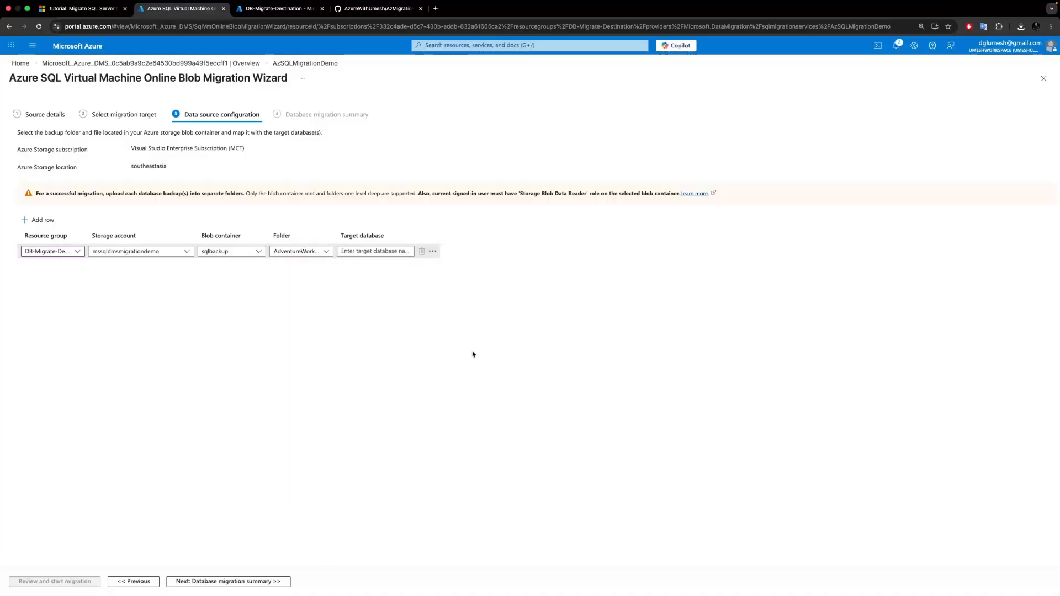
{"action": "left_click", "coordinate": [327, 251]}
{"action": "left_click", "coordinate": [310, 288]}
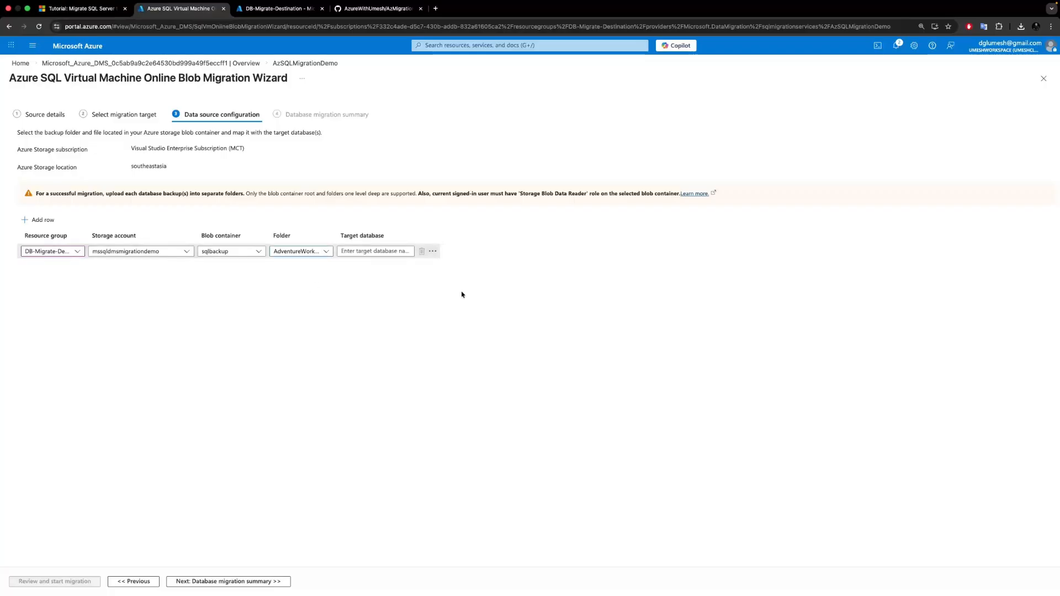
{"action": "left_click", "coordinate": [373, 251]}
{"action": "left_click", "coordinate": [339, 290]}
{"action": "left_click_drag", "start_coordinate": [335, 236], "coordinate": [423, 236]}
{"action": "left_click_drag", "start_coordinate": [346, 251], "coordinate": [272, 255]}
{"action": "key", "text": "ctrl+c"}
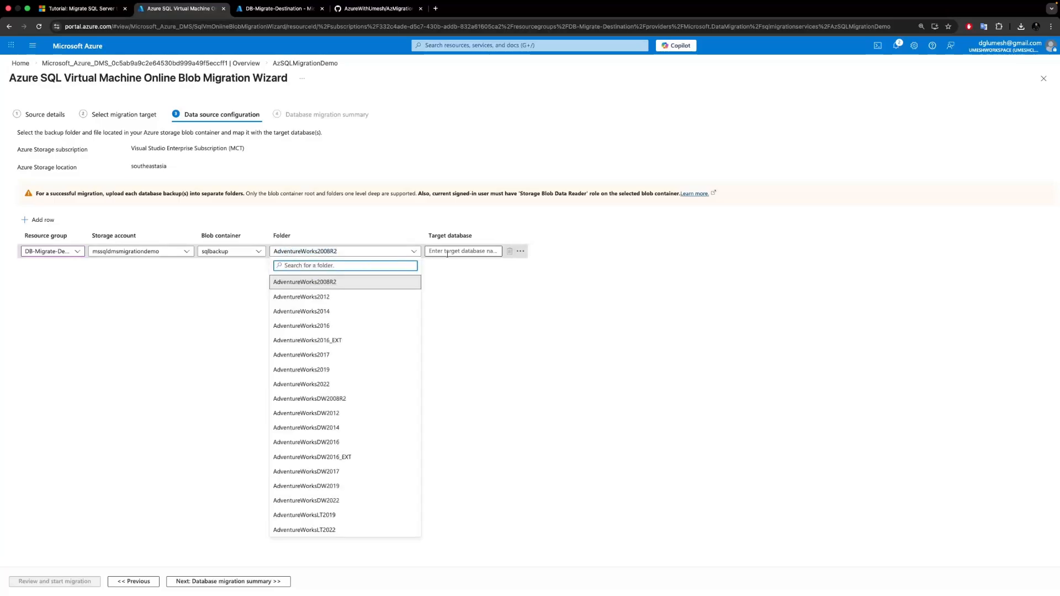
{"action": "left_click", "coordinate": [463, 251]}
{"action": "key", "text": "ctrl+v"}
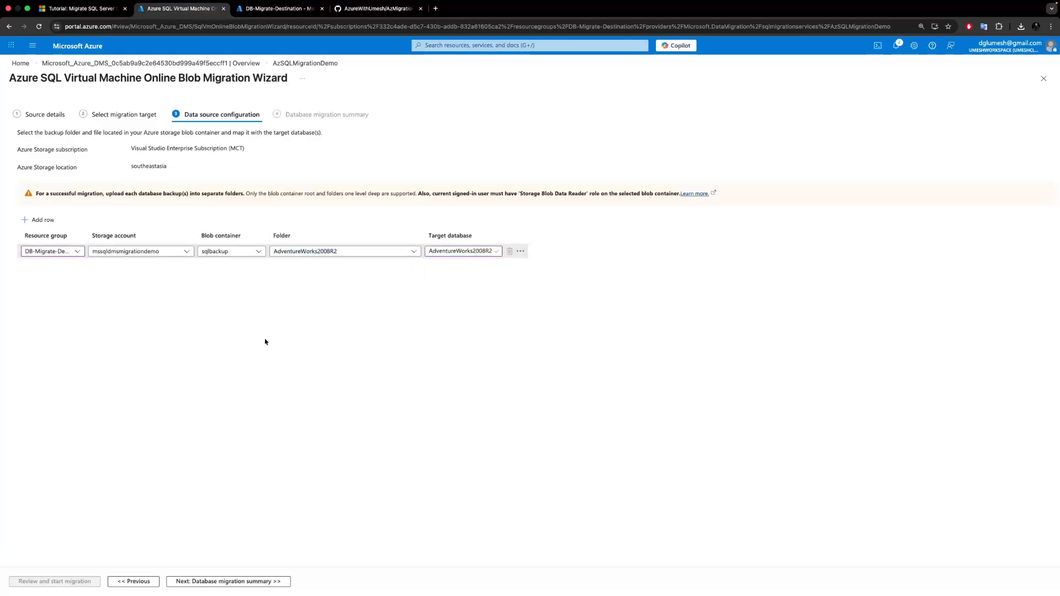
- Add a second mapping row with the DB-Migrate-Destination resource group and the AdventureWorks2012 folder
{"action": "left_click", "coordinate": [41, 221]}
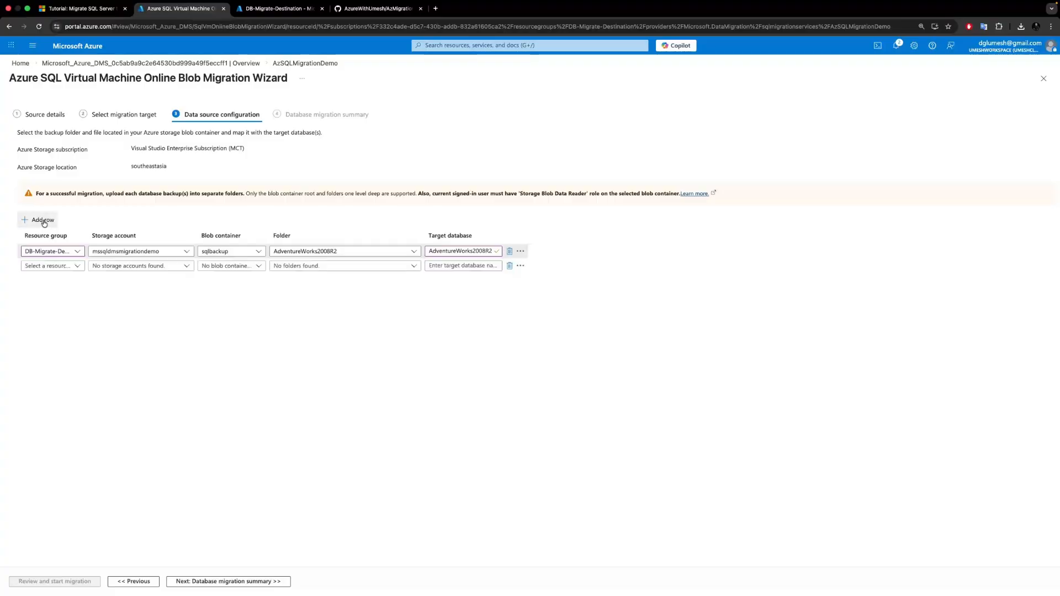
{"action": "left_click", "coordinate": [73, 267]}
{"action": "left_click", "coordinate": [52, 327]}
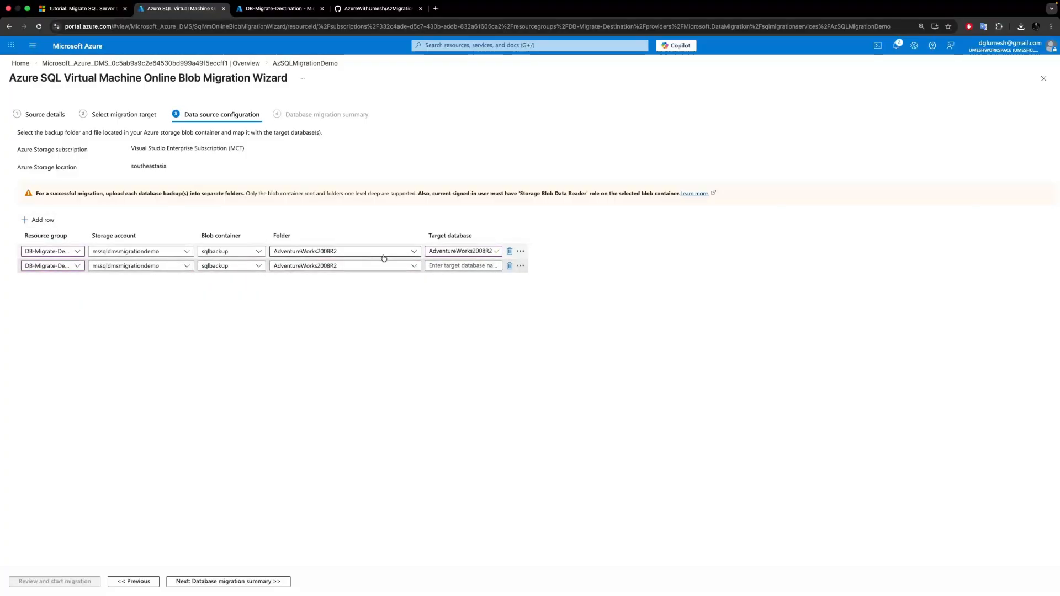
{"action": "left_click", "coordinate": [365, 266]}
{"action": "left_click", "coordinate": [298, 312]}
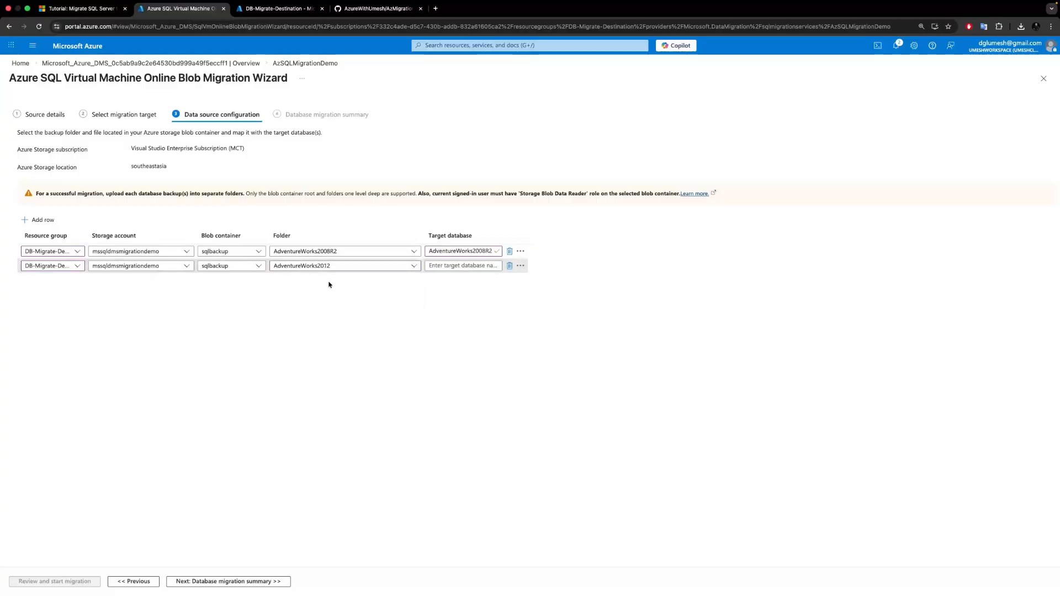
- Check the second row's blob container and enter AdventureWorks2012 as its target database name
{"action": "left_click", "coordinate": [250, 266]}
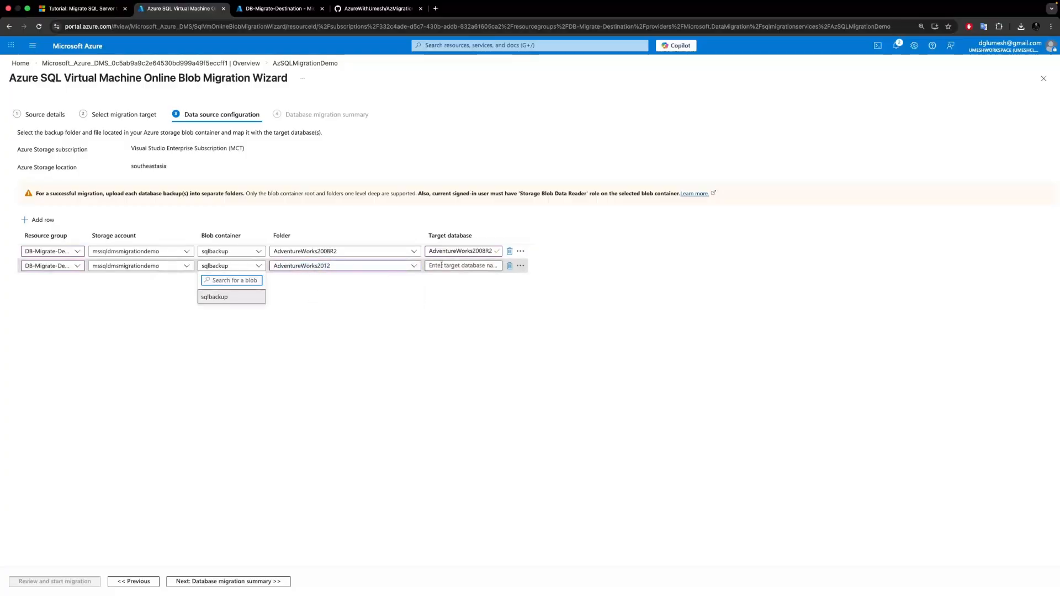
{"action": "left_click_drag", "start_coordinate": [348, 268], "coordinate": [275, 268]}
{"action": "key", "text": "ctrl+c"}
{"action": "left_click", "coordinate": [462, 266]}
{"action": "key", "text": "ctrl+v"}
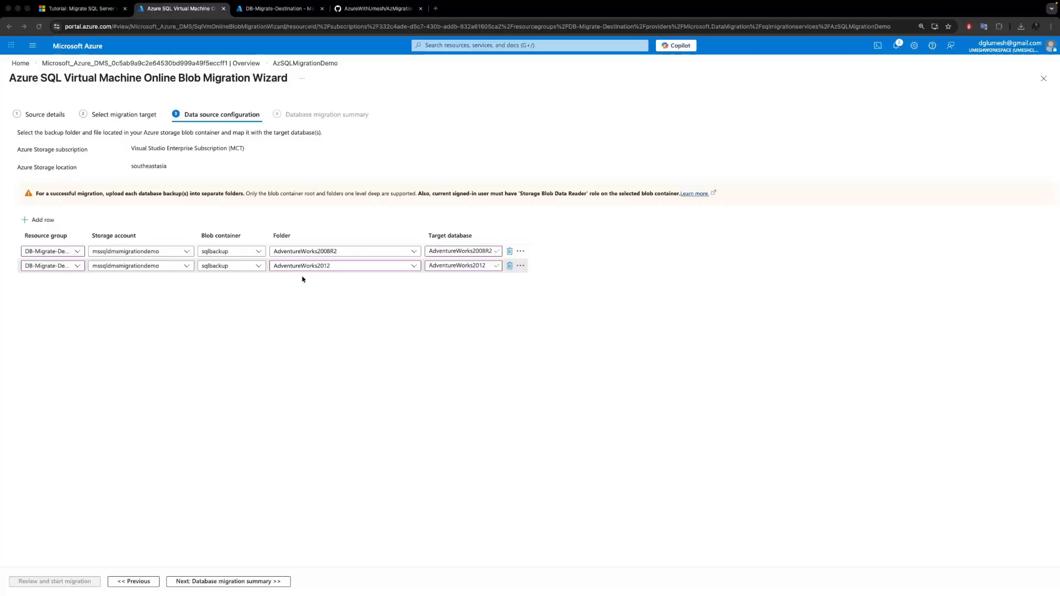
- Proceed to the database migration summary and start the online migration
{"action": "left_click", "coordinate": [172, 368]}
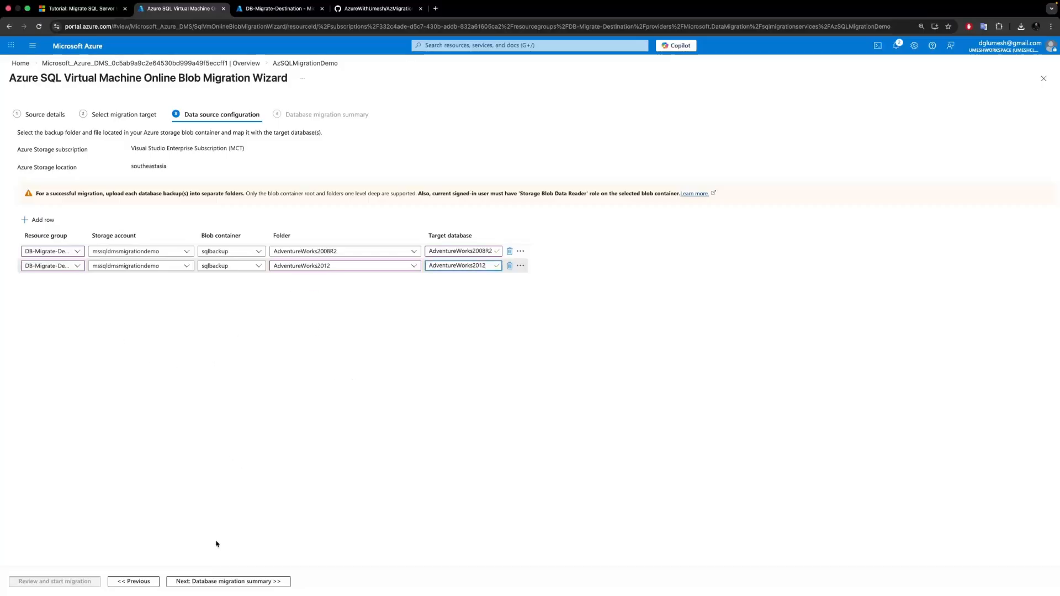
{"action": "left_click", "coordinate": [205, 582]}
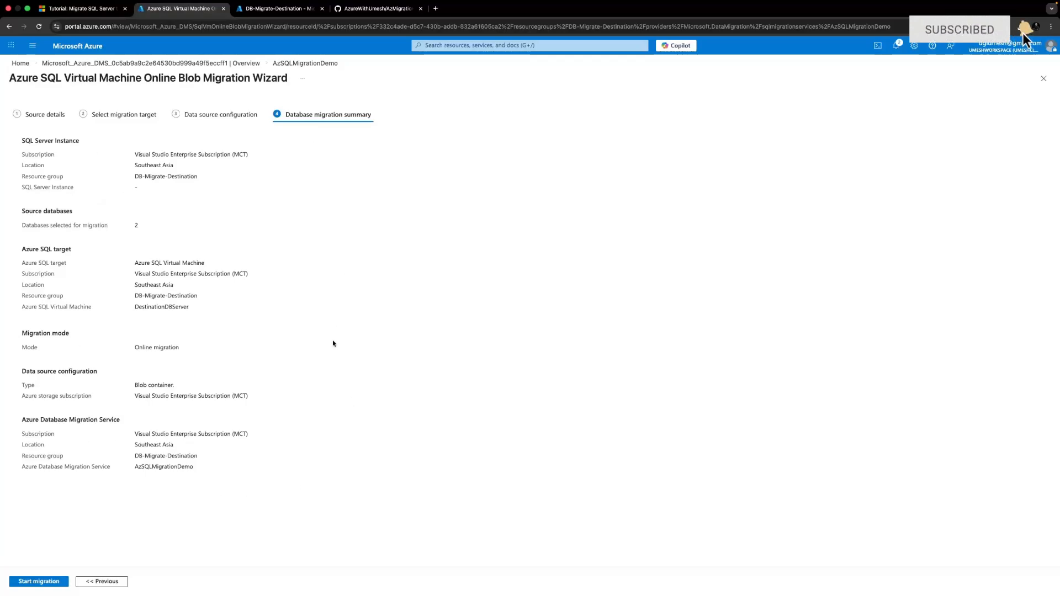
{"action": "left_click", "coordinate": [37, 585]}
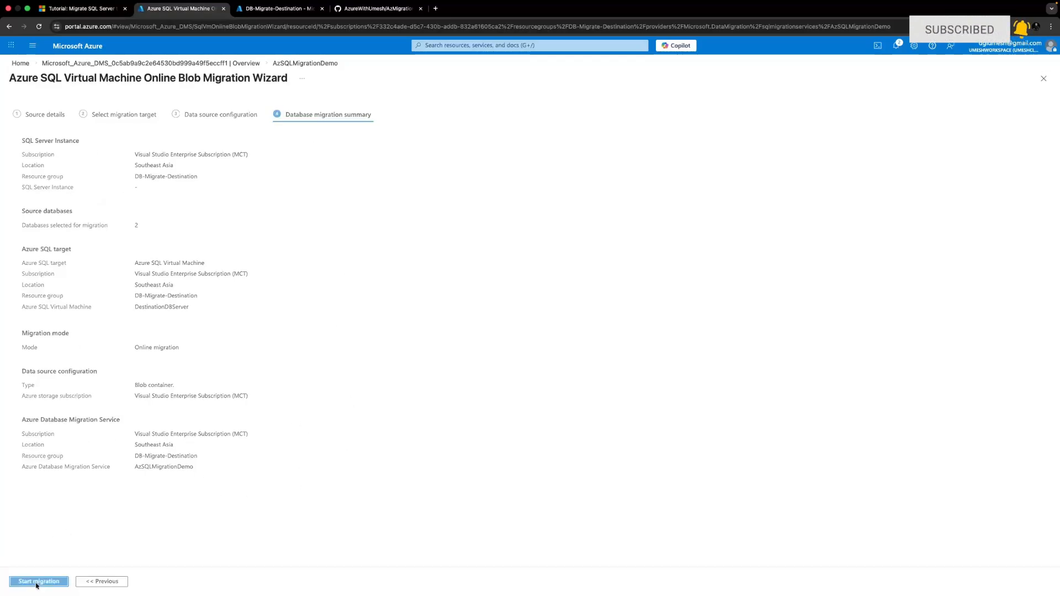
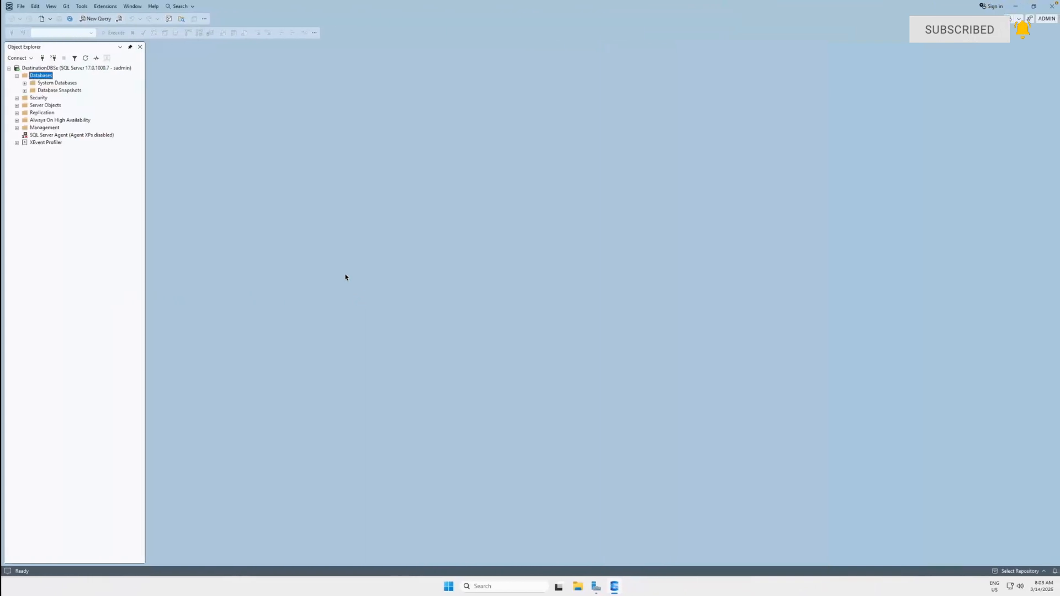
- Refresh the destination server's databases in SQL Server Management Studio, then switch to the Azure portal and refresh the migration list
{"action": "left_click", "coordinate": [84, 58]}
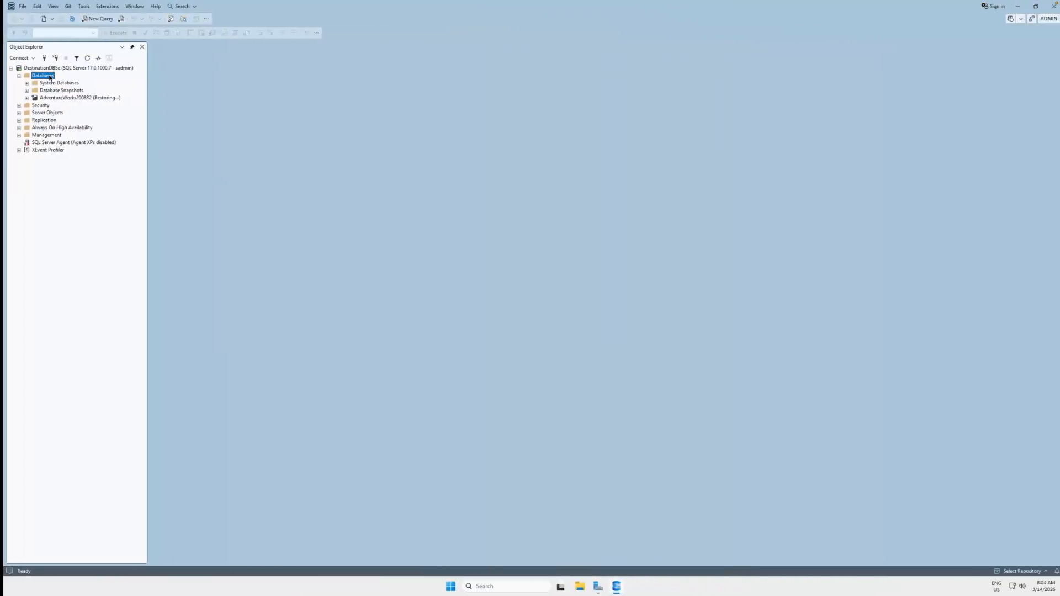
{"action": "left_click", "coordinate": [87, 58]}
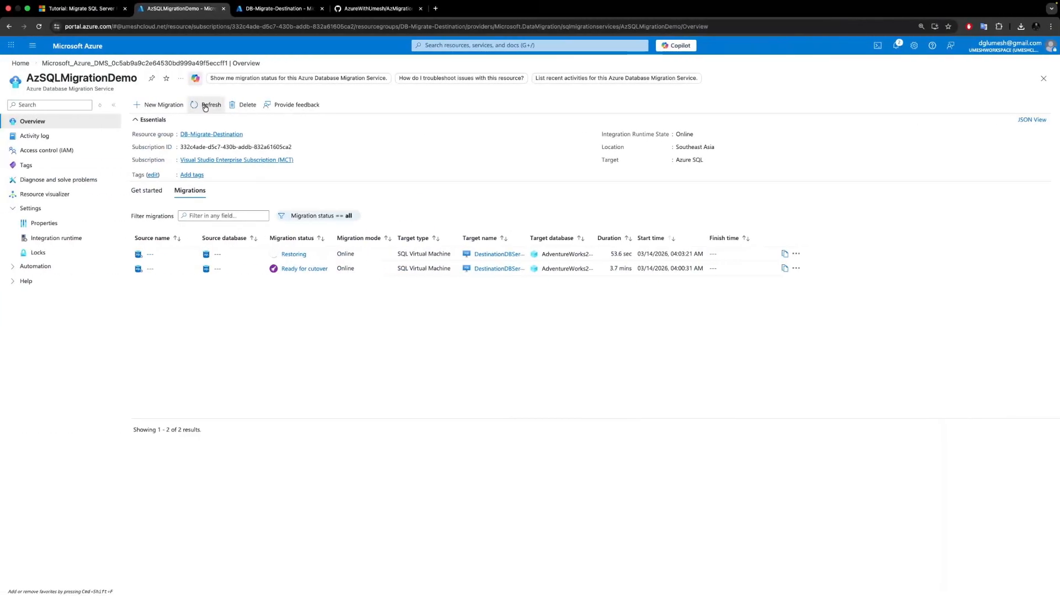
{"action": "left_click", "coordinate": [204, 107]}
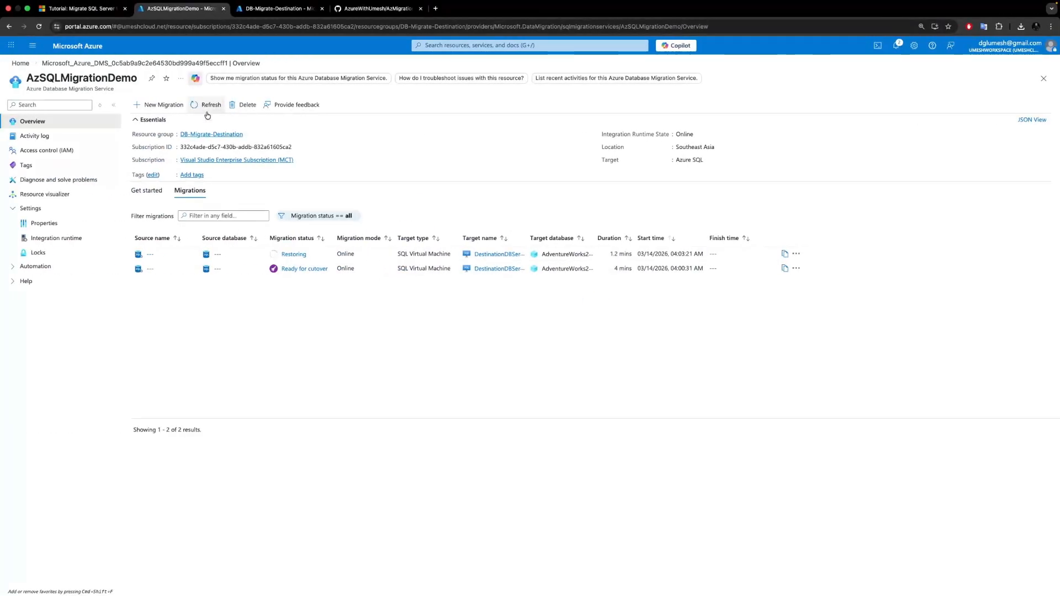
- Open the migration details of the AdventureWorks2008R2 migration marked ready for cutover
{"action": "left_click", "coordinate": [796, 269]}
{"action": "left_click", "coordinate": [704, 321]}
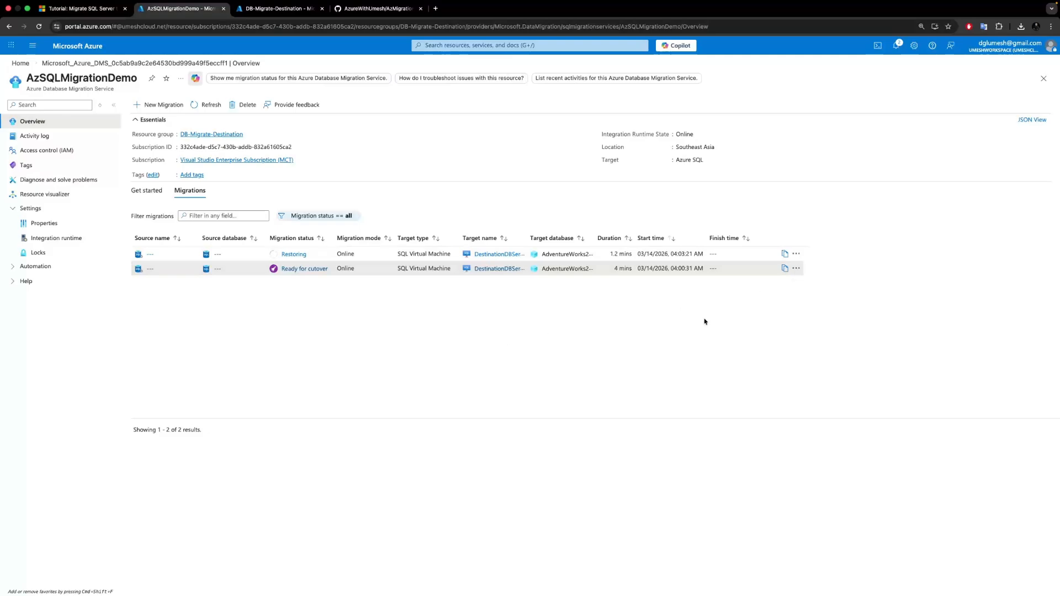
{"action": "left_click", "coordinate": [796, 269]}
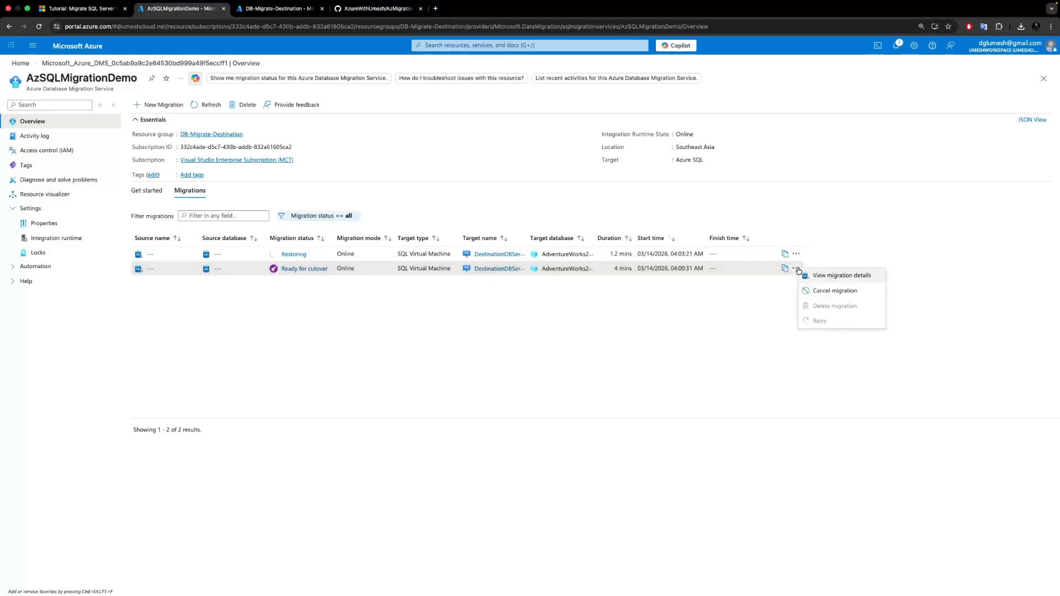
{"action": "left_click", "coordinate": [834, 276]}
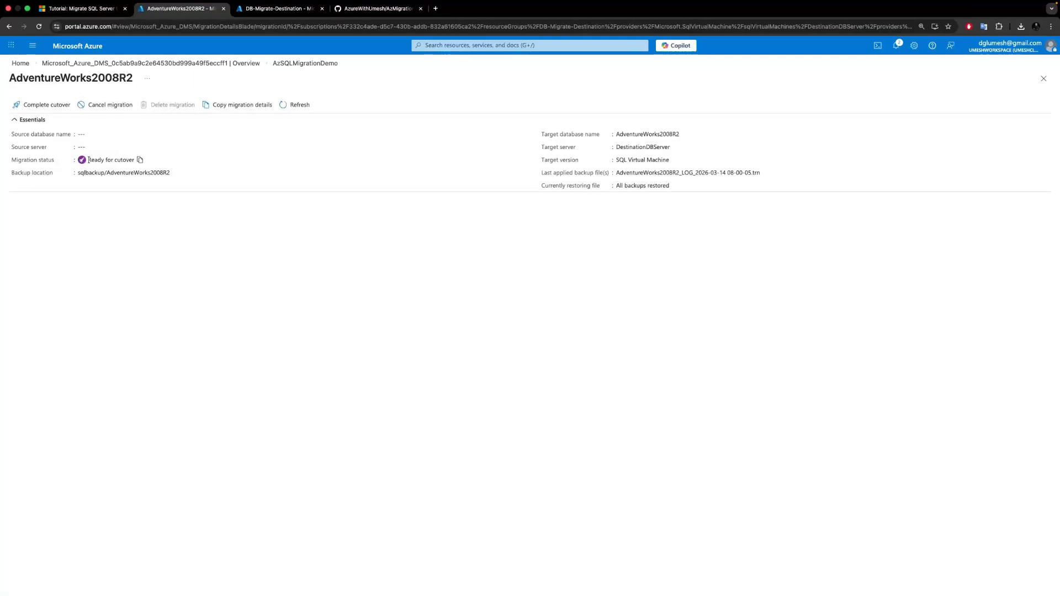
- Examine the AdventureWorks2008R2 migration status and the last applied backup file
{"action": "left_click_drag", "start_coordinate": [88, 160], "coordinate": [132, 161]}
{"action": "left_click", "coordinate": [545, 271]}
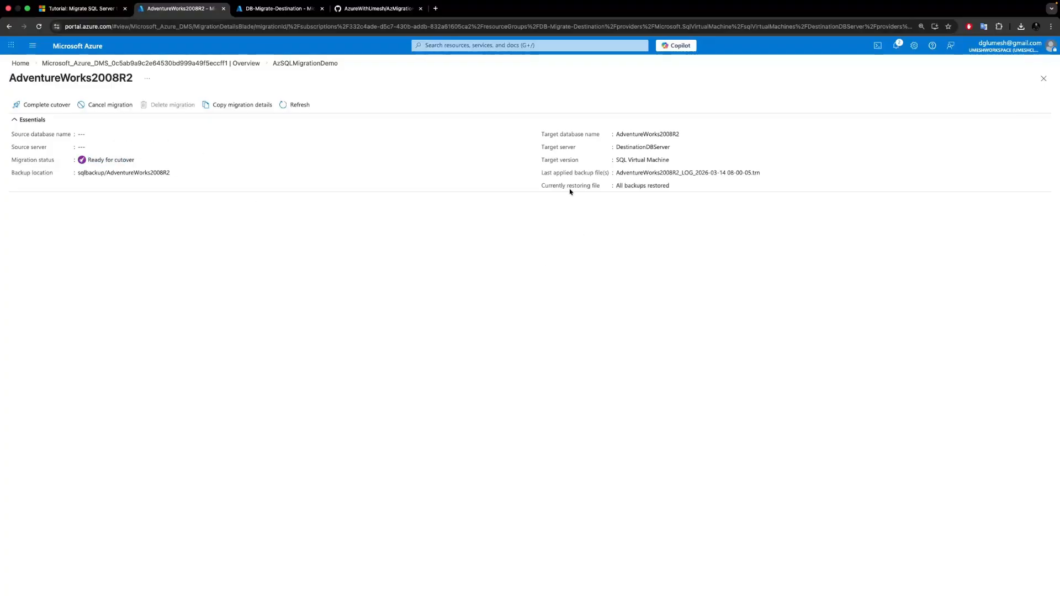
{"action": "left_click_drag", "start_coordinate": [547, 176], "coordinate": [759, 175]}
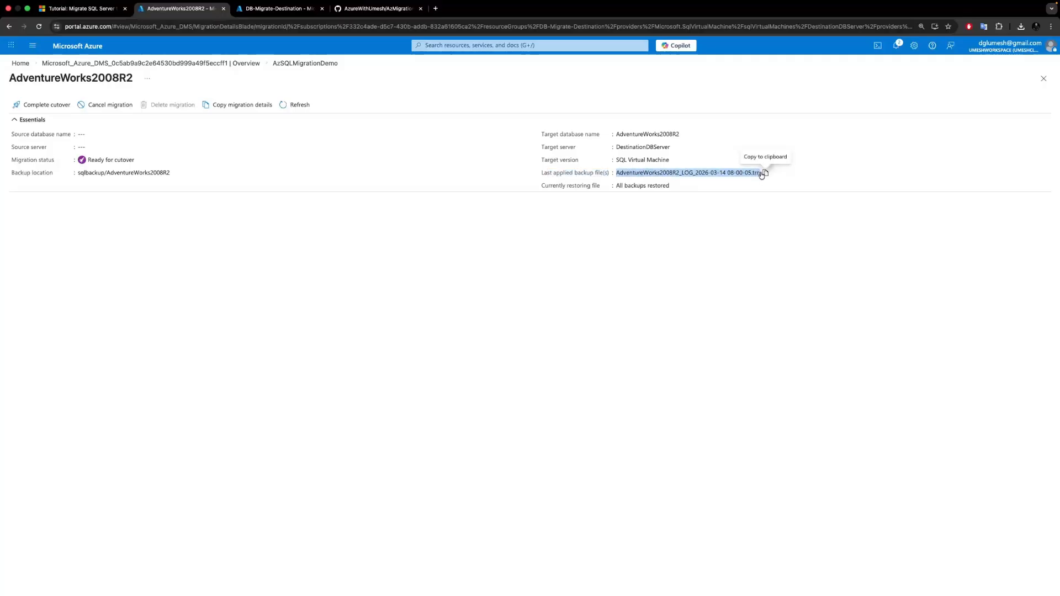
{"action": "left_click", "coordinate": [657, 252]}
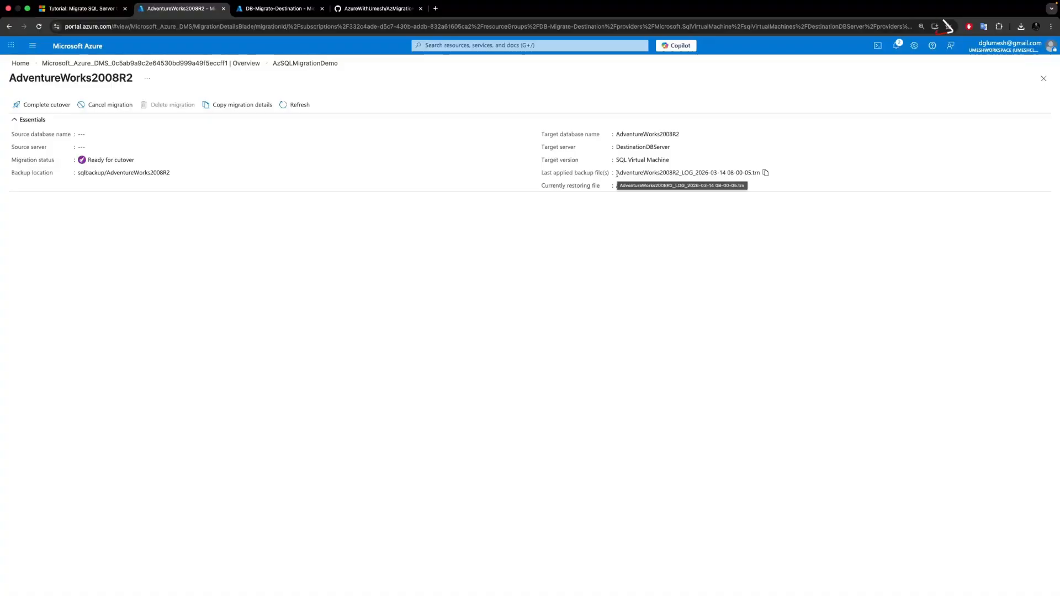
{"action": "left_click_drag", "start_coordinate": [617, 175], "coordinate": [756, 175]}
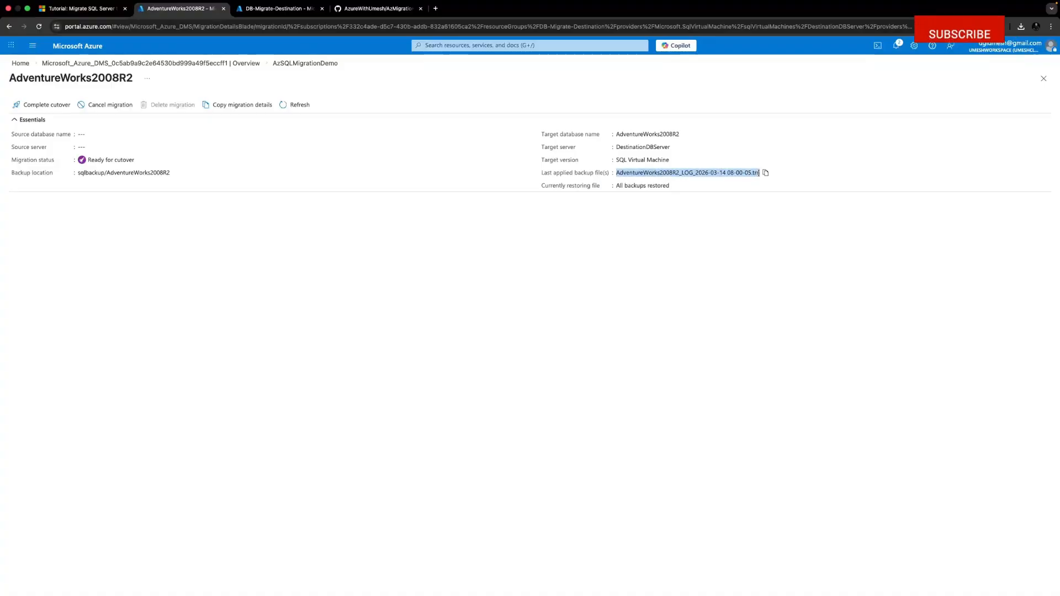
{"action": "left_click", "coordinate": [479, 215]}
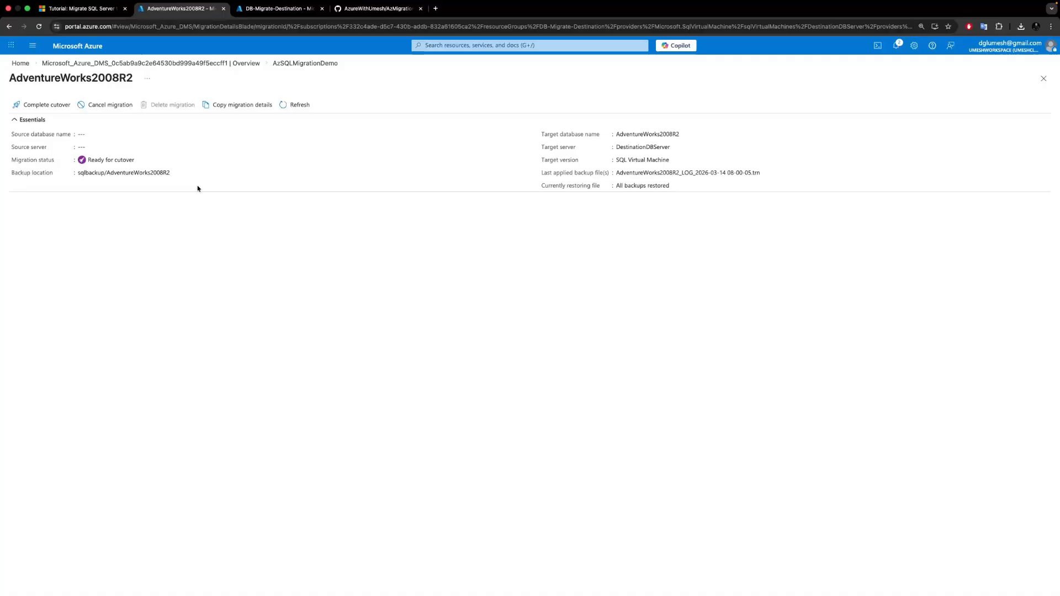
- Open the Complete cutover settings for AdventureWorks2008R2 and read the steps required before cutover
{"action": "left_click", "coordinate": [39, 105]}
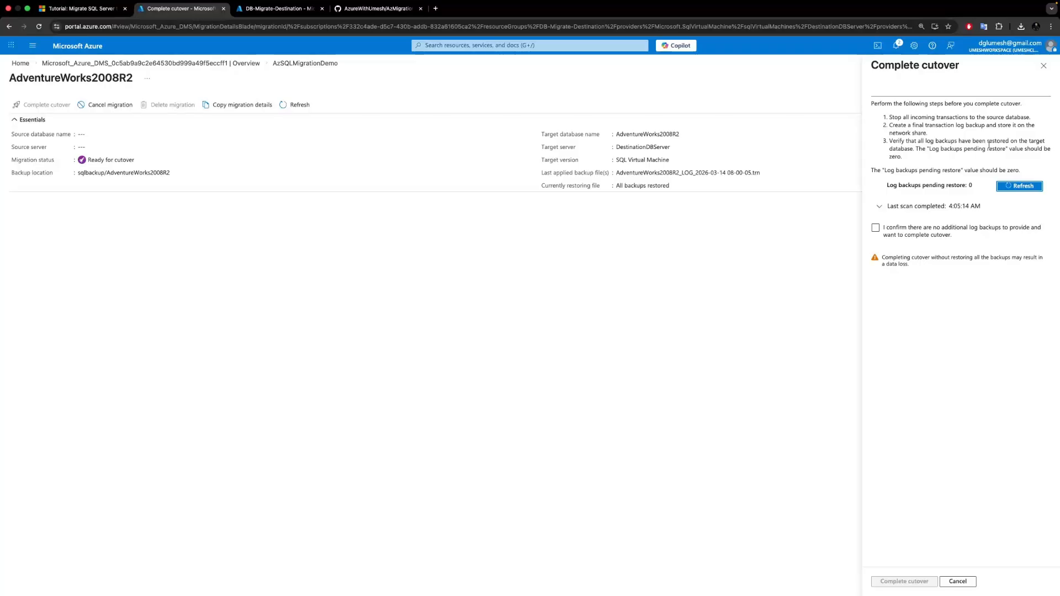
{"action": "left_click_drag", "start_coordinate": [873, 103], "coordinate": [909, 151]}
{"action": "left_click", "coordinate": [943, 254]}
{"action": "left_click_drag", "start_coordinate": [888, 117], "coordinate": [937, 118]}
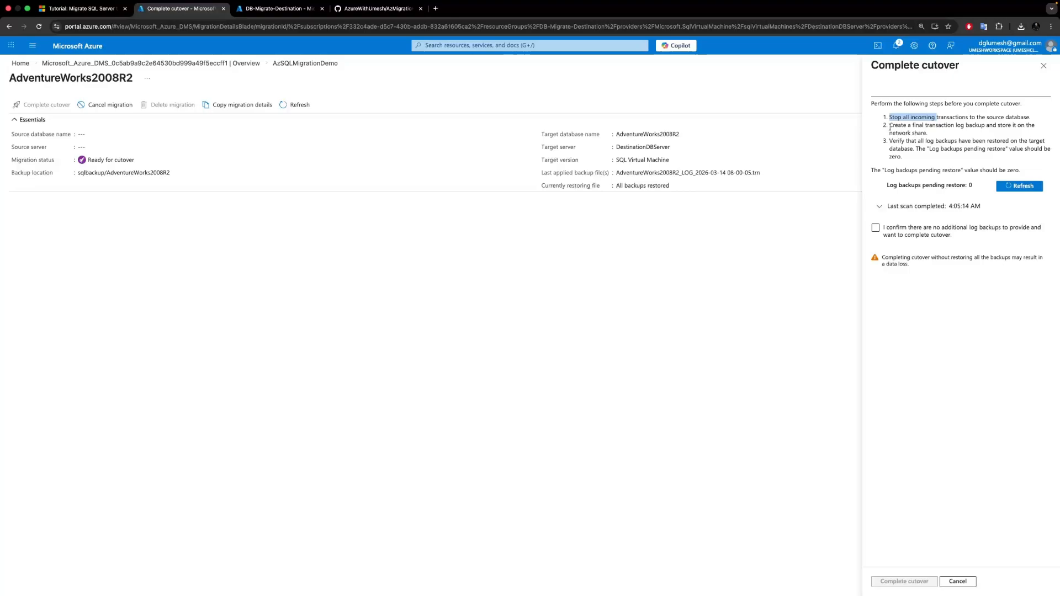
- Check the SQL Log Backup job in the source server's SQL Server Management Studio, then return to the portal's log backup restore requirement
{"action": "key", "text": "ctrl+Right"}
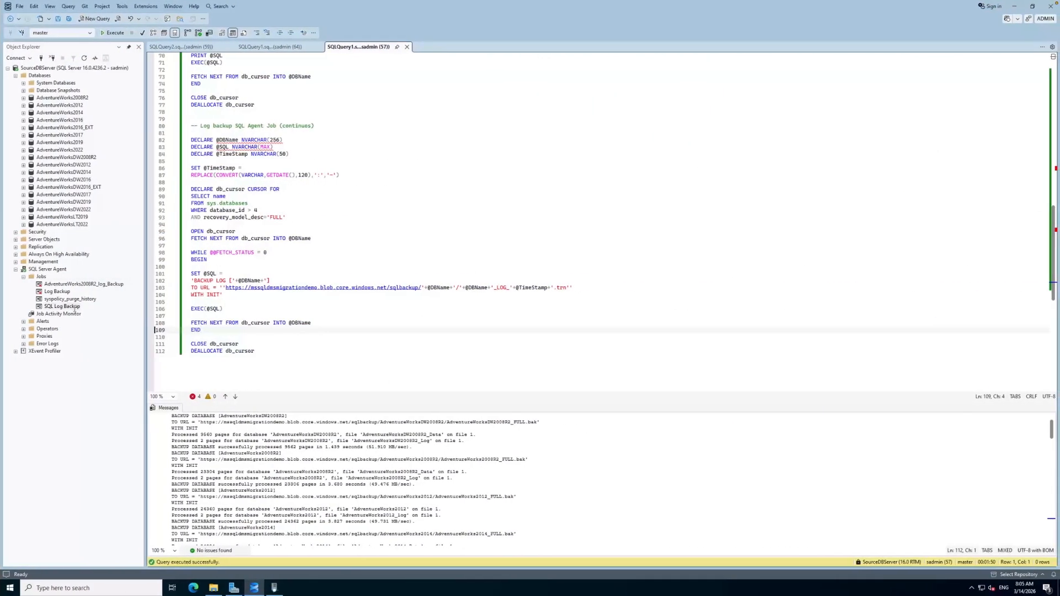
{"action": "right_click", "coordinate": [64, 310]}
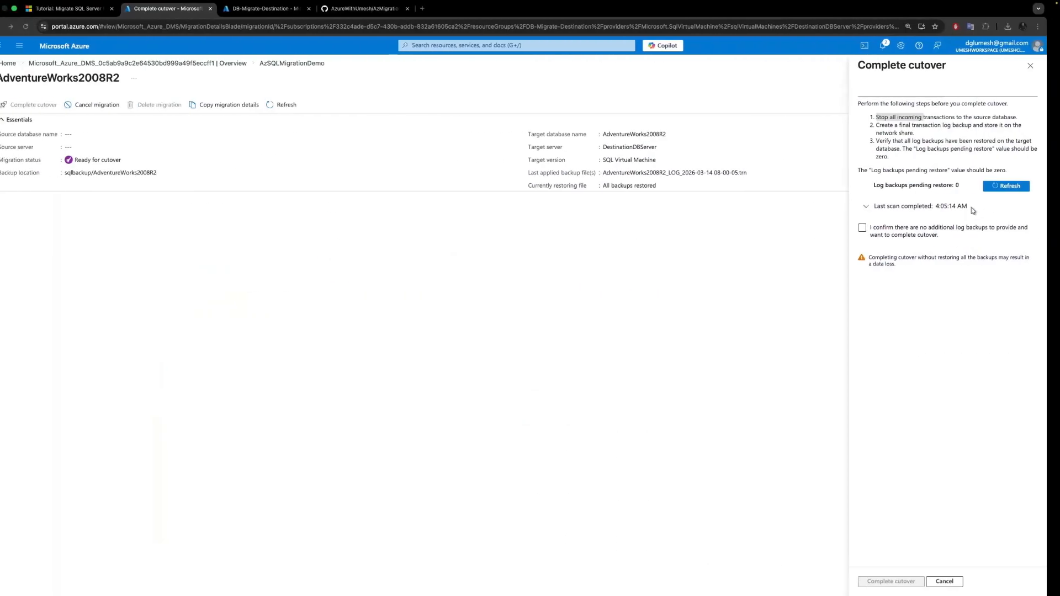
{"action": "left_click_drag", "start_coordinate": [890, 142], "coordinate": [1034, 142]}
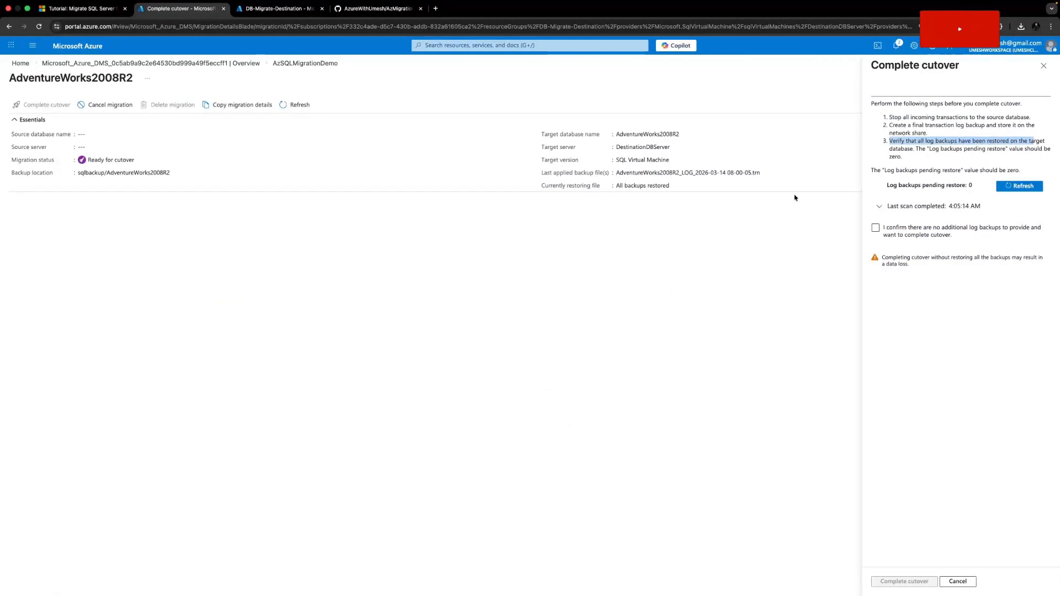
- Refresh the count of log backups pending restore, confirm there are no additional log backups to provide, and complete the AdventureWorks2008R2 cutover
{"action": "left_click_drag", "start_coordinate": [899, 186], "coordinate": [957, 186]}
{"action": "left_click", "coordinate": [1016, 189]}
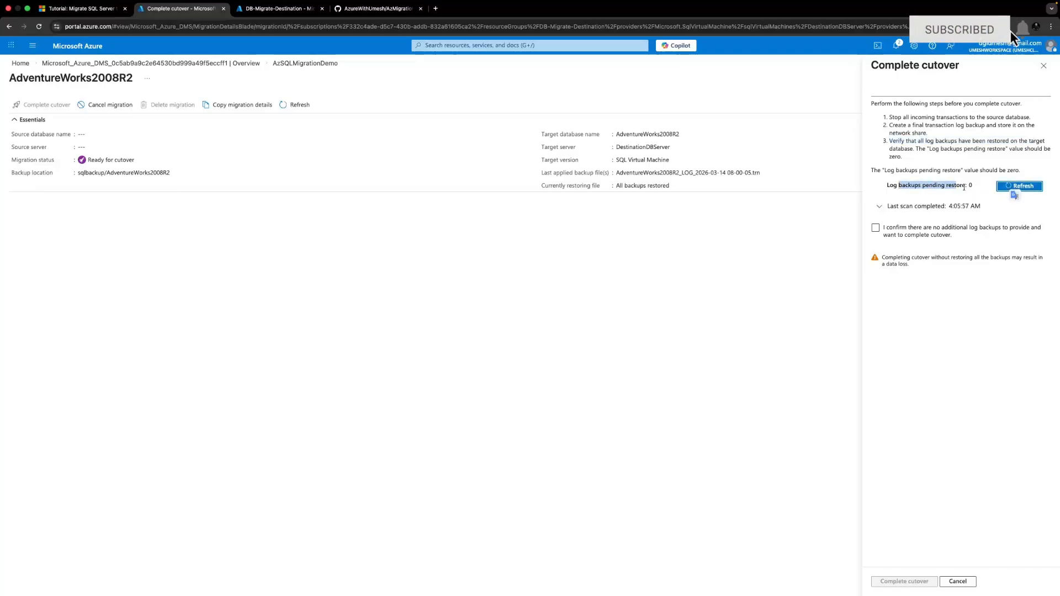
{"action": "left_click_drag", "start_coordinate": [893, 186], "coordinate": [968, 187]}
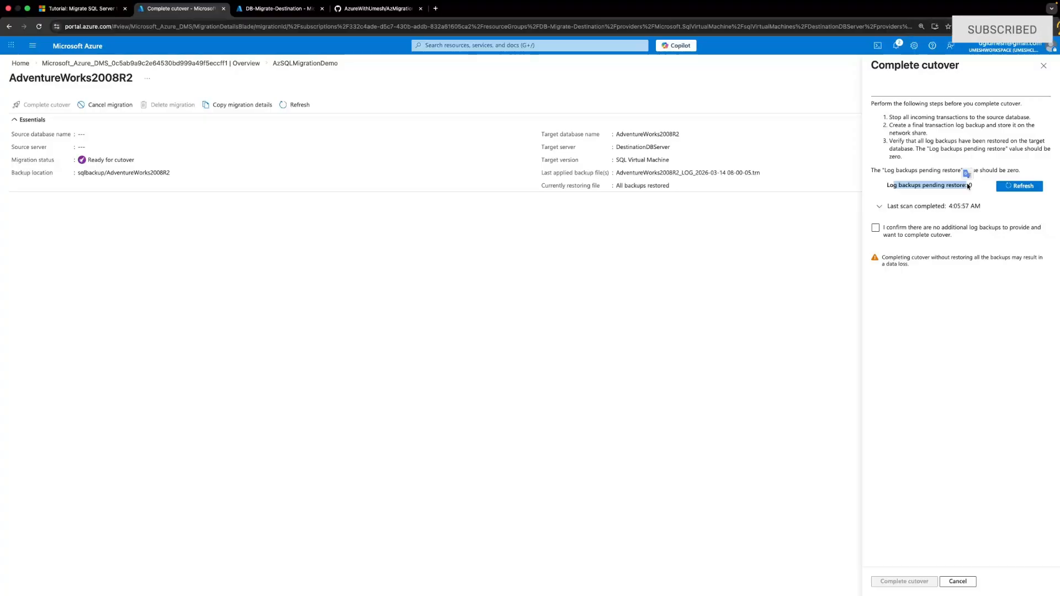
{"action": "left_click", "coordinate": [875, 229]}
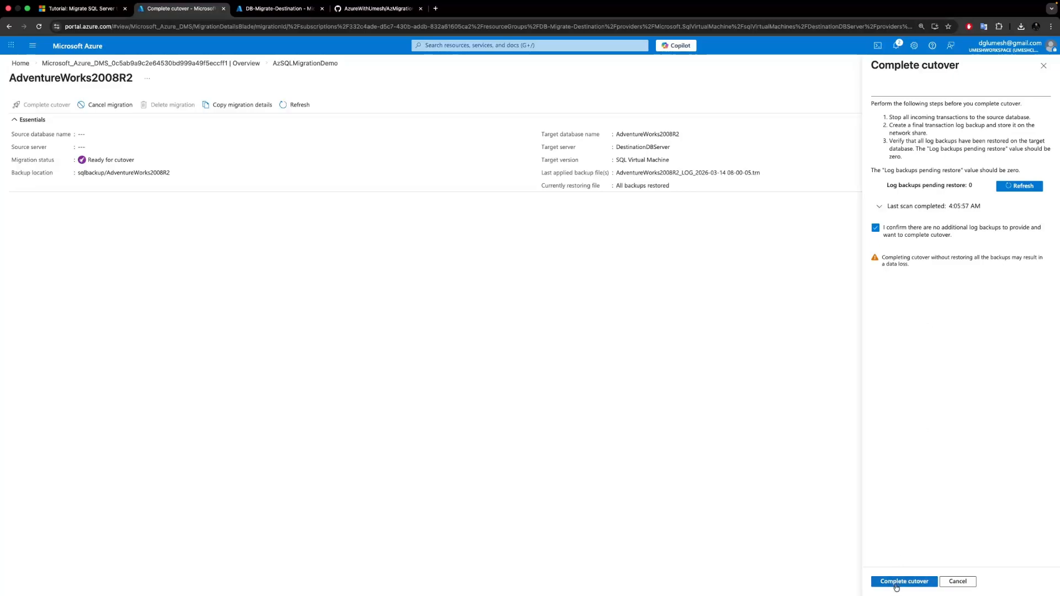
{"action": "left_click", "coordinate": [895, 587]}
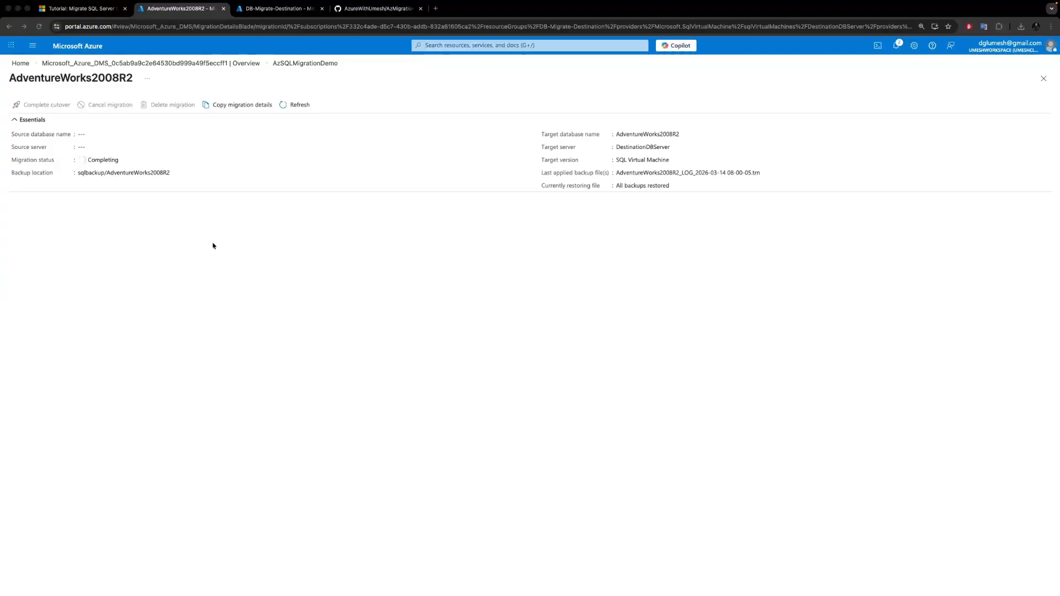
- Check the AdventureWorks2008R2 migration status, switch to SQL Server Management Studio on the destination server, and refresh the database list to inspect the migrated database
{"action": "left_click", "coordinate": [89, 161]}
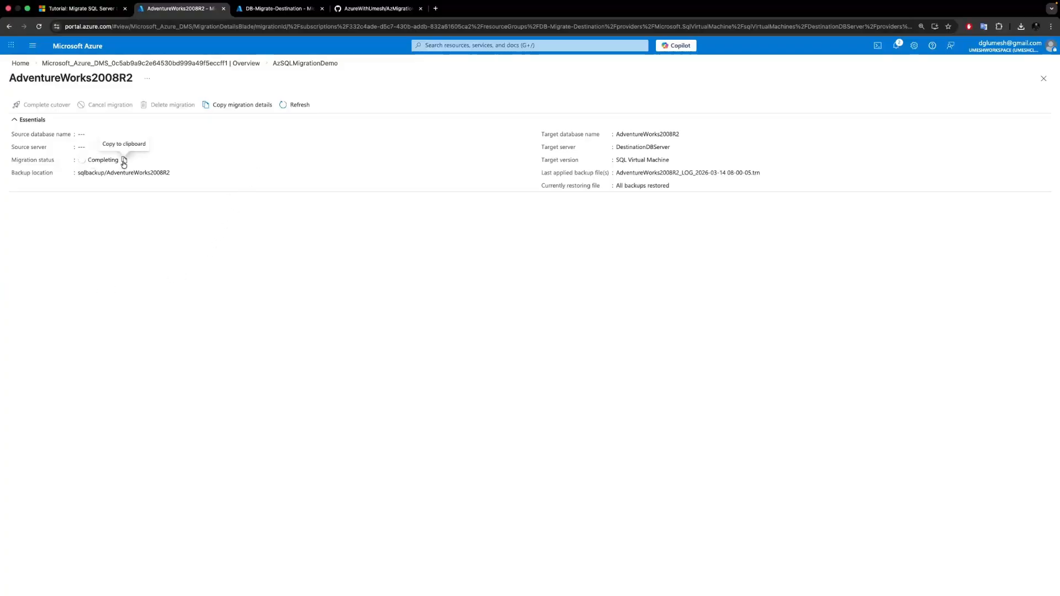
{"action": "left_click_drag", "start_coordinate": [89, 160], "coordinate": [117, 159]}
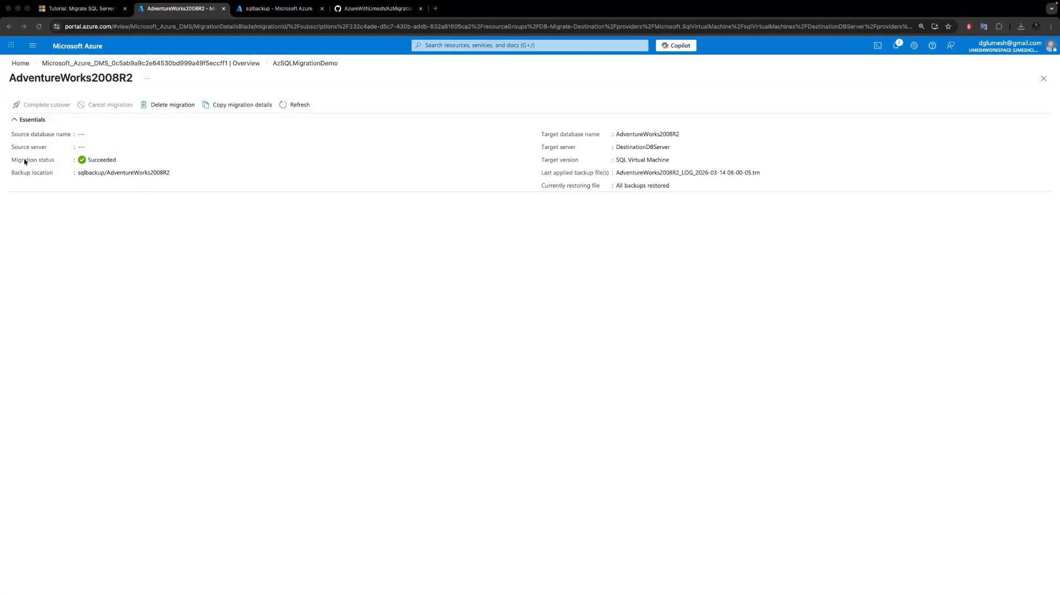
{"action": "double_click", "coordinate": [114, 160]}
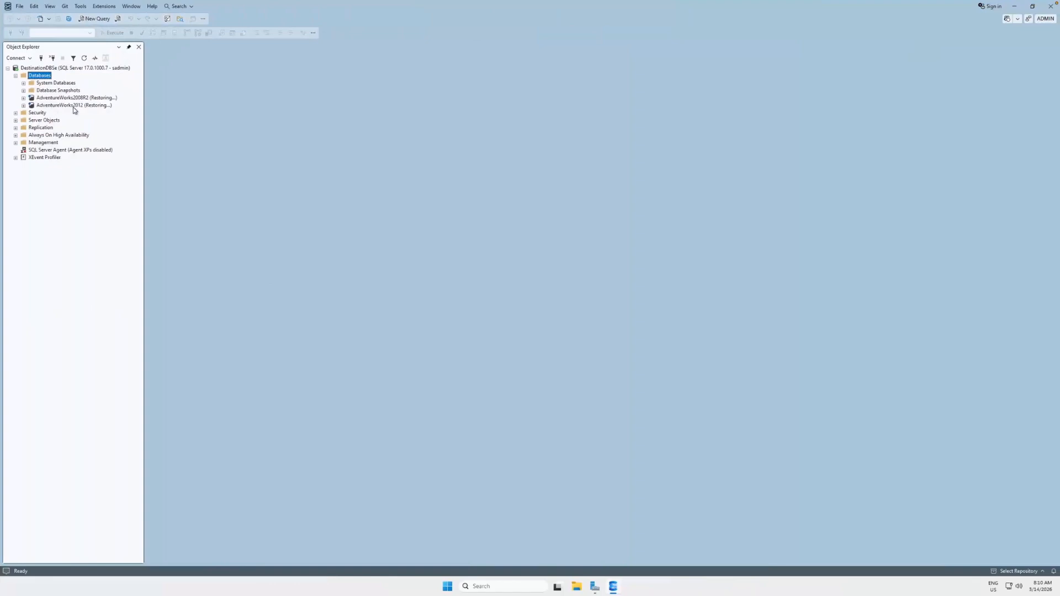
{"action": "left_click", "coordinate": [85, 58]}
{"action": "left_click", "coordinate": [51, 99]}
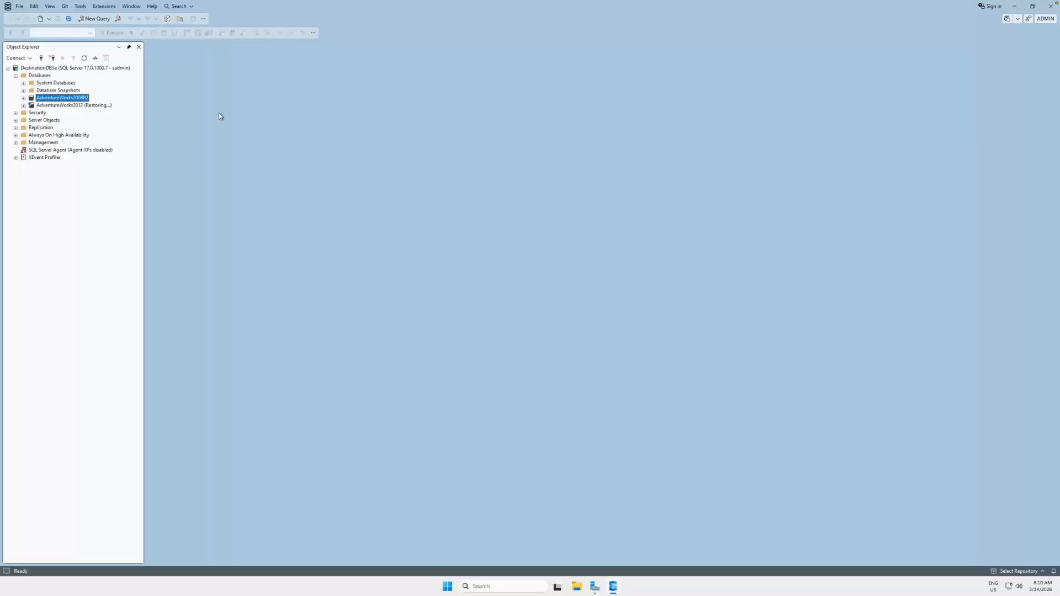